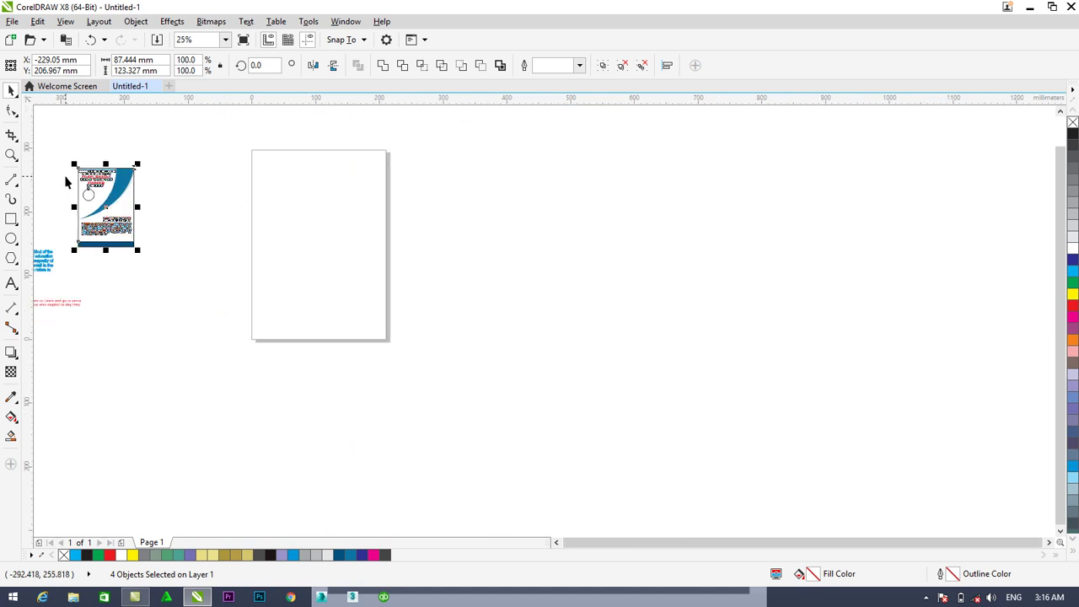
# - Draw a sky blue rectangle about 91 × 186 mm at the page's upper-right corner and remove its outline
pyautogui.scroll(1, 65, 179)
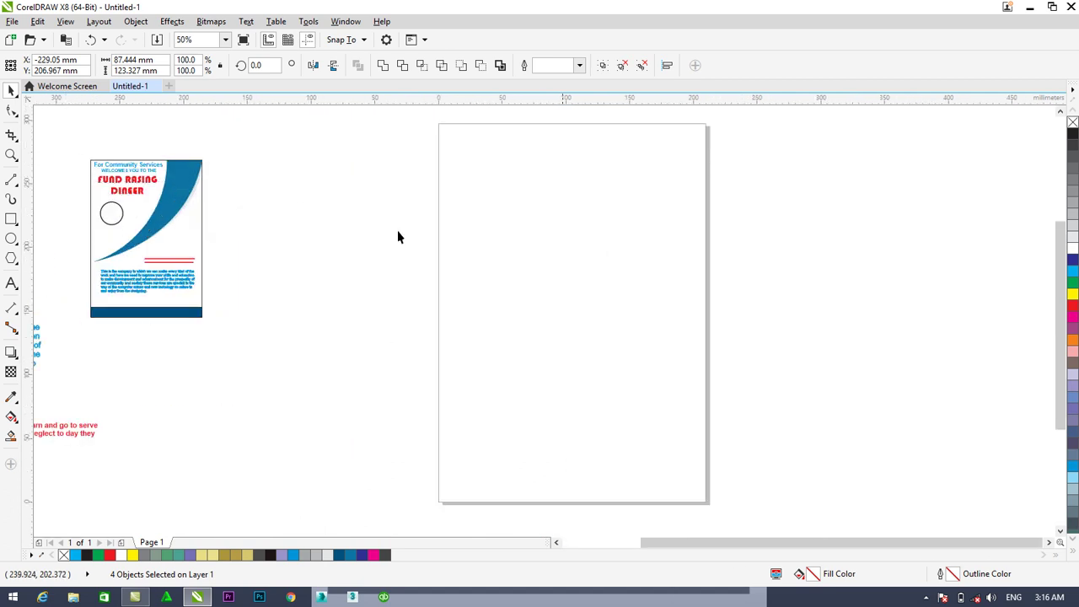
pyautogui.click(39, 193)
pyautogui.click(10, 219)
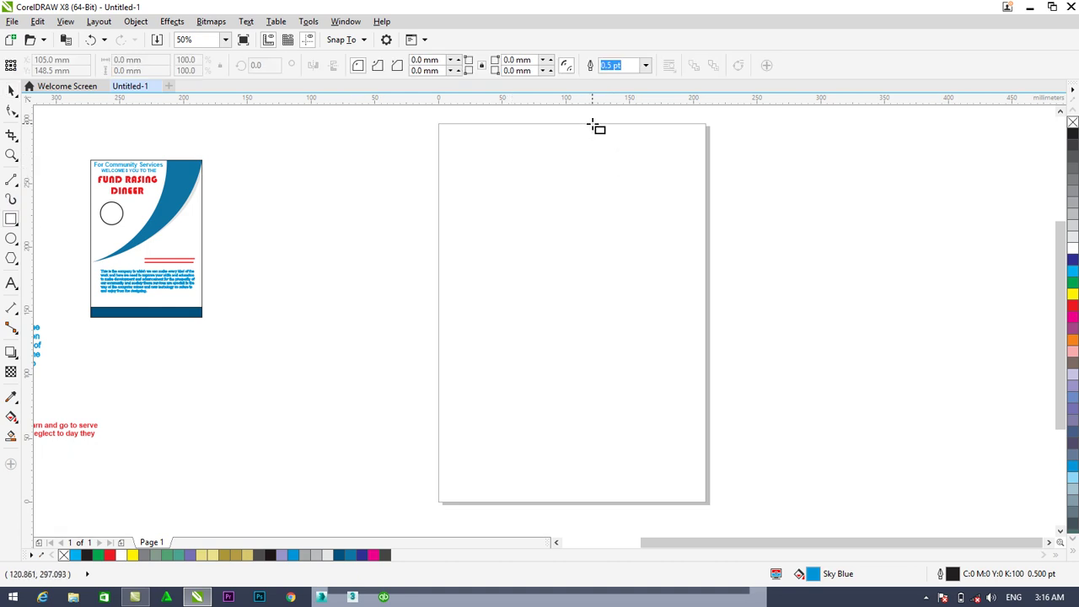
pyautogui.moveTo(592, 124); pyautogui.dragTo(708, 360)
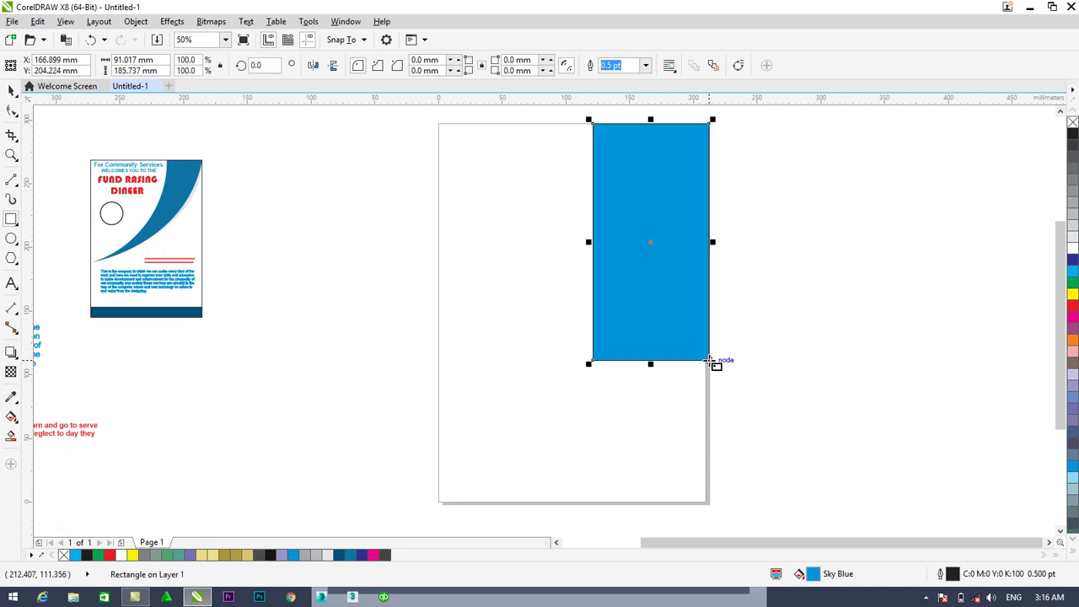
pyautogui.click(11, 90)
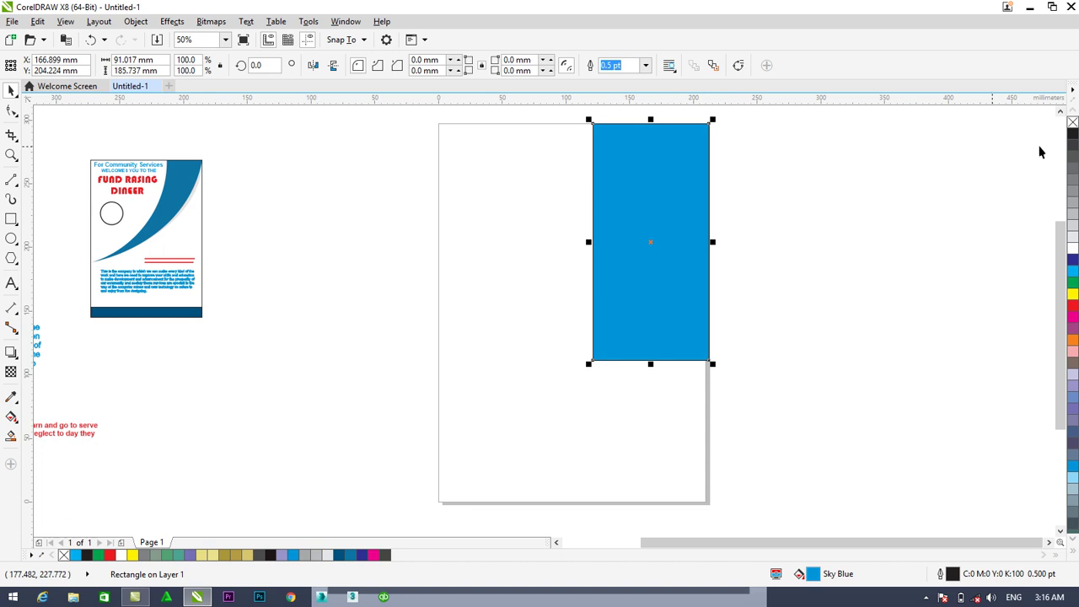
pyautogui.rightClick(1071, 123)
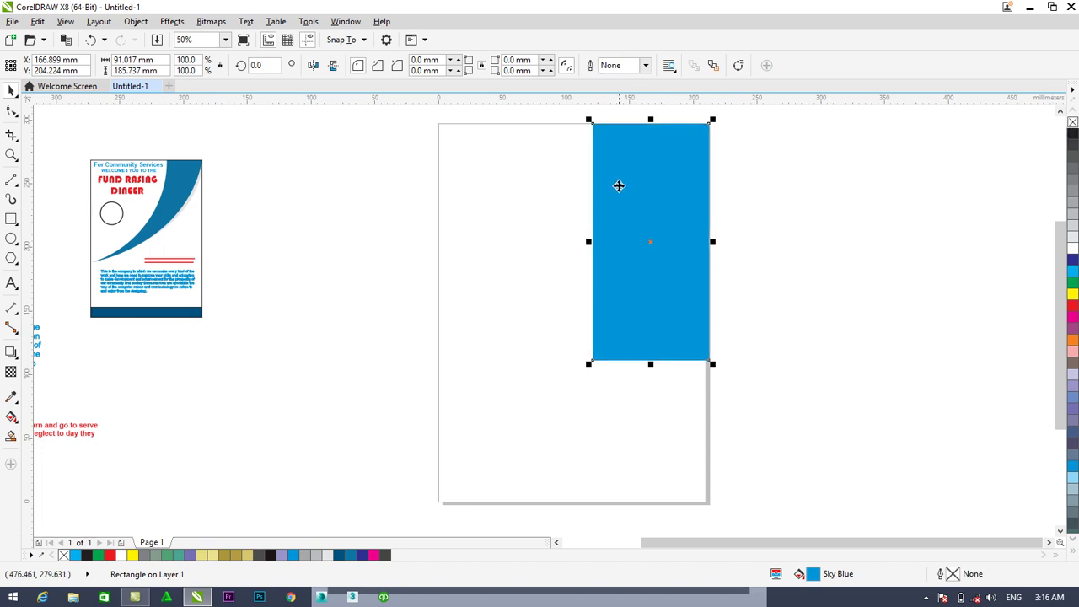
# - Convert the rectangle to curves, reducing it to a triangle by deleting its lower-right node, with the lower-left node moved to the page's left edge
pyautogui.rightClick(601, 257)
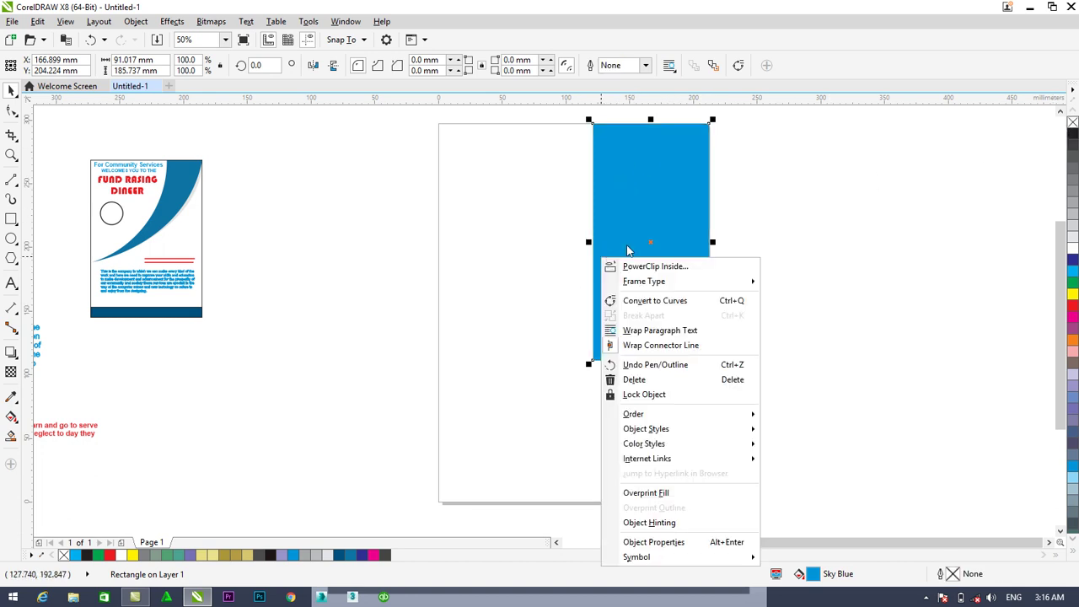
pyautogui.click(647, 302)
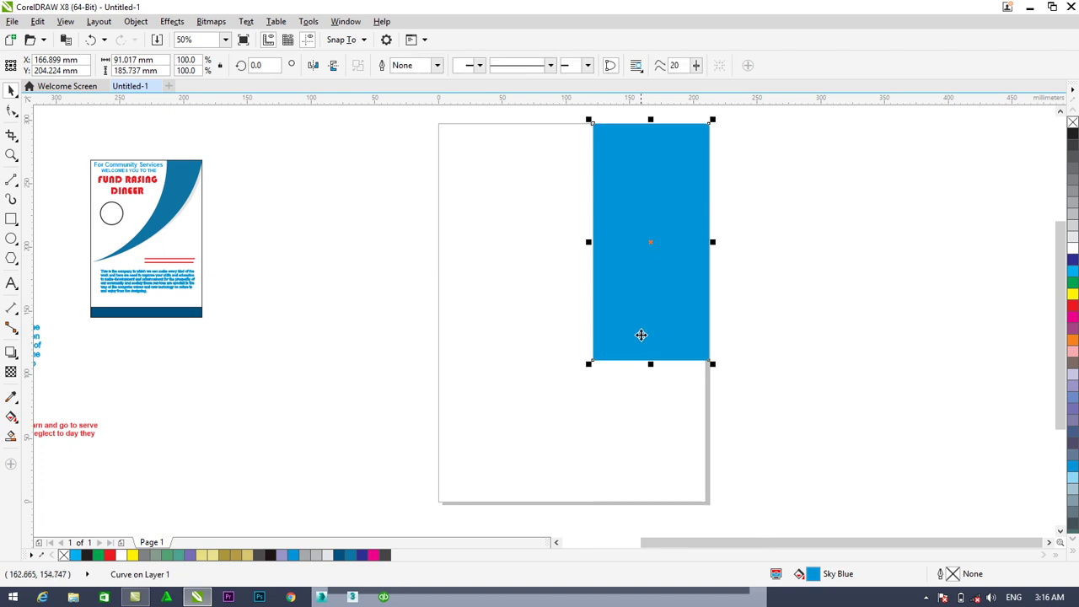
pyautogui.click(11, 110)
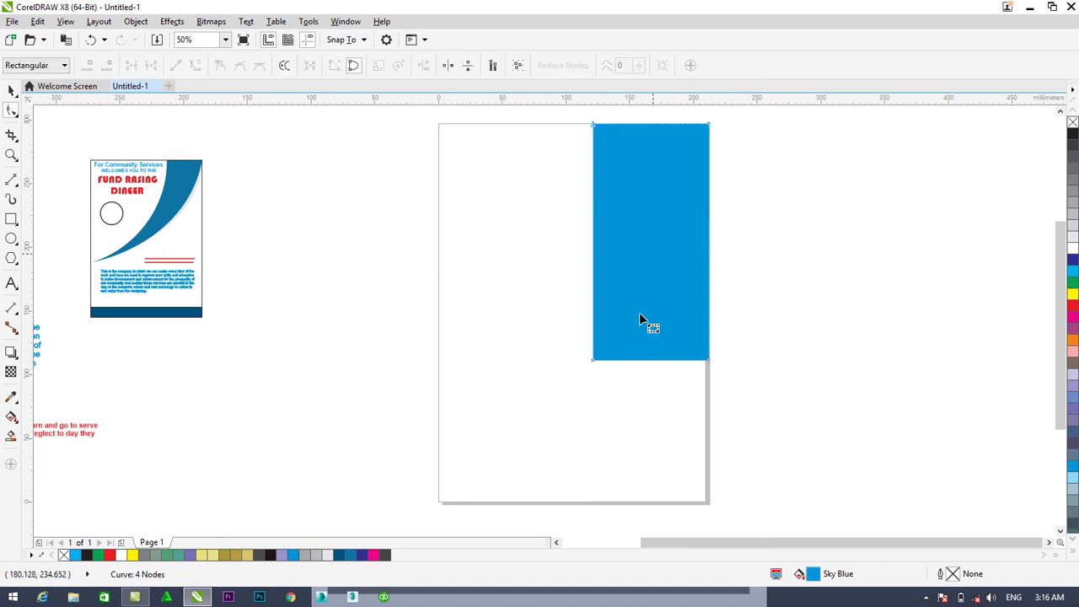
pyautogui.click(707, 360)
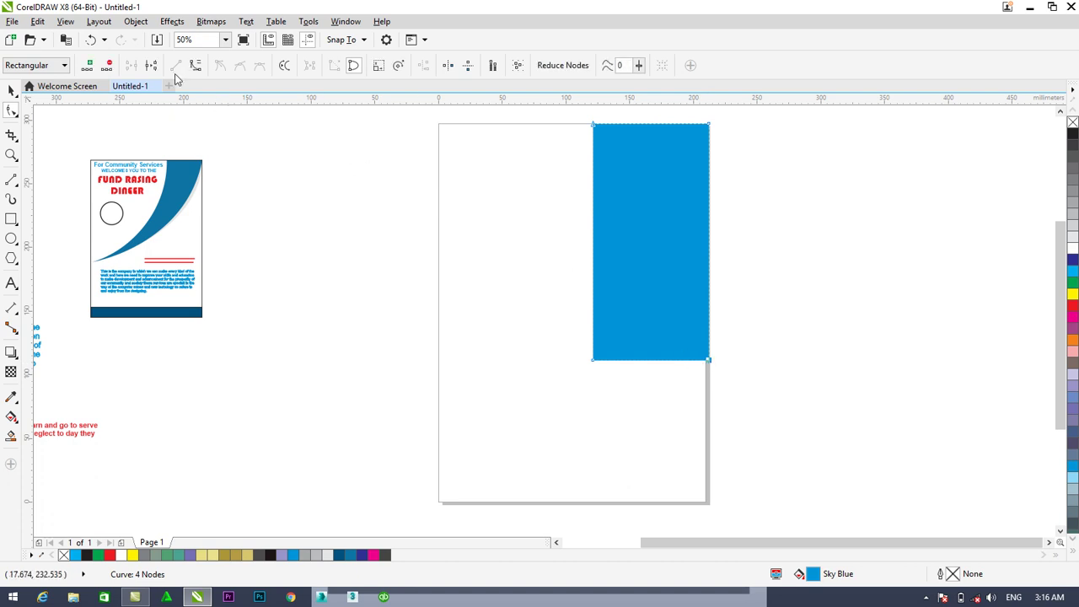
pyautogui.click(110, 67)
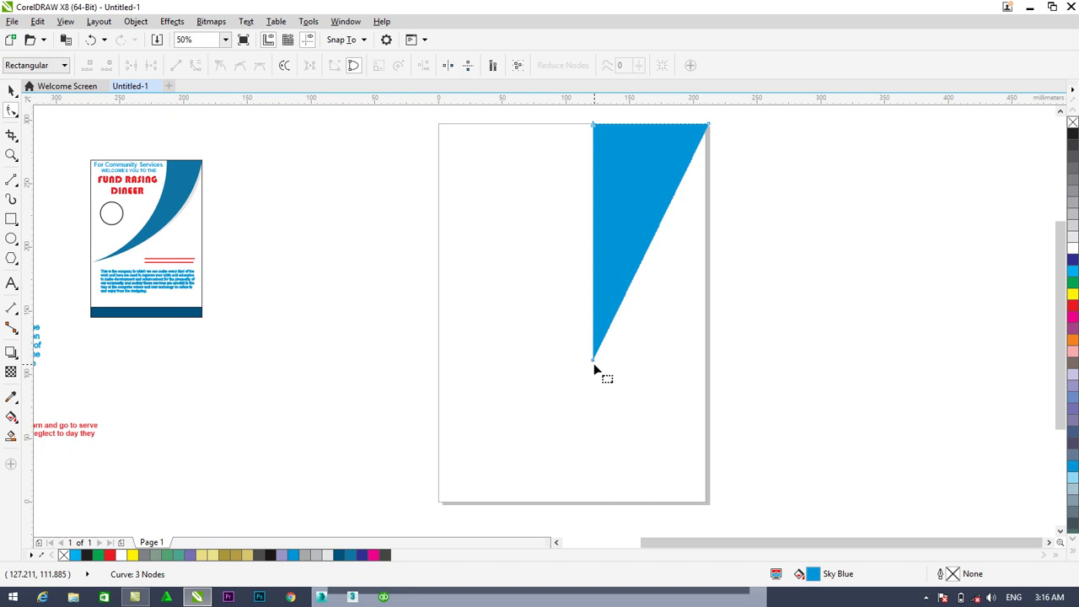
pyautogui.moveTo(592, 360); pyautogui.dragTo(436, 368)
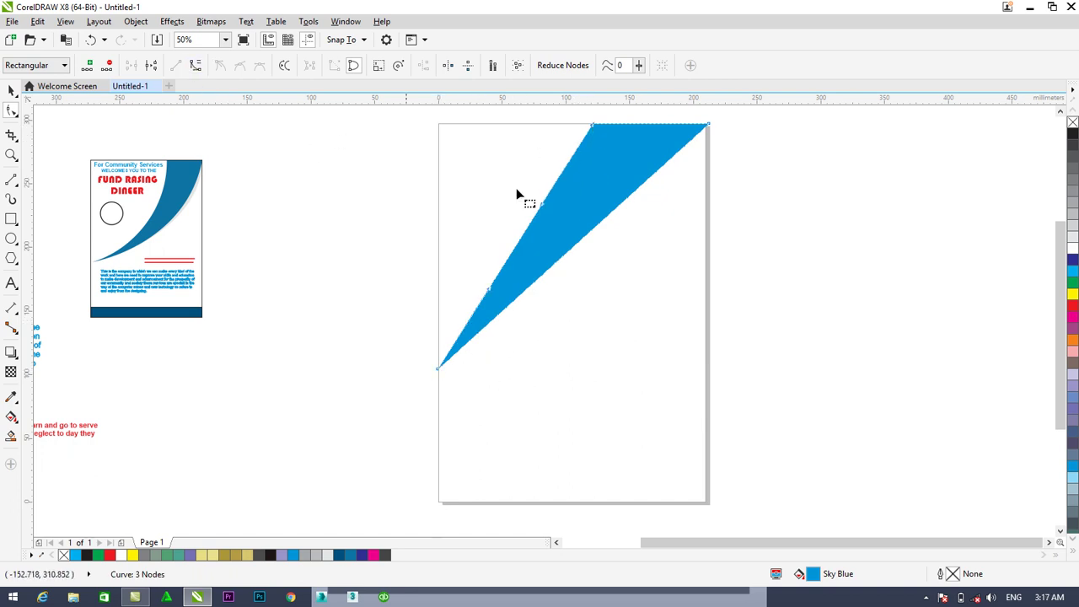
# - Bend both long sides of the triangle into outward-sweeping curves, converting the straight lines to curves as needed
pyautogui.click(531, 226)
pyautogui.moveTo(531, 225); pyautogui.dragTo(557, 231)
pyautogui.click(708, 129)
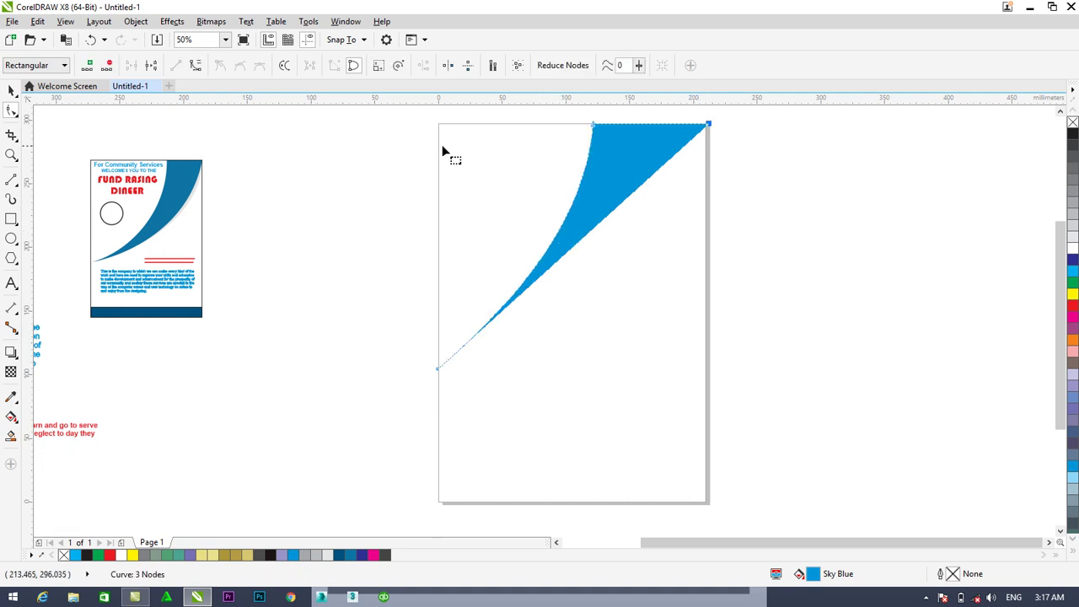
pyautogui.click(195, 67)
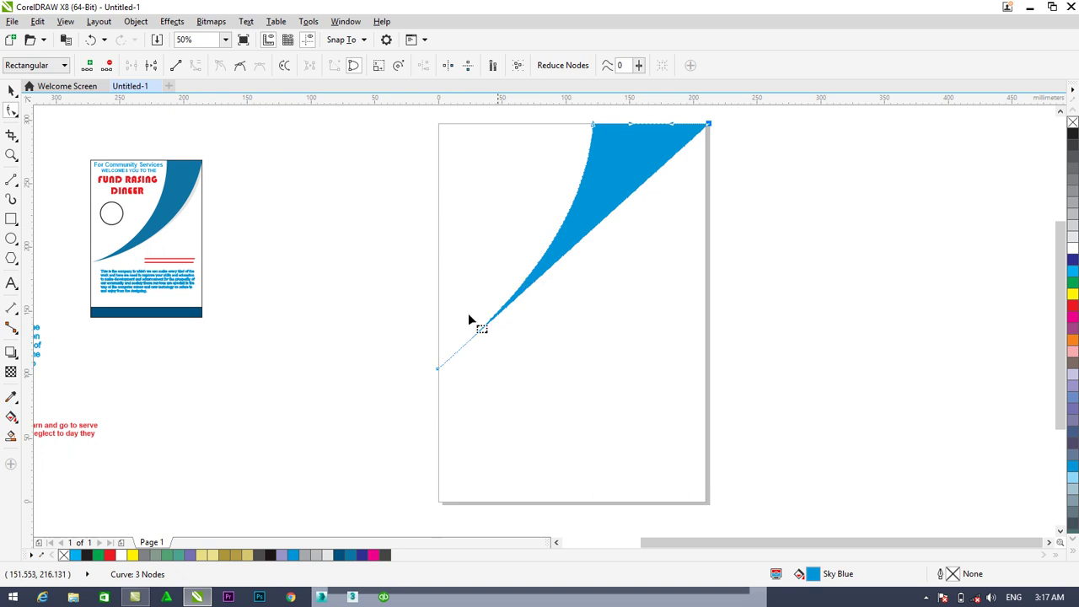
pyautogui.click(436, 369)
pyautogui.click(195, 68)
pyautogui.moveTo(590, 234); pyautogui.dragTo(632, 292)
# - Move the shape's top-left node to about 138 mm from the page's left edge and smooth the inner curve with its handles
pyautogui.moveTo(594, 124)
pyautogui.mouseDown()
pyautogui.moveTo(634, 129)
pyautogui.moveTo(614, 125)
pyautogui.mouseUp()
pyautogui.moveTo(518, 303); pyautogui.dragTo(621, 308)
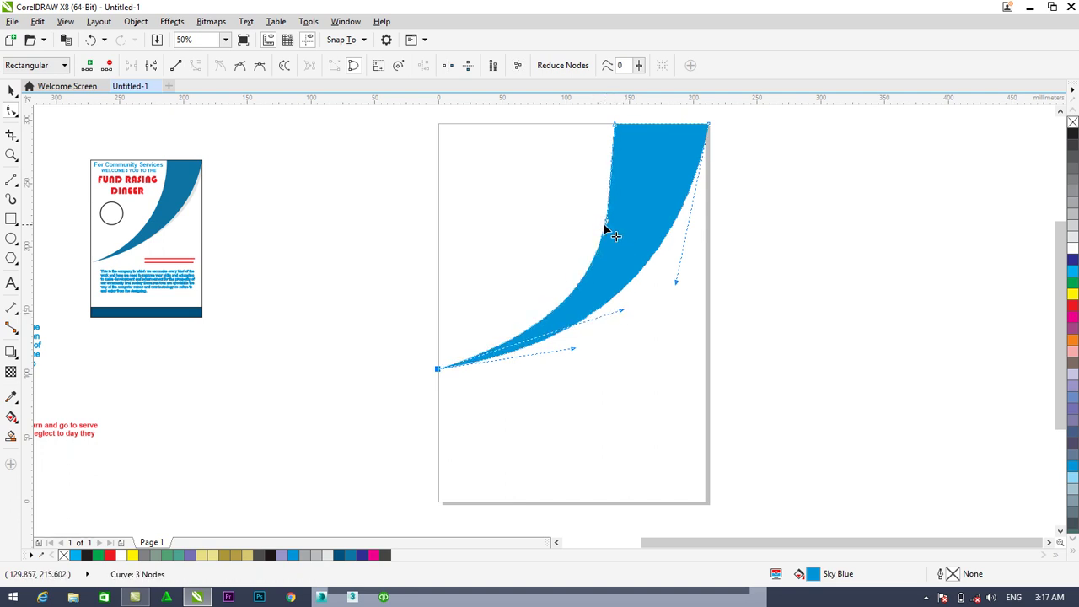
pyautogui.moveTo(606, 219); pyautogui.dragTo(615, 191)
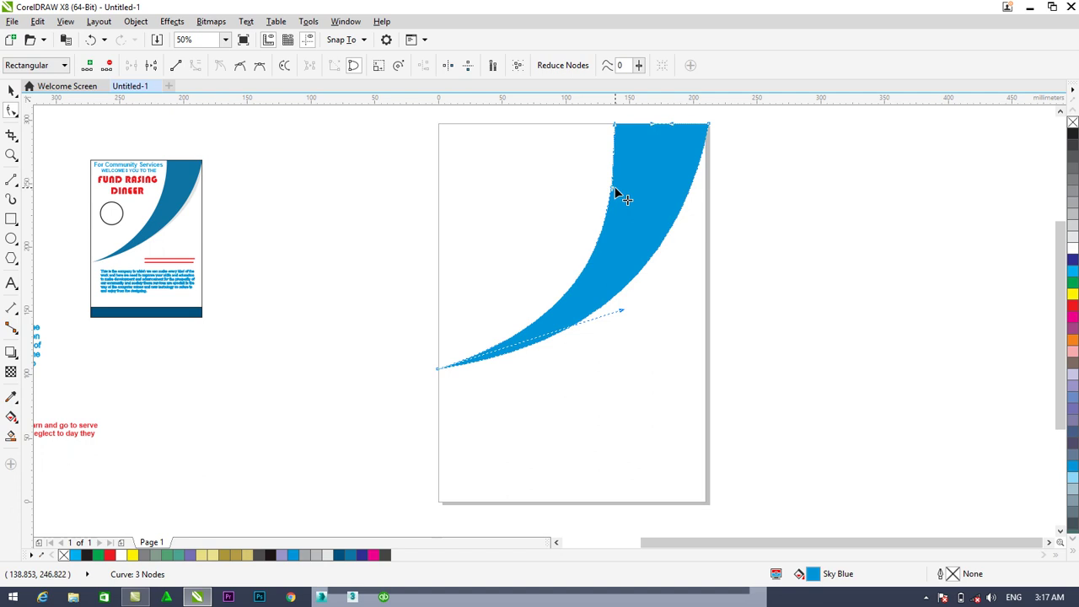
pyautogui.moveTo(615, 193); pyautogui.dragTo(671, 260)
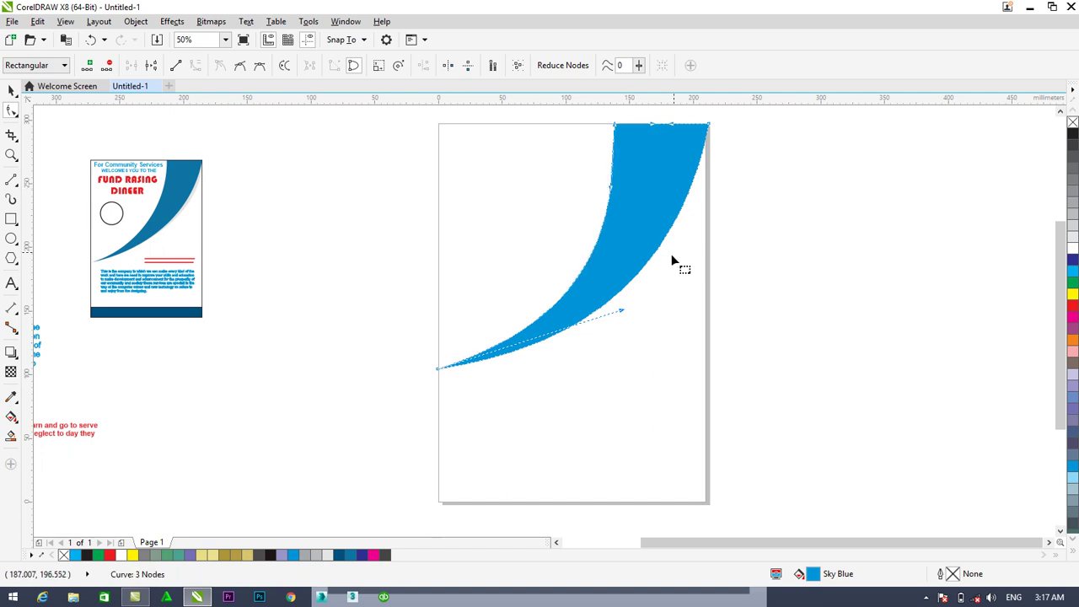
# - Align the shape's top-right node with the page's right edge and adjust its handle to round the outer curve
pyautogui.click(709, 124)
pyautogui.moveTo(706, 126); pyautogui.dragTo(702, 127)
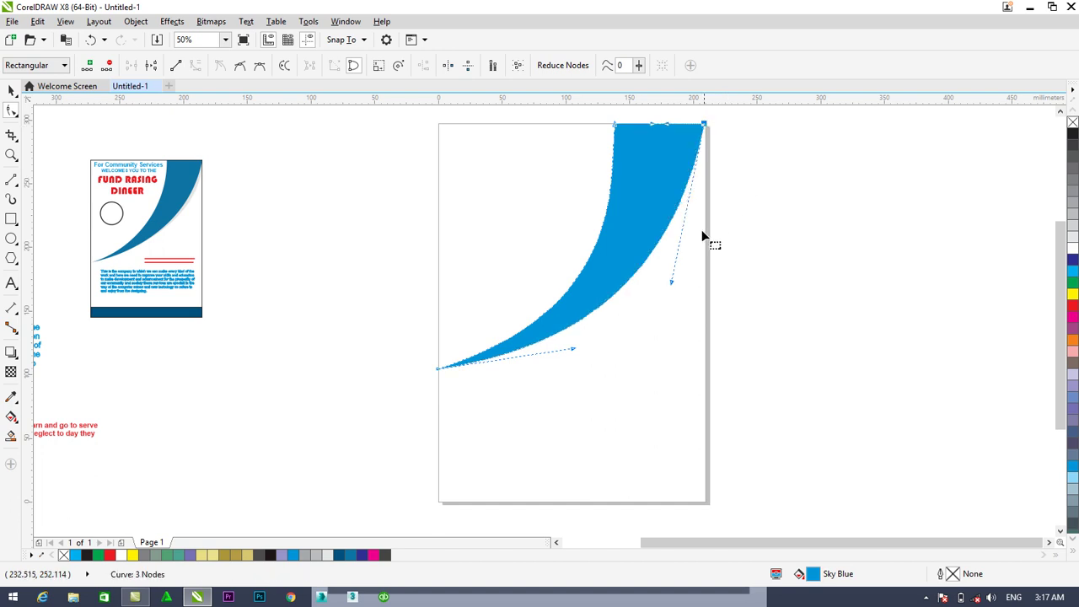
pyautogui.moveTo(671, 284); pyautogui.dragTo(696, 301)
pyautogui.click(19, 99)
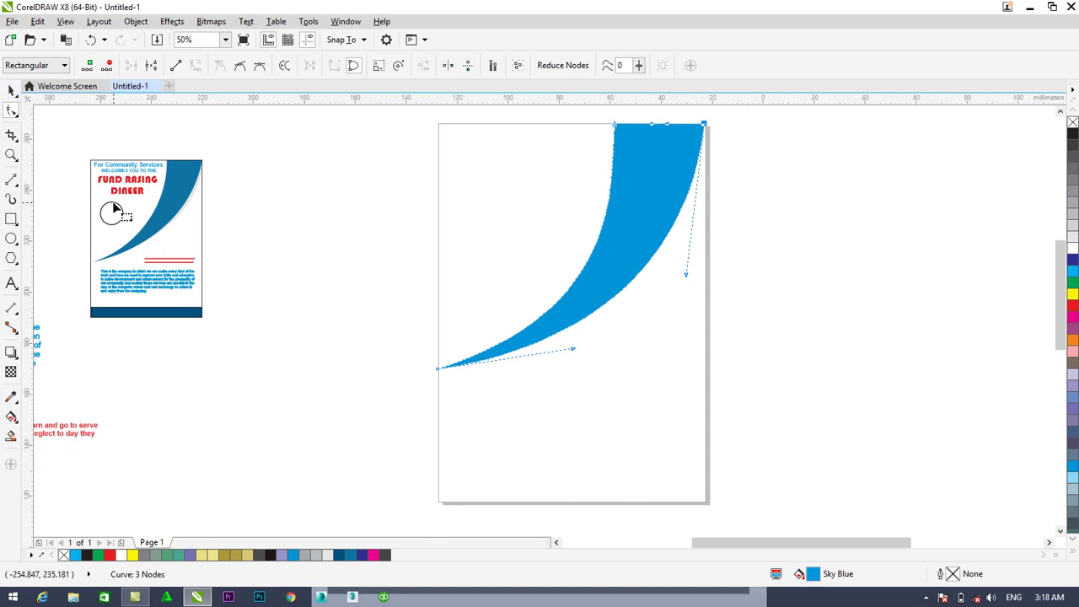
# - Compare with the finished sample flyer and refine both curve handles at the swoosh's pointed tip for a slimmer taper
pyautogui.scroll(3, 115, 209)
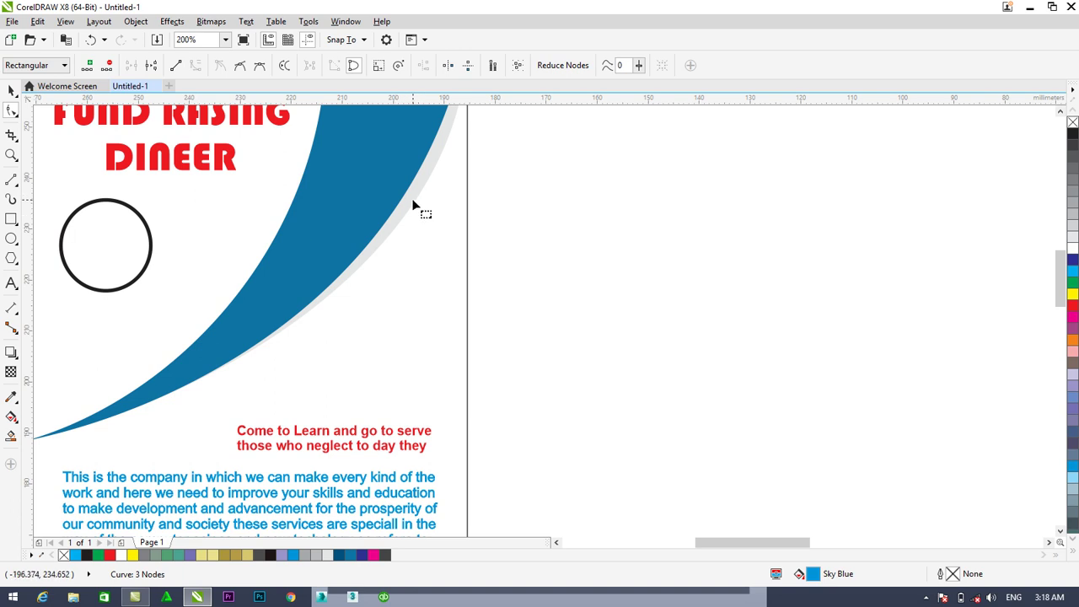
pyautogui.scroll(-3, 402, 212)
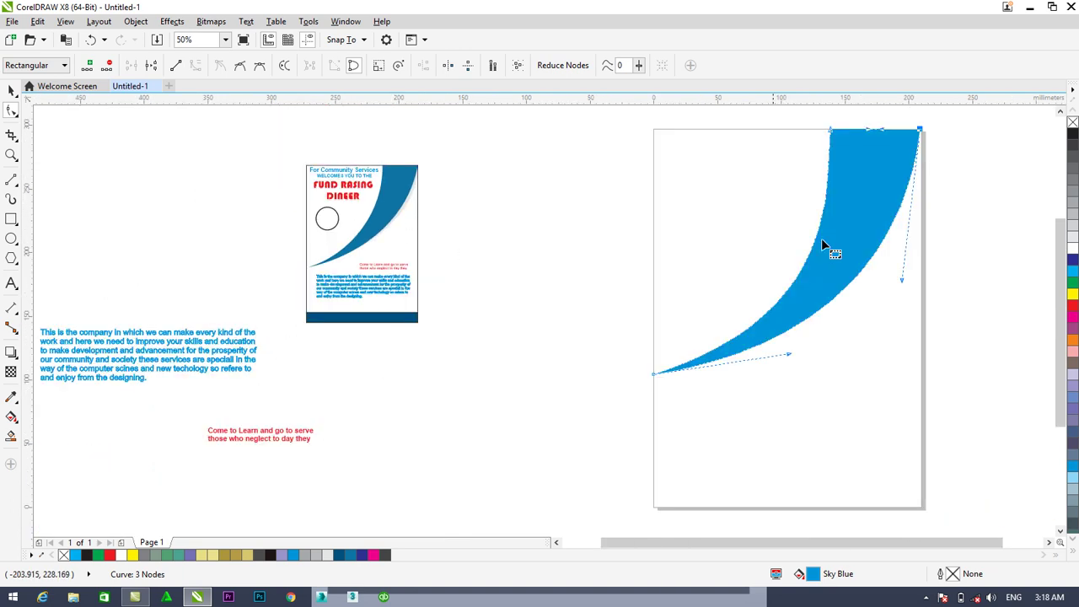
pyautogui.moveTo(986, 543); pyautogui.dragTo(1027, 548)
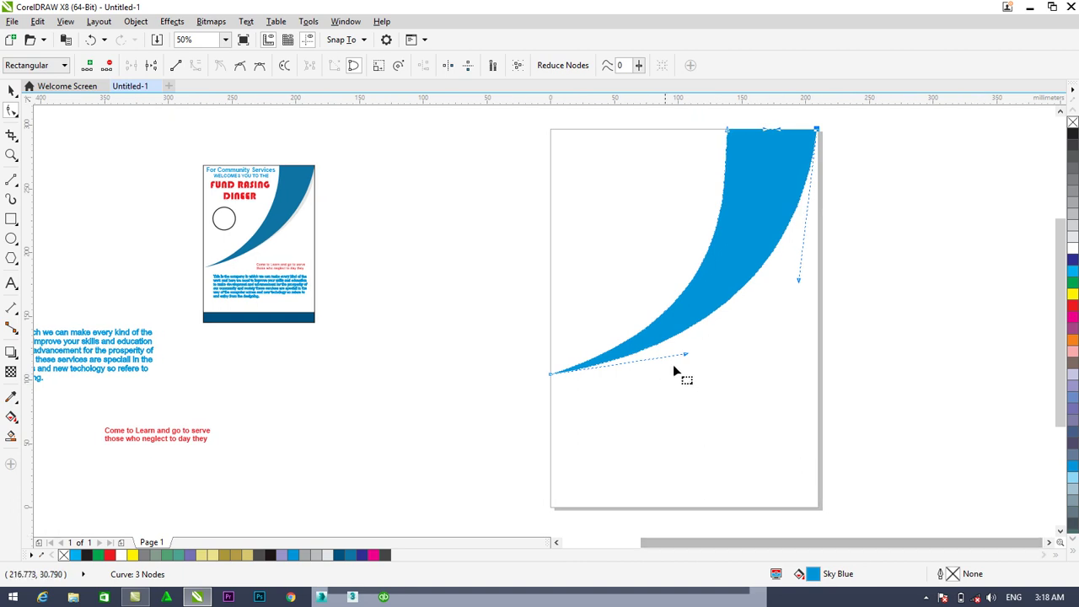
pyautogui.click(550, 373)
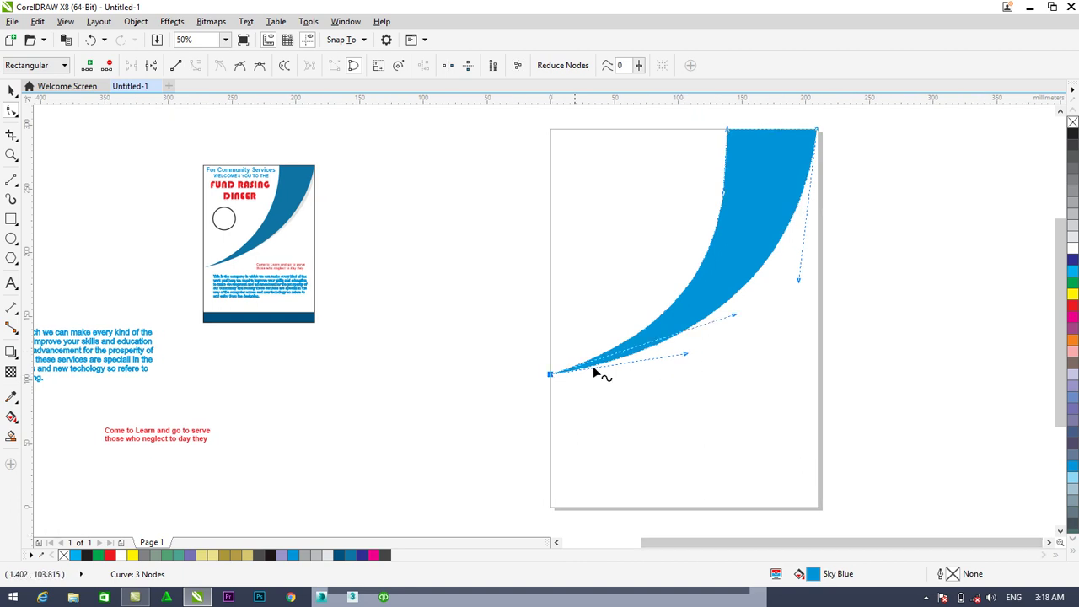
pyautogui.moveTo(735, 318); pyautogui.dragTo(751, 319)
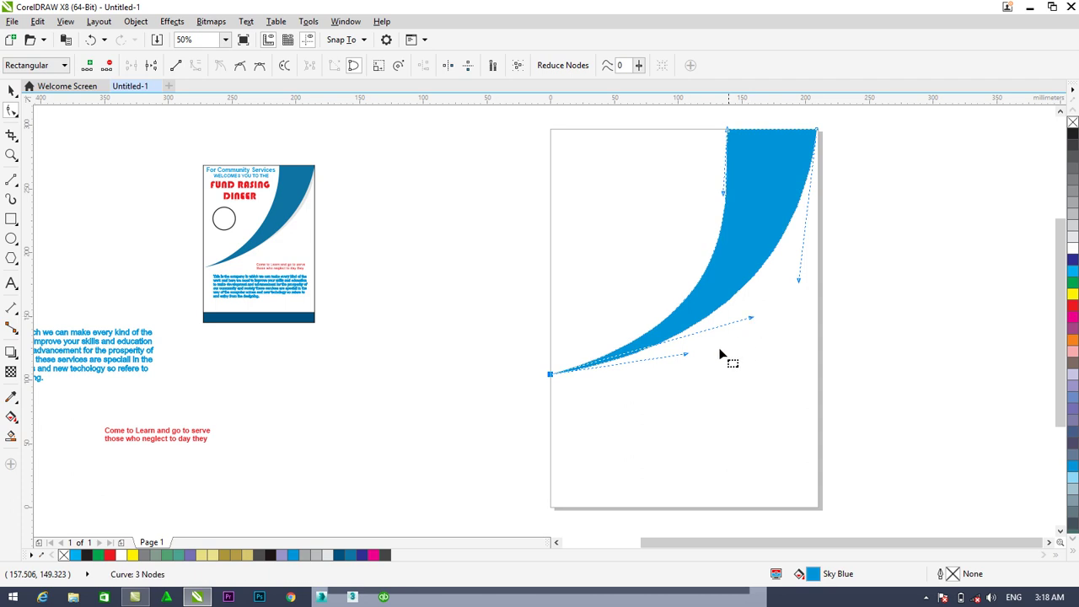
pyautogui.moveTo(683, 355); pyautogui.dragTo(685, 350)
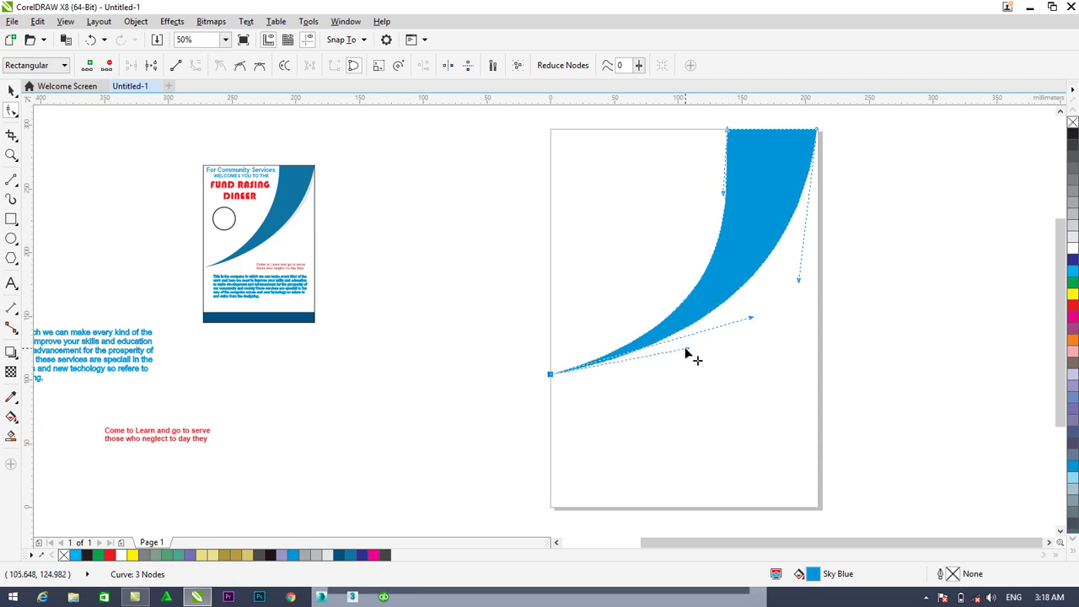
pyautogui.moveTo(753, 320); pyautogui.dragTo(747, 318)
# - Move the top-left node to about 145 mm from the page's left edge and lengthen its handle along the inner curve
pyautogui.moveTo(729, 134); pyautogui.dragTo(735, 132)
pyautogui.moveTo(732, 200); pyautogui.dragTo(725, 206)
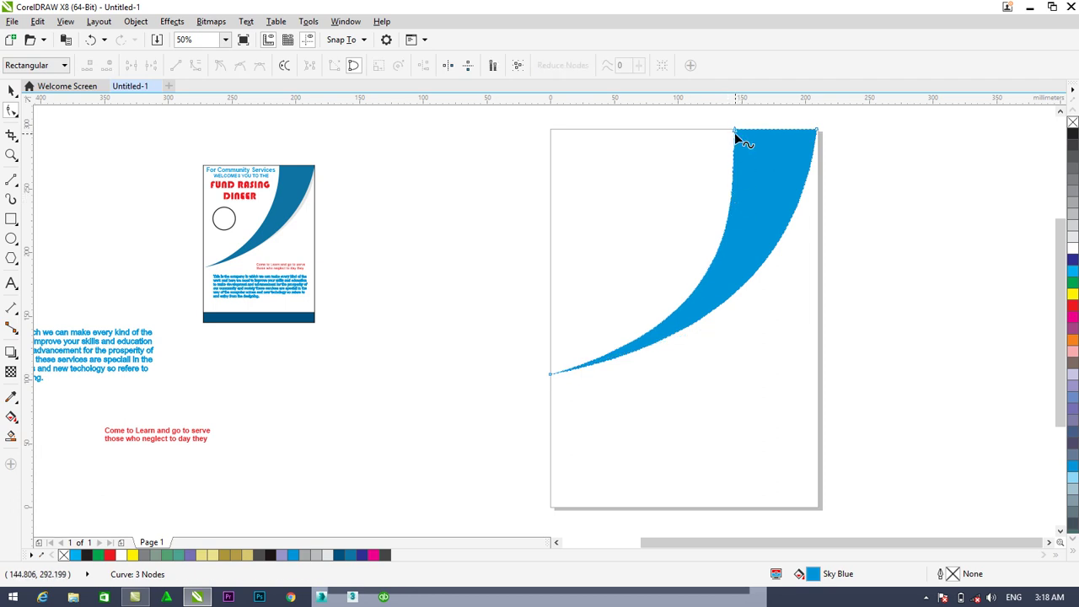
pyautogui.click(736, 132)
pyautogui.moveTo(728, 199); pyautogui.dragTo(725, 231)
pyautogui.click(716, 218)
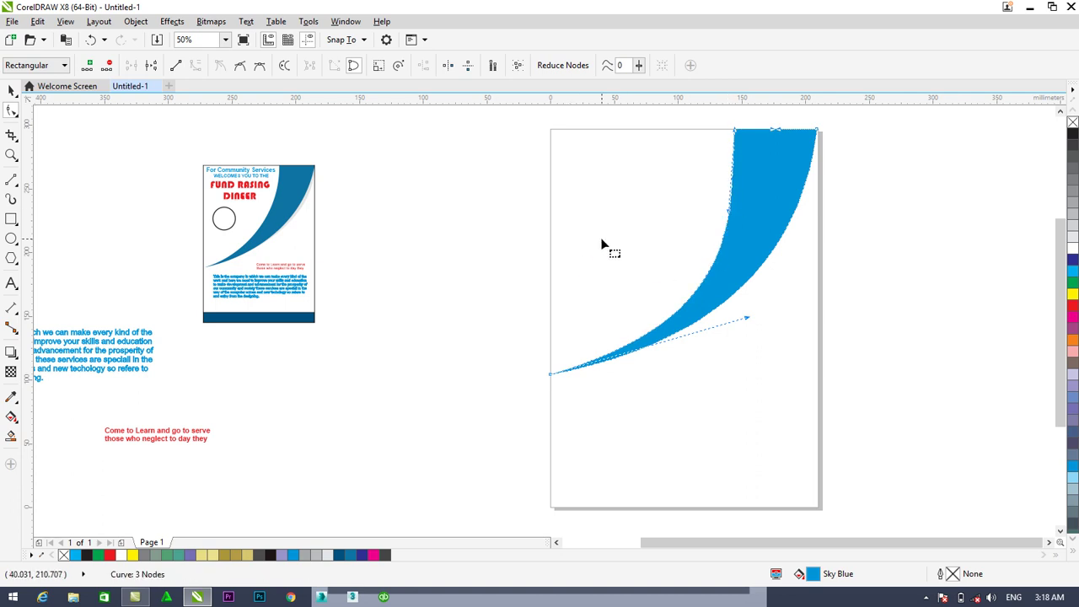
# - Duplicate the blue swoosh with the copy offset about 4 mm to the right
pyautogui.click(11, 91)
pyautogui.click(399, 174)
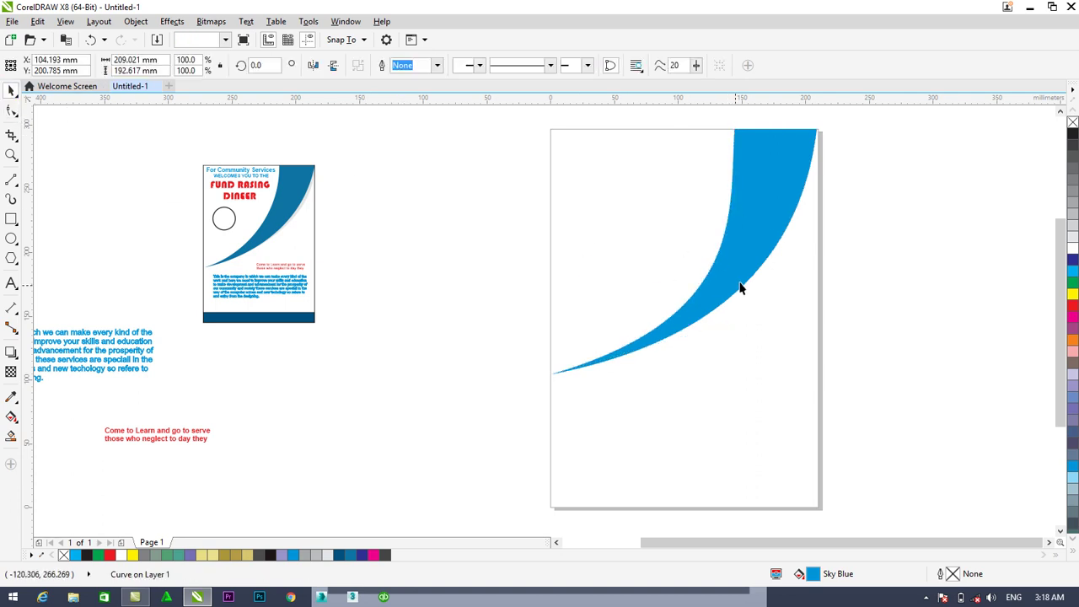
pyautogui.click(739, 284)
pyautogui.click(747, 254)
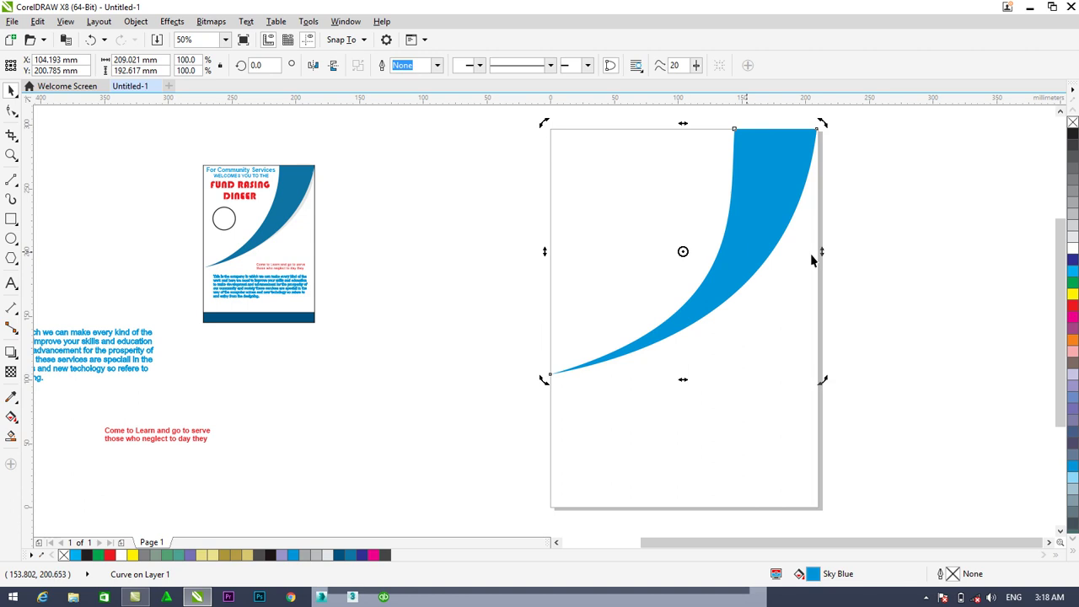
pyautogui.click(740, 244)
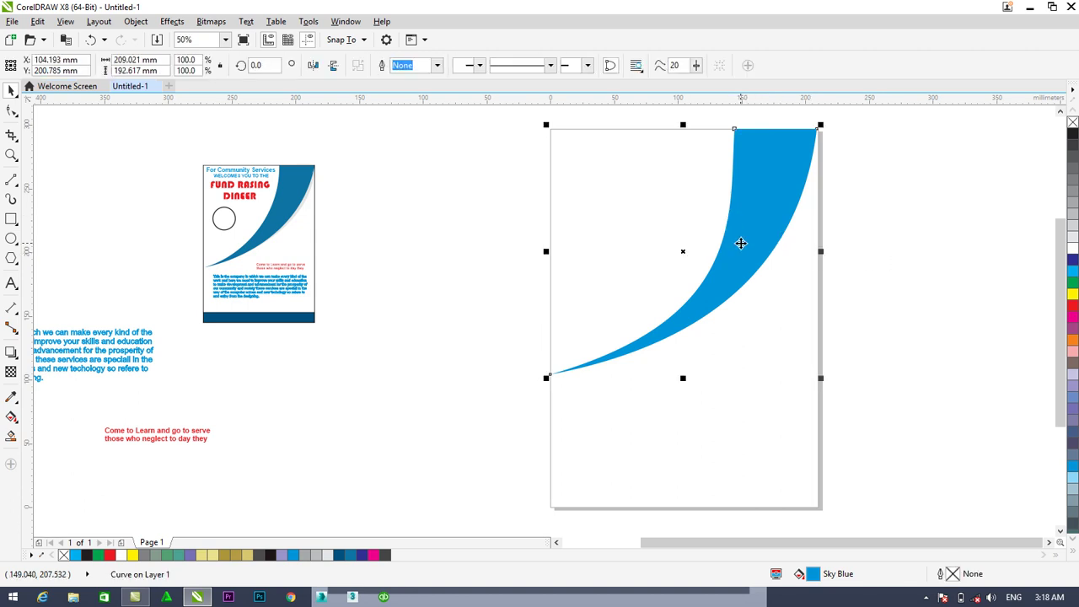
pyautogui.moveTo(740, 243); pyautogui.dragTo(761, 246)
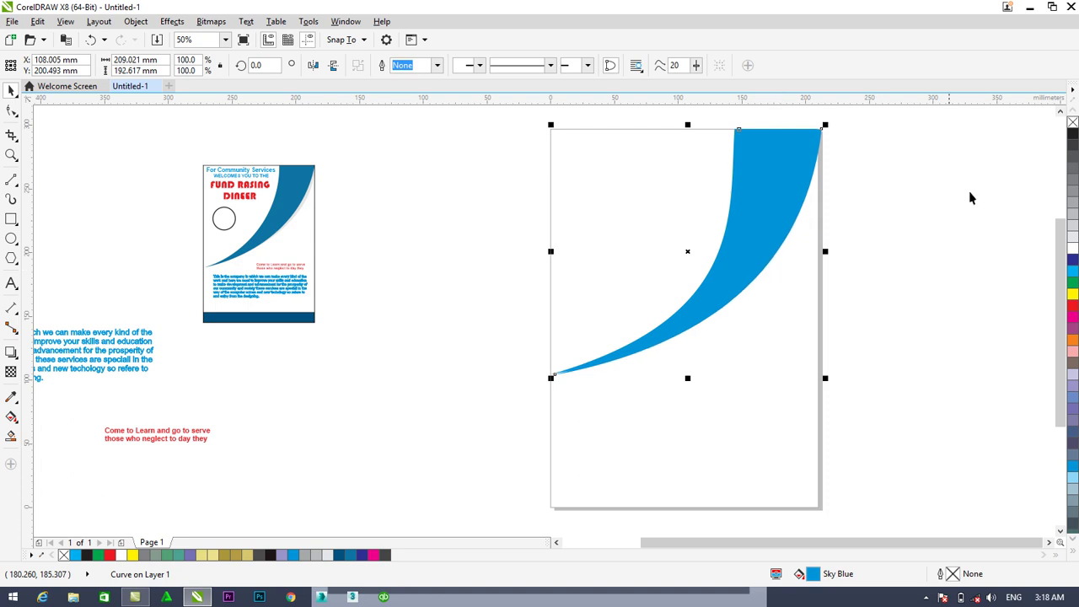
# - Send the duplicate swoosh to the back of the layer and fill it with 30% black as a shadow
pyautogui.click(1073, 207)
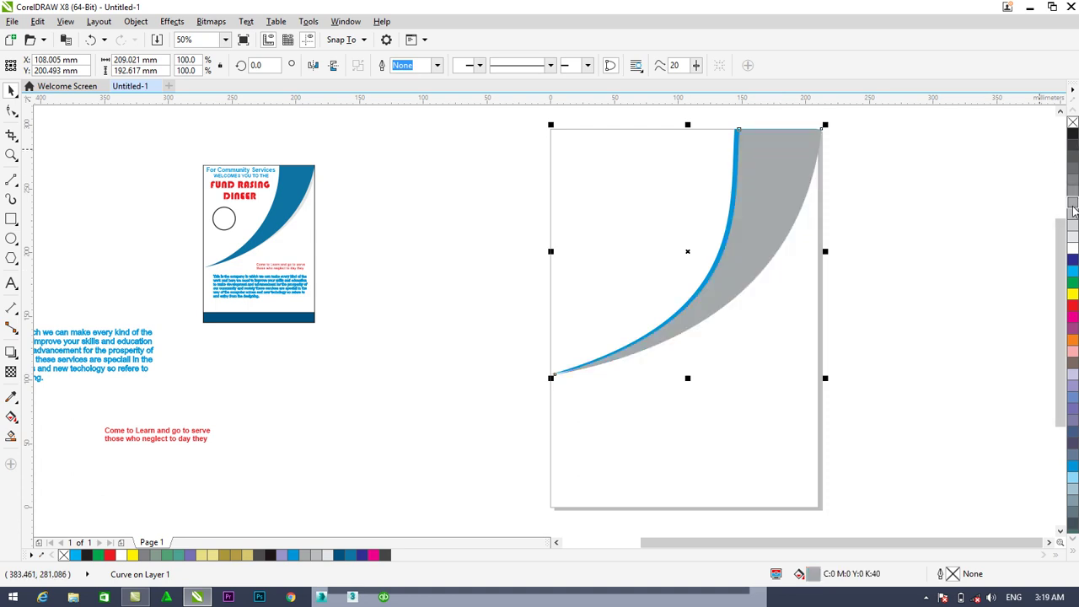
pyautogui.rightClick(764, 197)
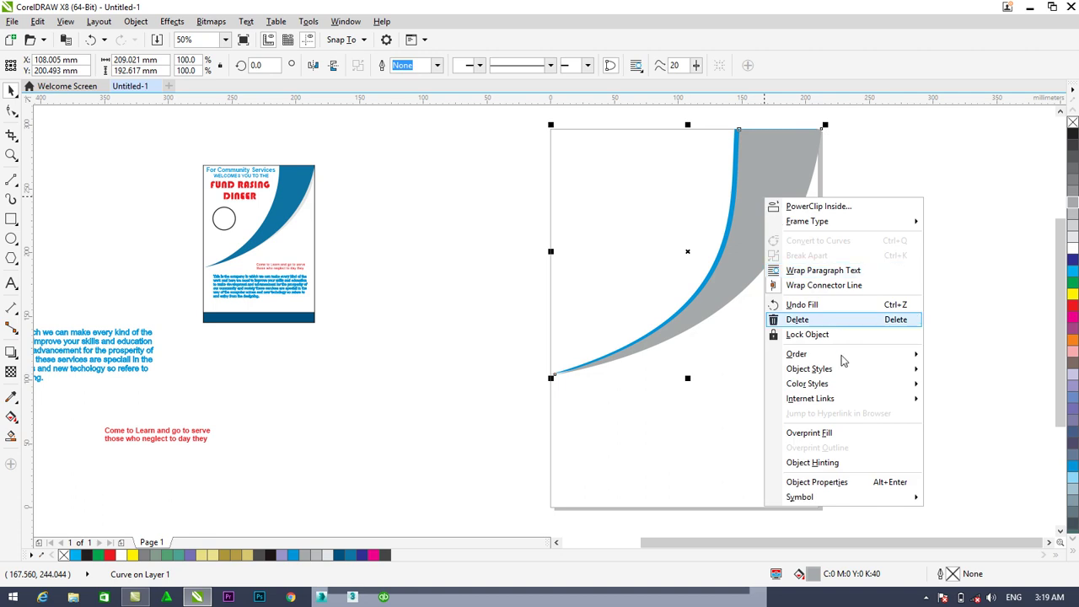
pyautogui.moveTo(916, 356)
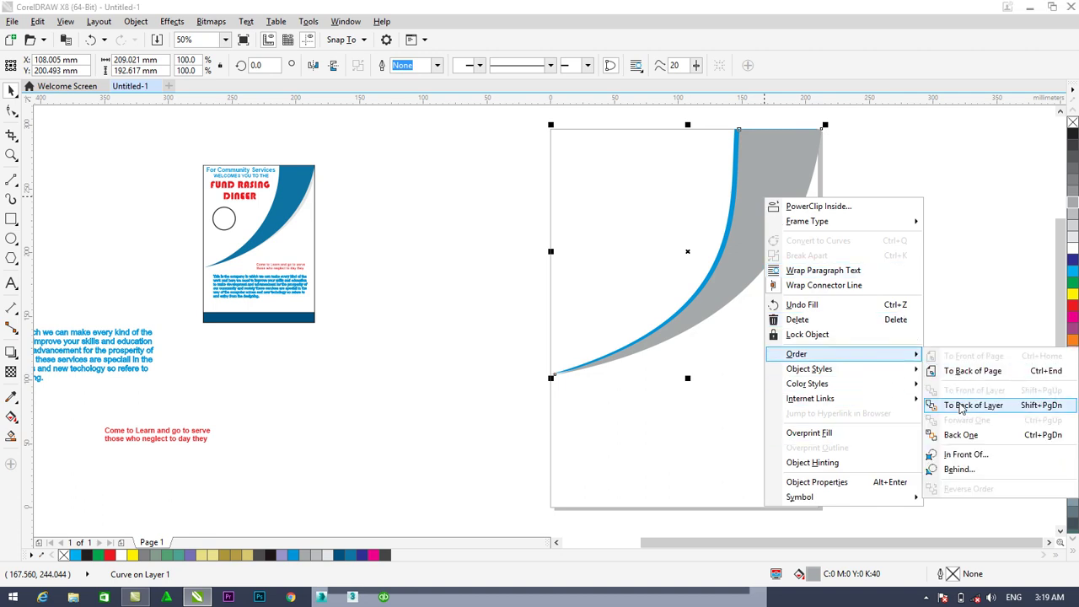
pyautogui.click(960, 409)
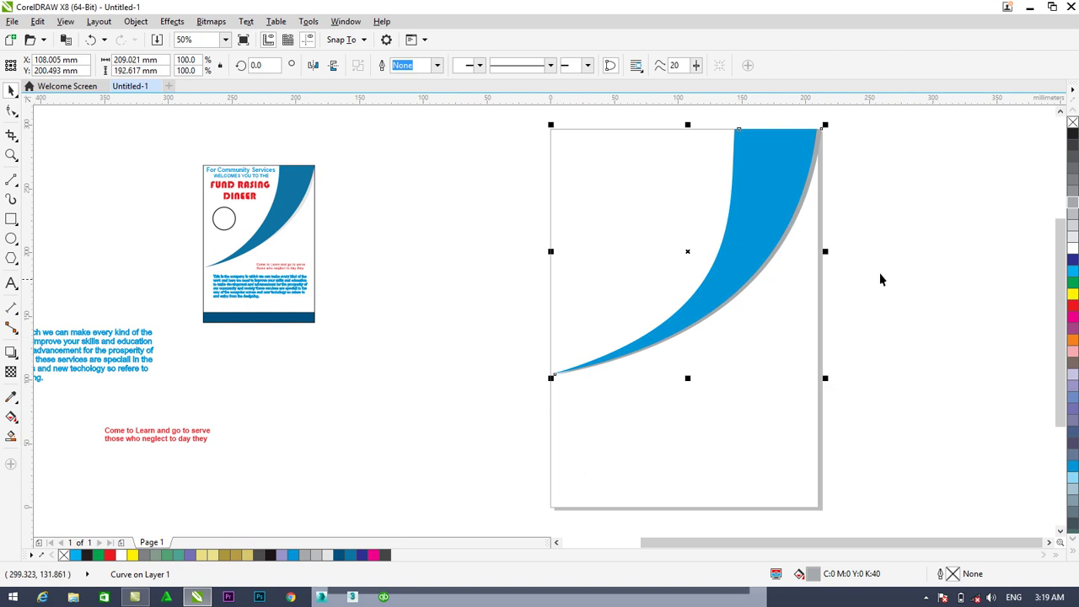
pyautogui.click(1072, 218)
pyautogui.click(917, 196)
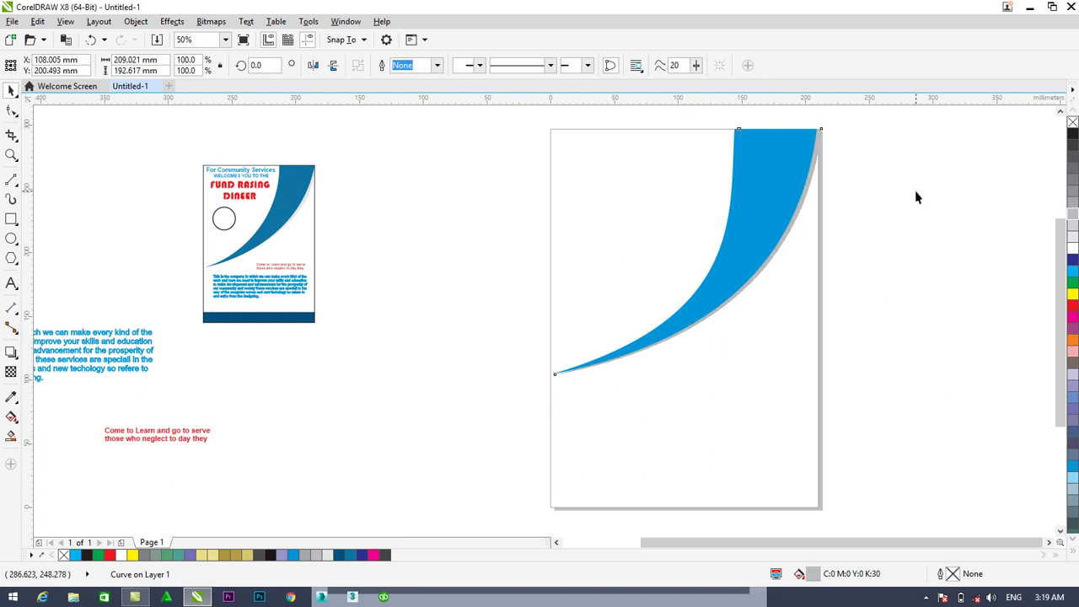
# - Move the grey shadow's top-right node about 4 mm left onto the blue swoosh's top-right corner
pyautogui.click(812, 176)
pyautogui.scroll(2, 822, 168)
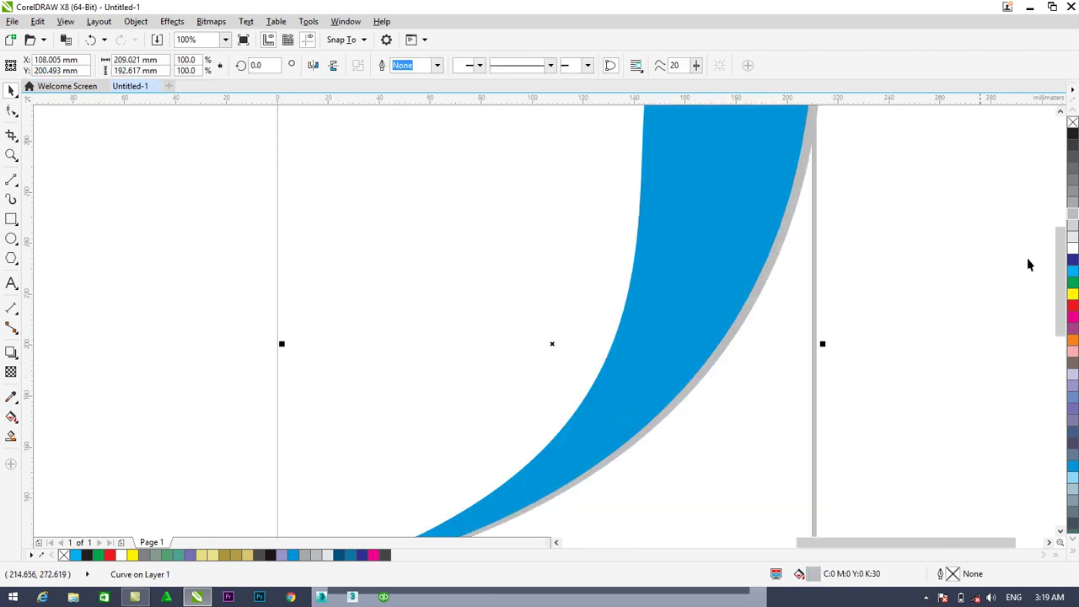
pyautogui.moveTo(1063, 267); pyautogui.dragTo(1064, 219)
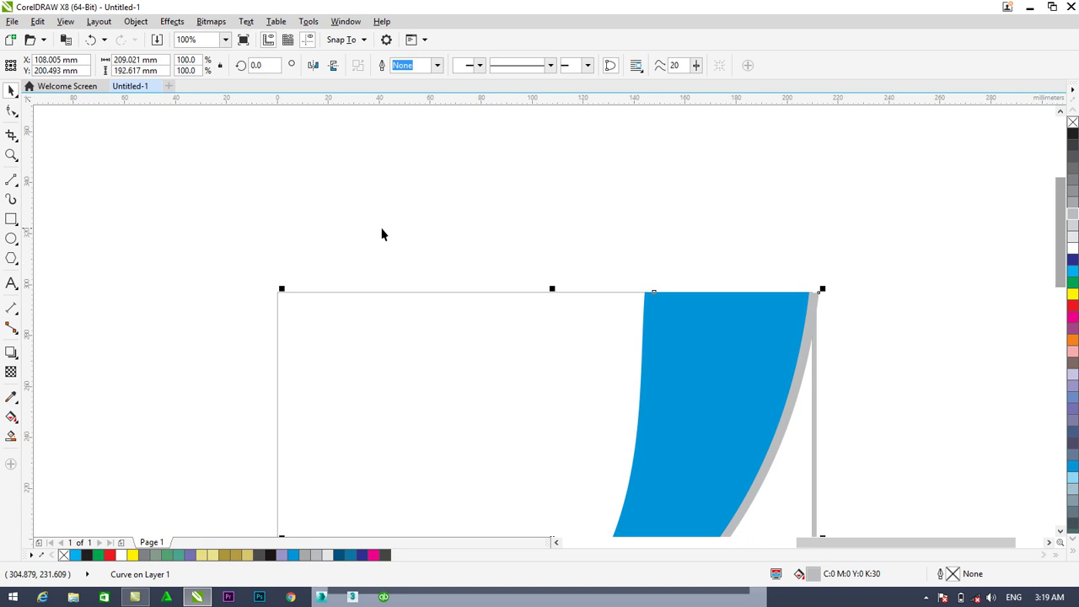
pyautogui.click(11, 110)
pyautogui.moveTo(819, 294); pyautogui.dragTo(808, 294)
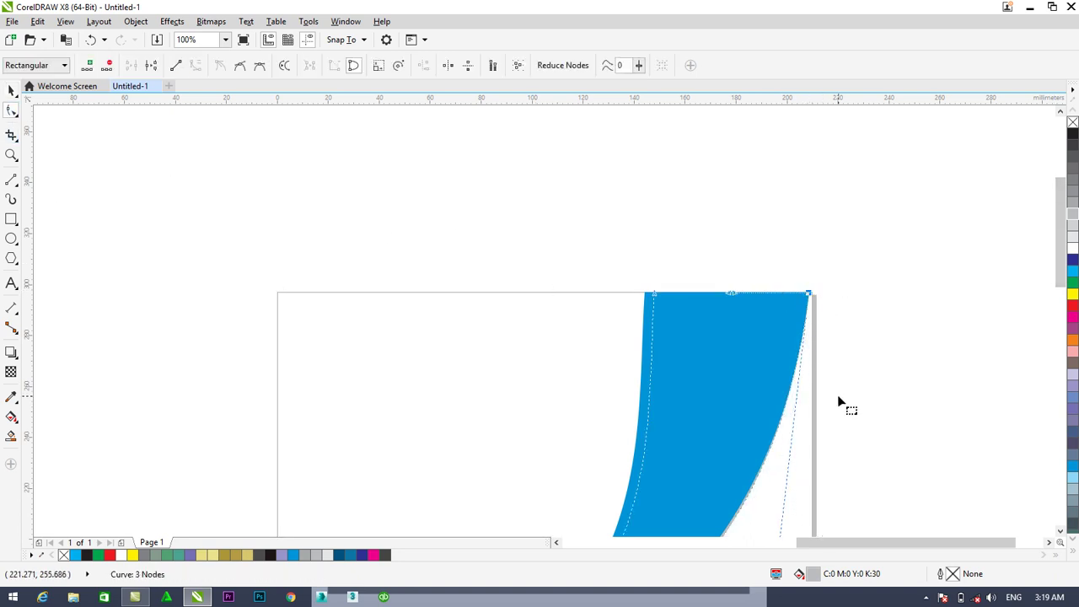
# - Swing the handle of the shadow's top-right node outward so more grey shows along the swoosh's outer curve
pyautogui.scroll(-1, 828, 403)
pyautogui.moveTo(800, 496)
pyautogui.mouseDown()
pyautogui.moveTo(807, 434)
pyautogui.moveTo(811, 498)
pyautogui.mouseUp()
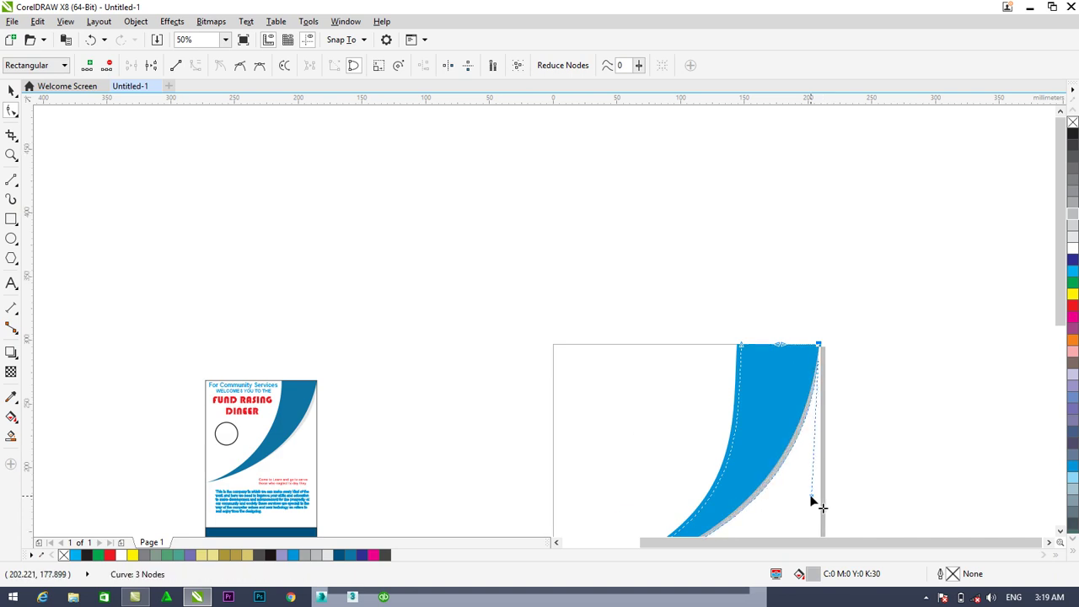
pyautogui.scroll(-1, 822, 487)
pyautogui.scroll(1, 821, 487)
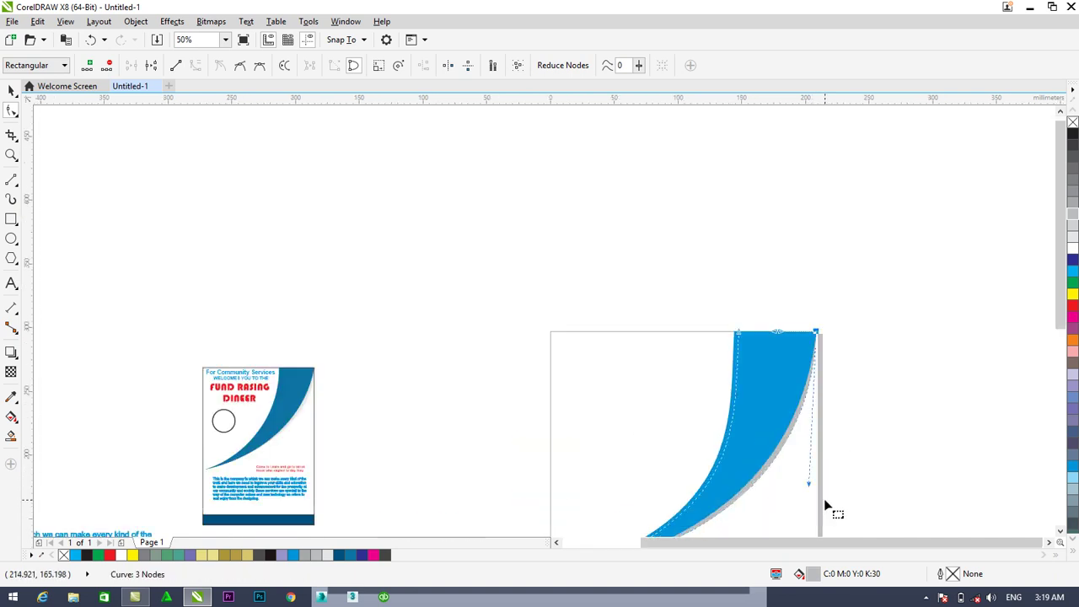
pyautogui.scroll(1, 825, 500)
pyautogui.moveTo(1060, 253); pyautogui.dragTo(1060, 257)
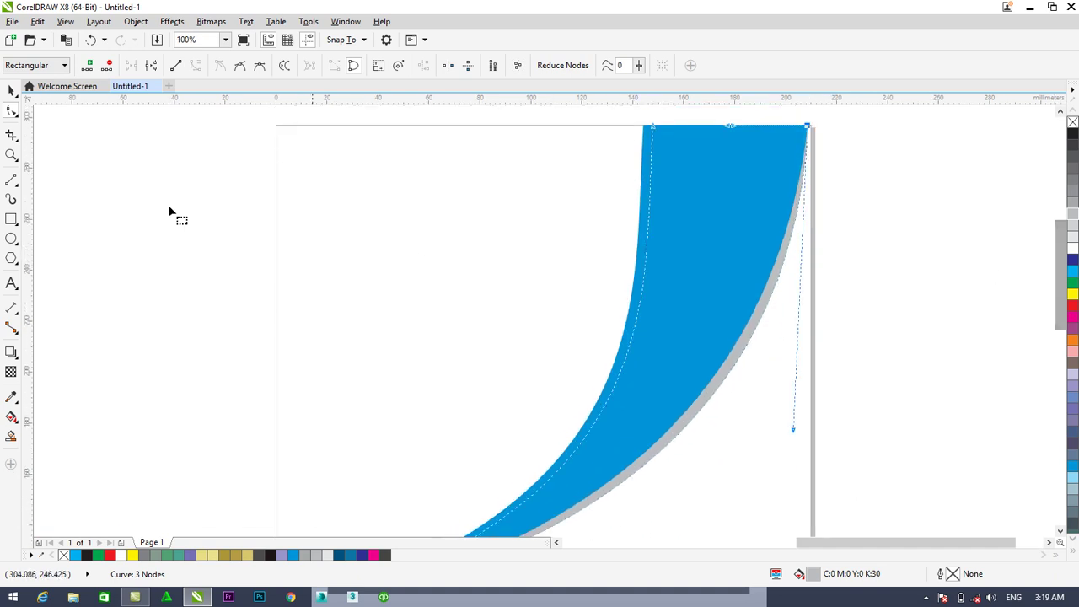
pyautogui.click(11, 90)
pyautogui.scroll(-1, 412, 229)
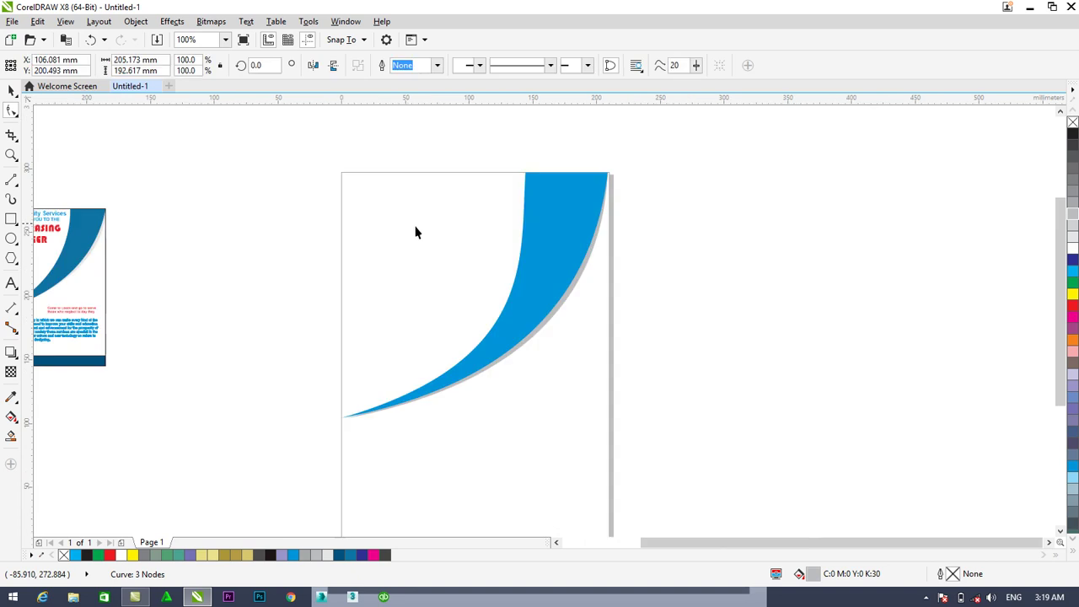
pyautogui.click(379, 249)
# - Start an artistic text object between the sample flyer and the page, set to Bauhaus 93 at 48 pt
pyautogui.moveTo(734, 543); pyautogui.dragTo(715, 546)
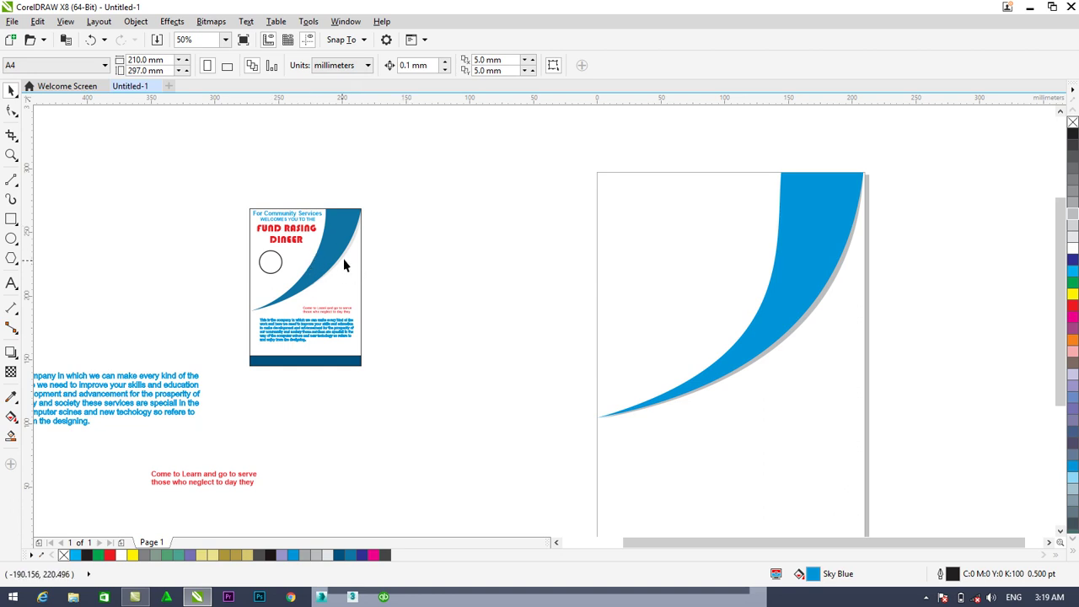
pyautogui.click(11, 285)
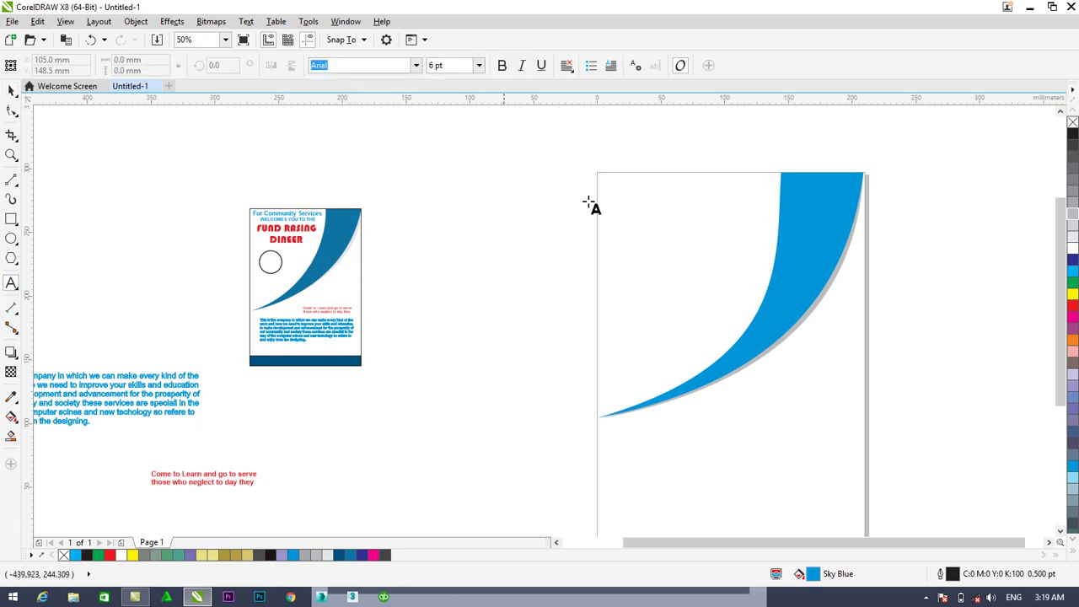
pyautogui.click(420, 224)
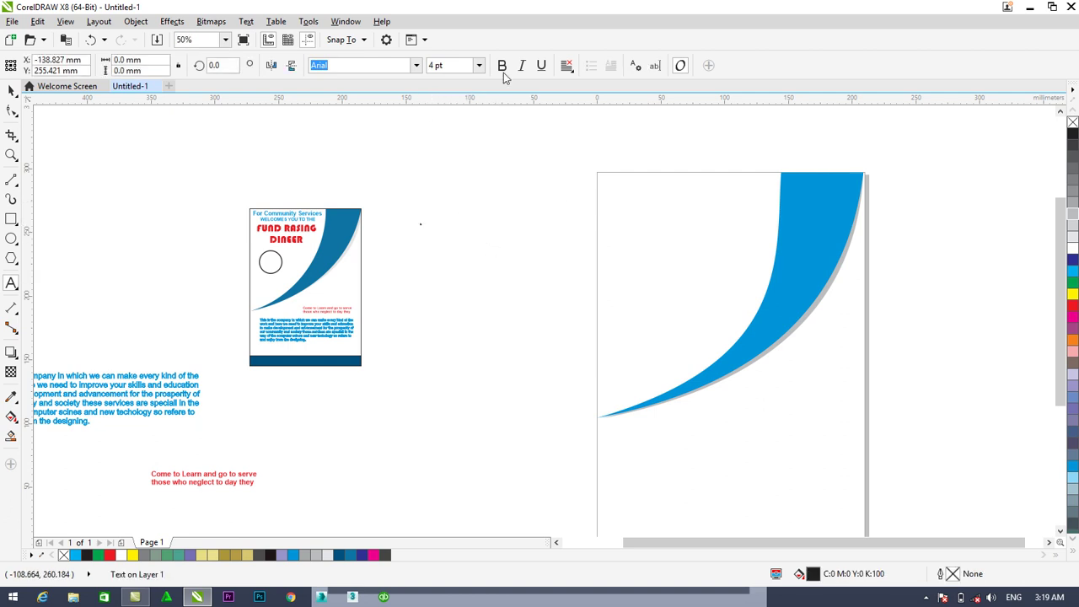
pyautogui.click(478, 65)
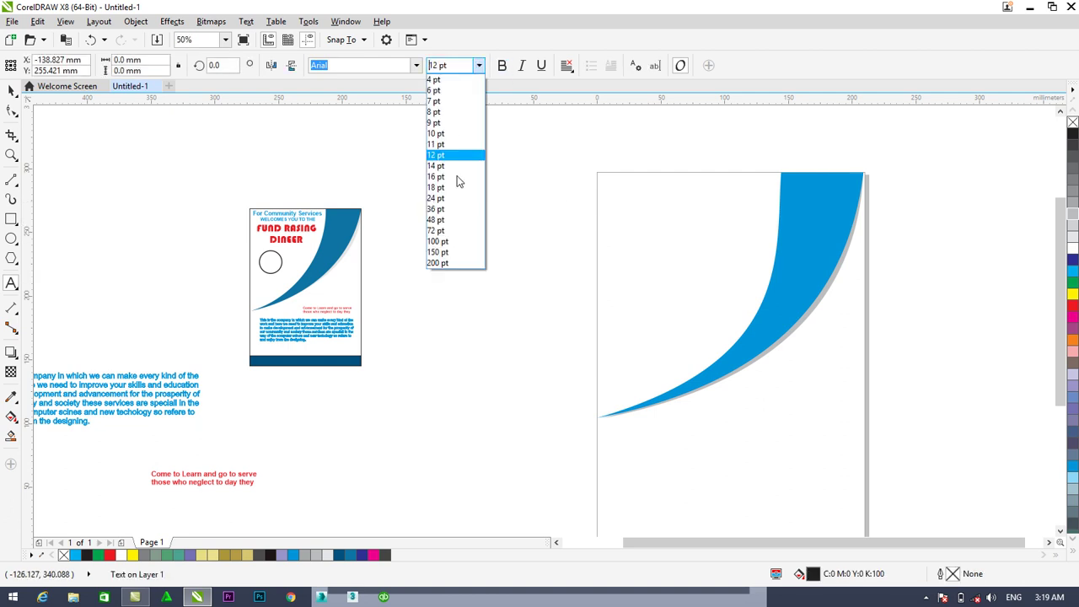
pyautogui.click(444, 221)
pyautogui.click(416, 65)
pyautogui.click(380, 108)
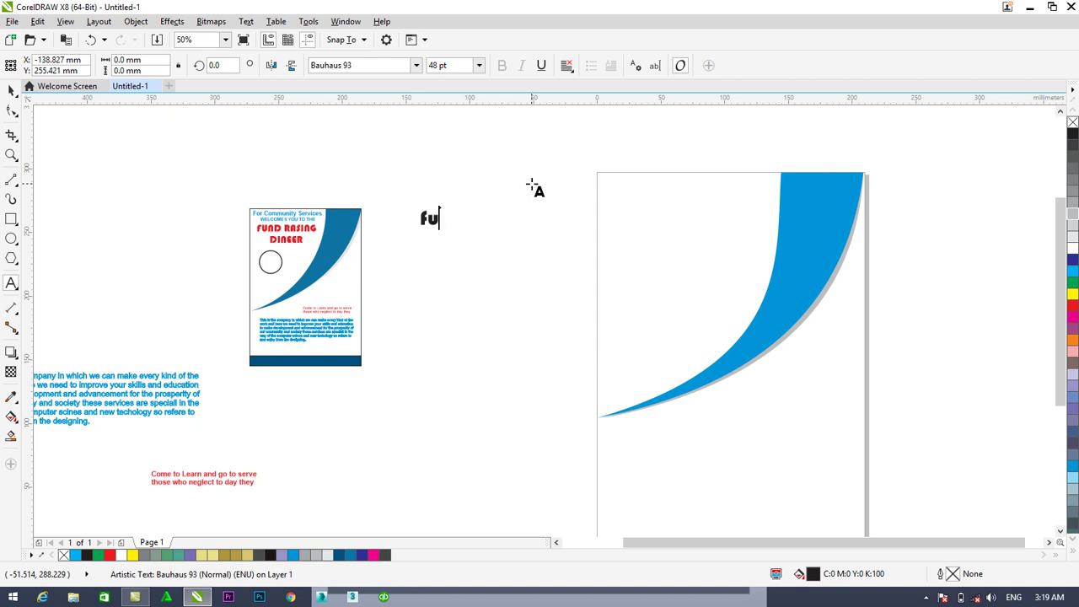
# - Enter the title in capitals on two centred lines, "FUND RASING" above "DINEER"
pyautogui.press('BackSpace')
pyautogui.write('und r')
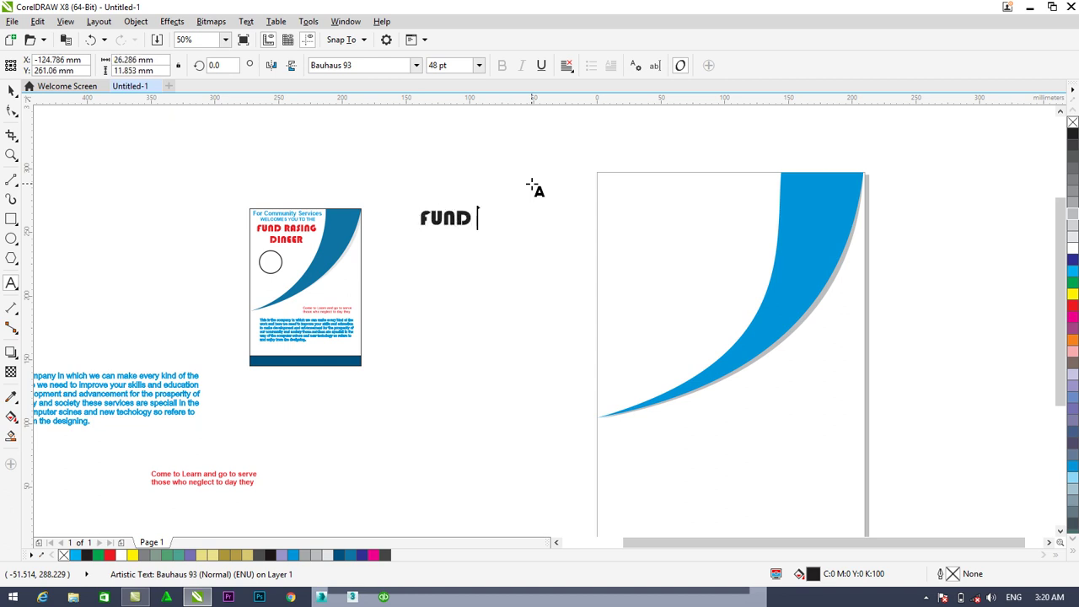
pyautogui.write('asing')
pyautogui.press('Return')
pyautogui.write('DINEER')
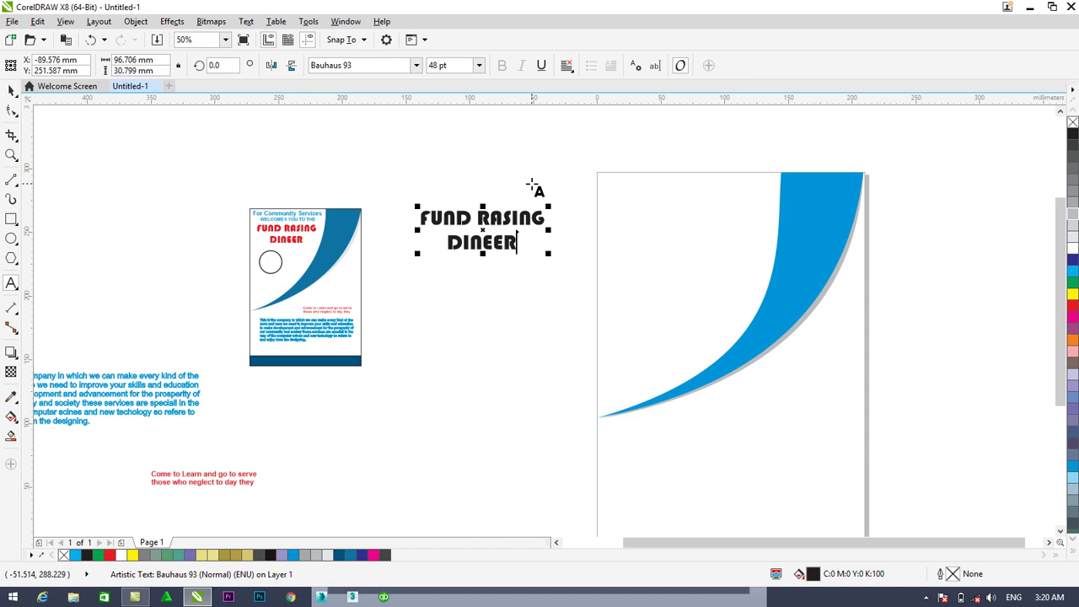
pyautogui.click(448, 243)
pyautogui.press('BackSpace')
# - Place the title on the page in the white area beside the swoosh's inner curve and fill it with red
pyautogui.click(11, 91)
pyautogui.moveTo(523, 235); pyautogui.dragTo(722, 254)
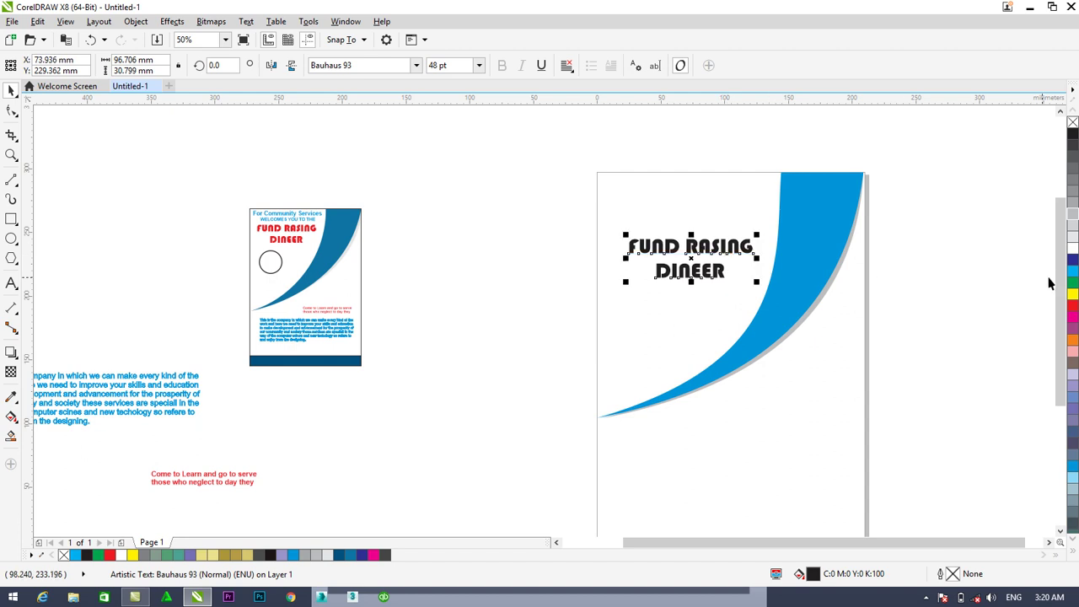
pyautogui.click(1072, 304)
pyautogui.click(1073, 317)
pyautogui.click(1072, 308)
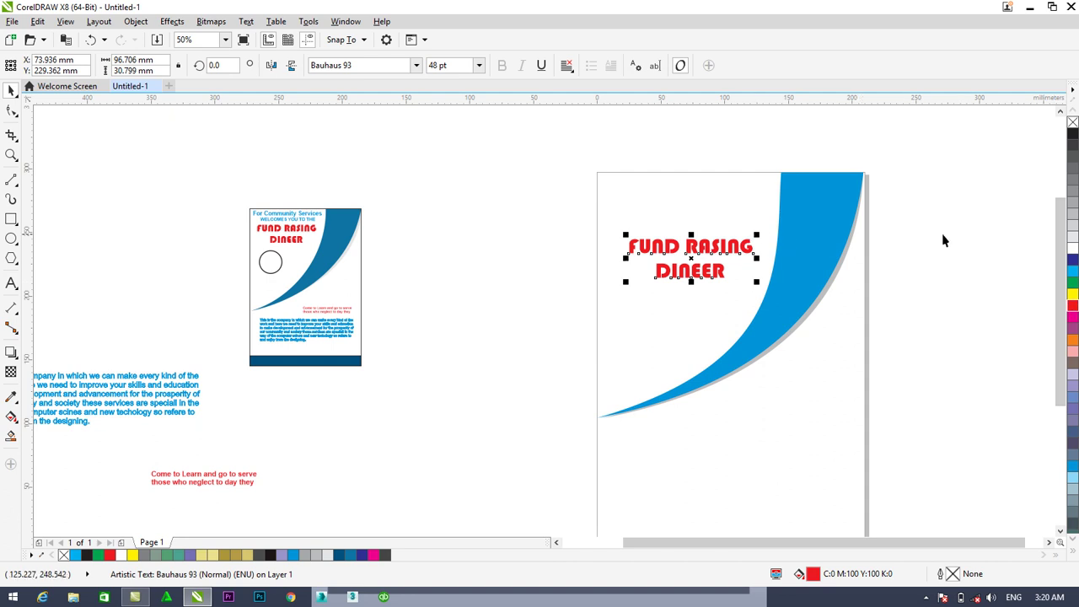
pyautogui.click(33, 182)
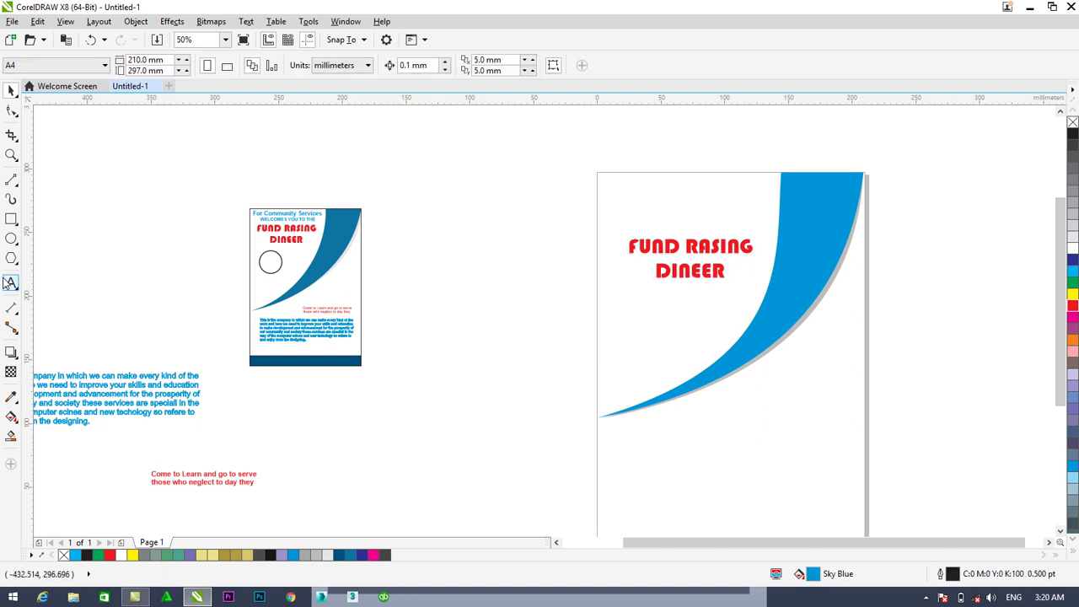
# - Set the document's default font size for paragraph text to 36 pt
pyautogui.click(10, 283)
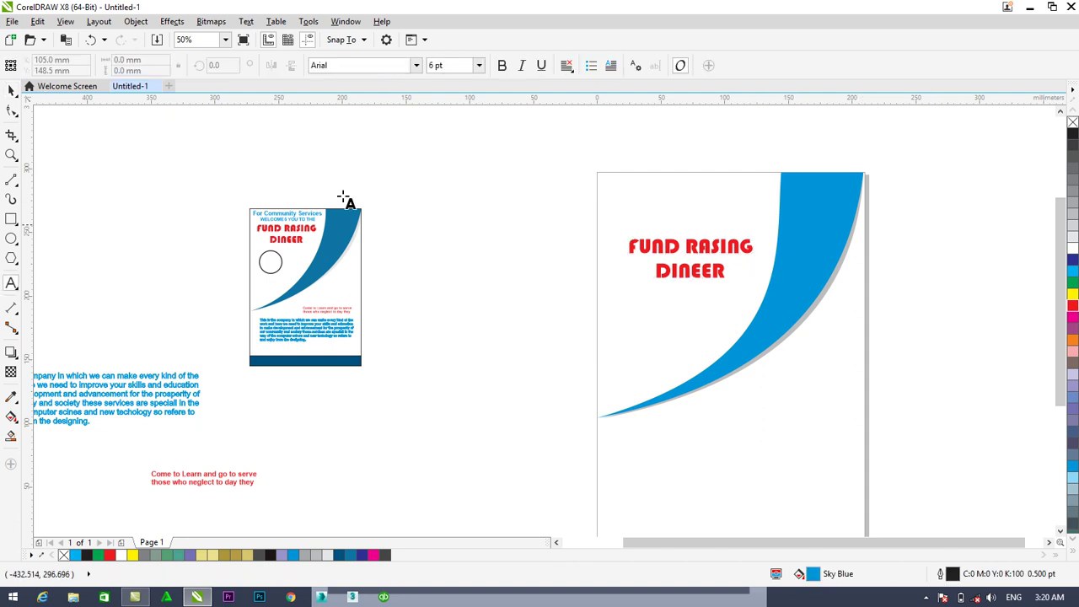
pyautogui.click(478, 65)
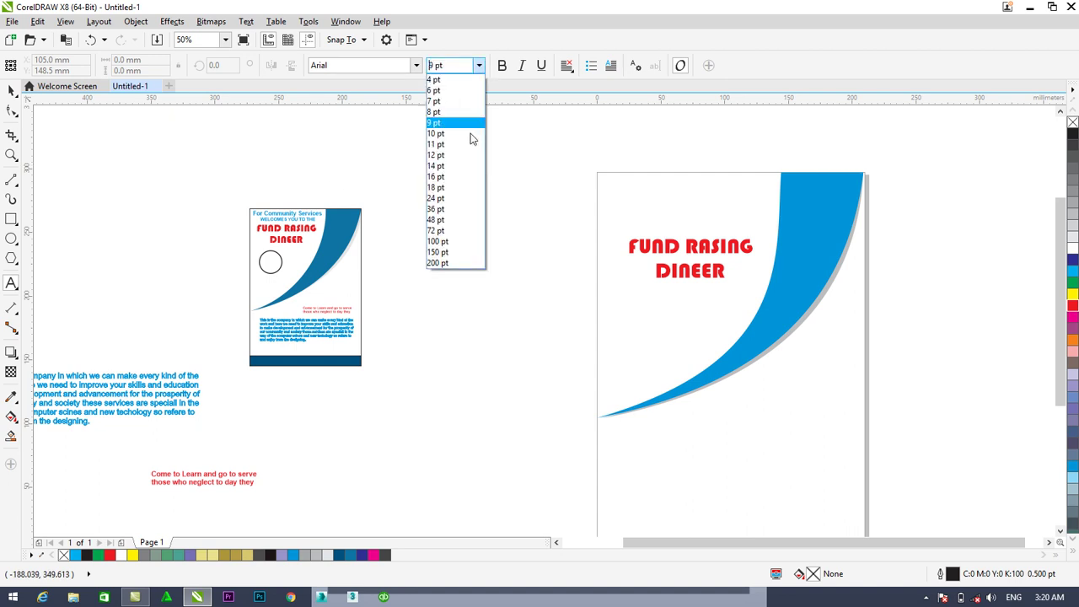
pyautogui.click(437, 208)
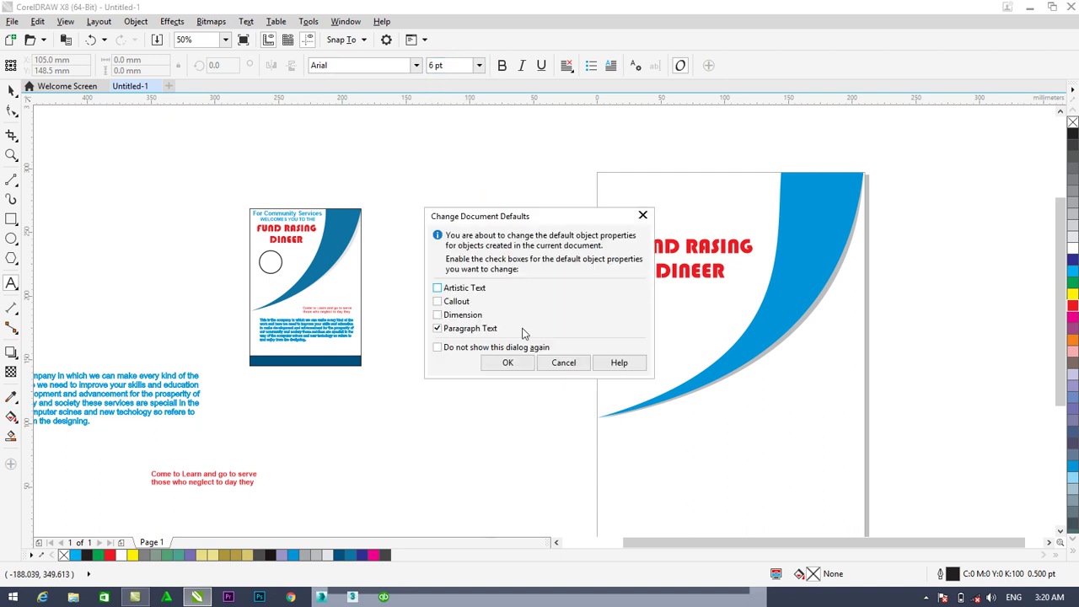
pyautogui.click(509, 358)
# - Add artistic text above the sample flyer in Arial 48 pt reading "For Community Services", followed by a line break
pyautogui.click(259, 156)
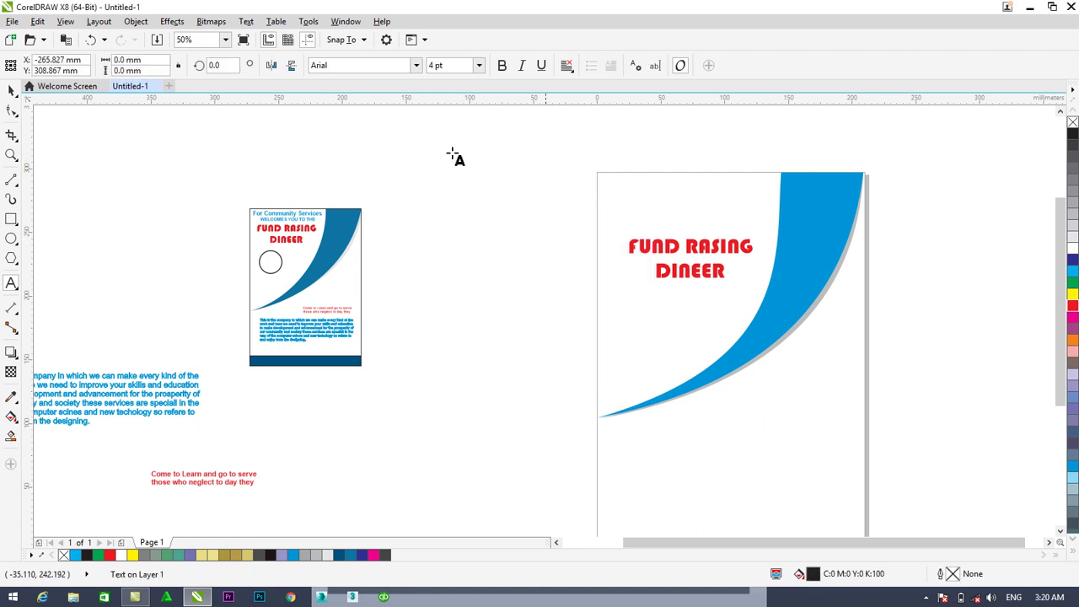
pyautogui.click(482, 69)
pyautogui.click(443, 220)
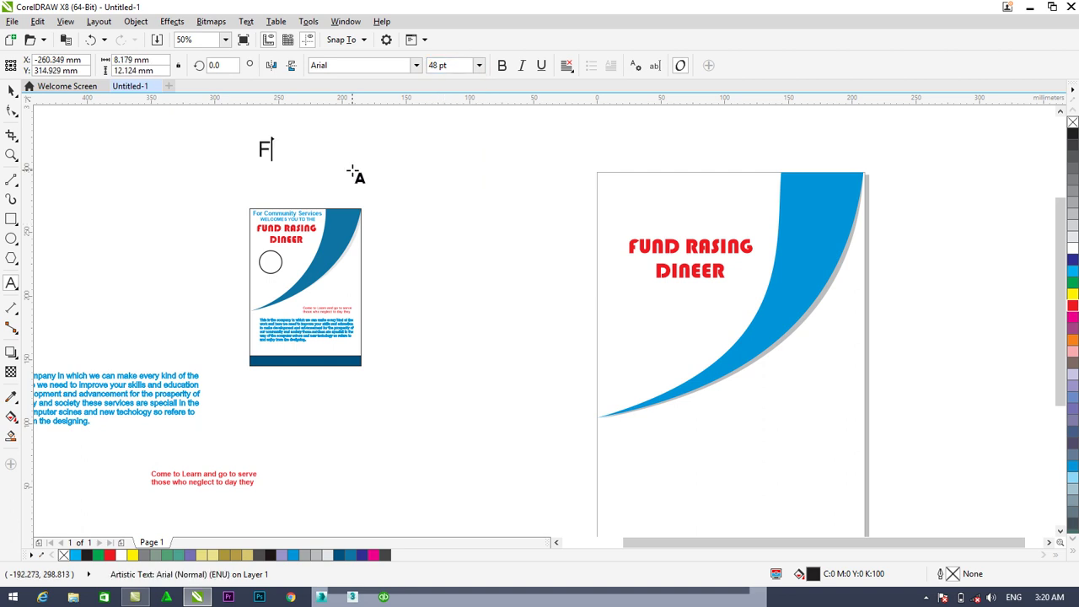
pyautogui.press('Escape')
pyautogui.write('Commun')
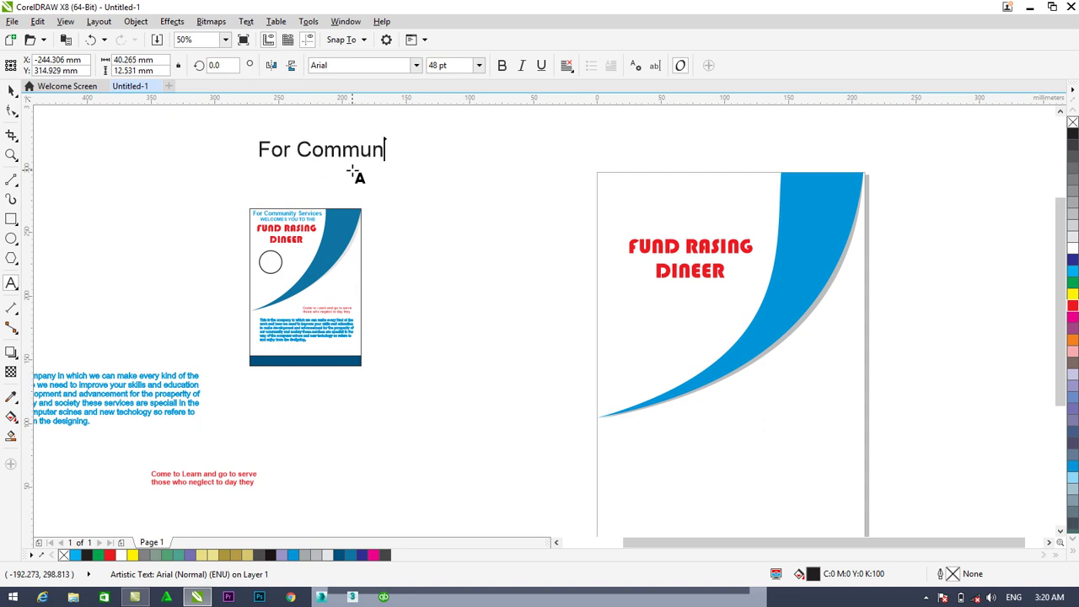
pyautogui.press('Escape')
pyautogui.write('ity Services')
pyautogui.press('Return')
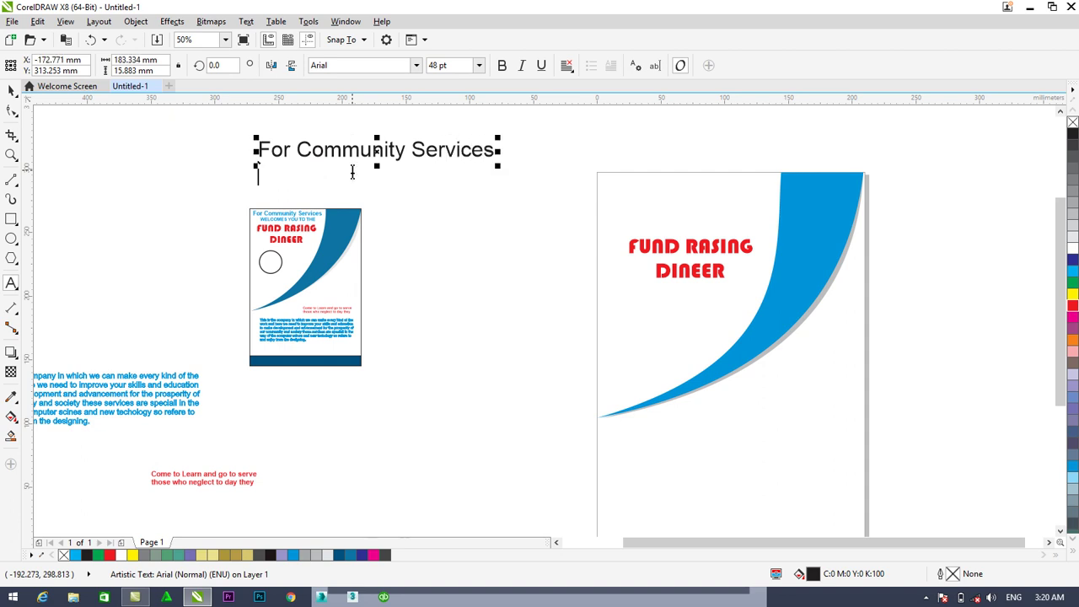
# - Enter "Welcome You To The" as the second line, centred beneath "For Community Services"
pyautogui.write('W')
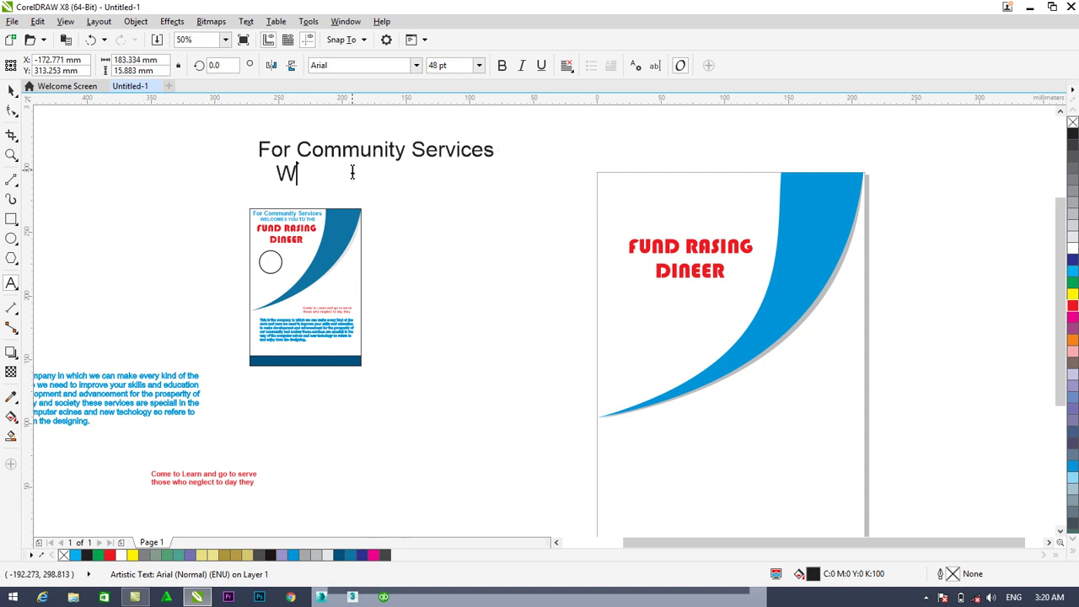
pyautogui.write('elo')
pyautogui.press('BackSpace')
pyautogui.write('come')
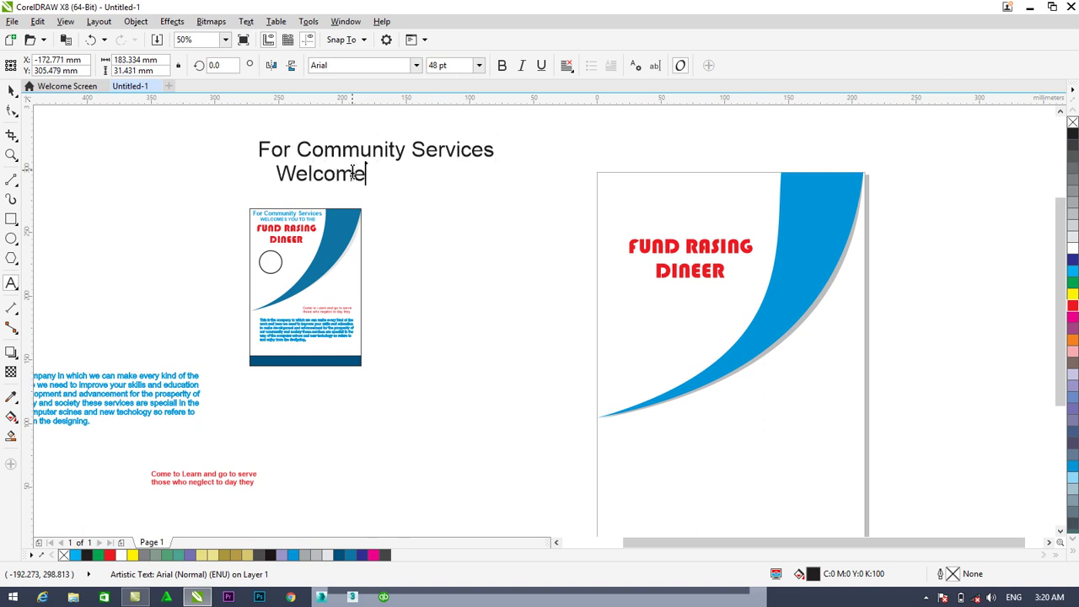
pyautogui.write(' To YOur')
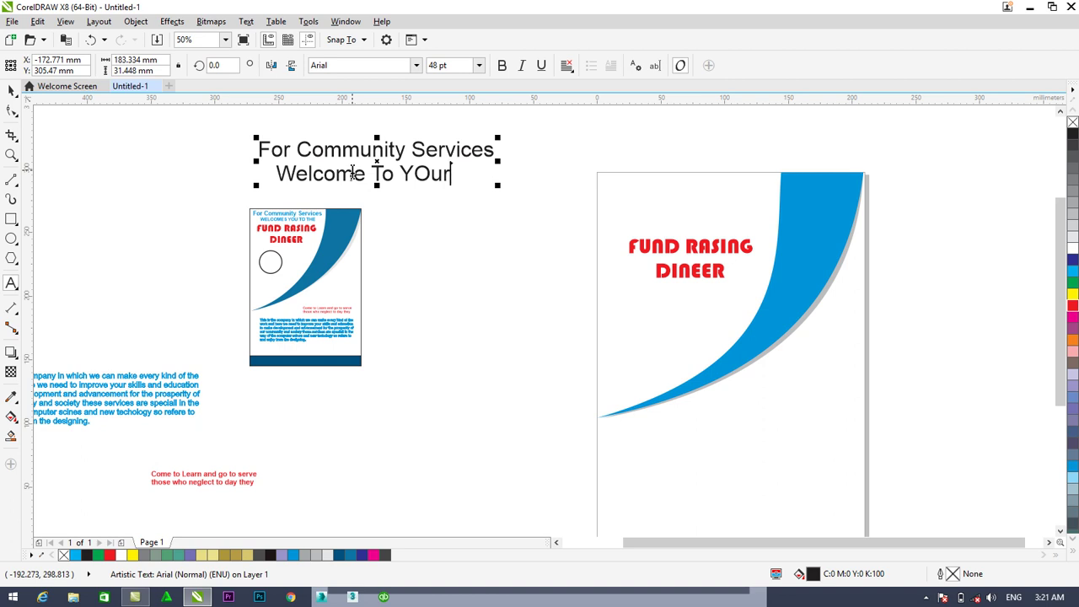
pyautogui.press('BackSpace')
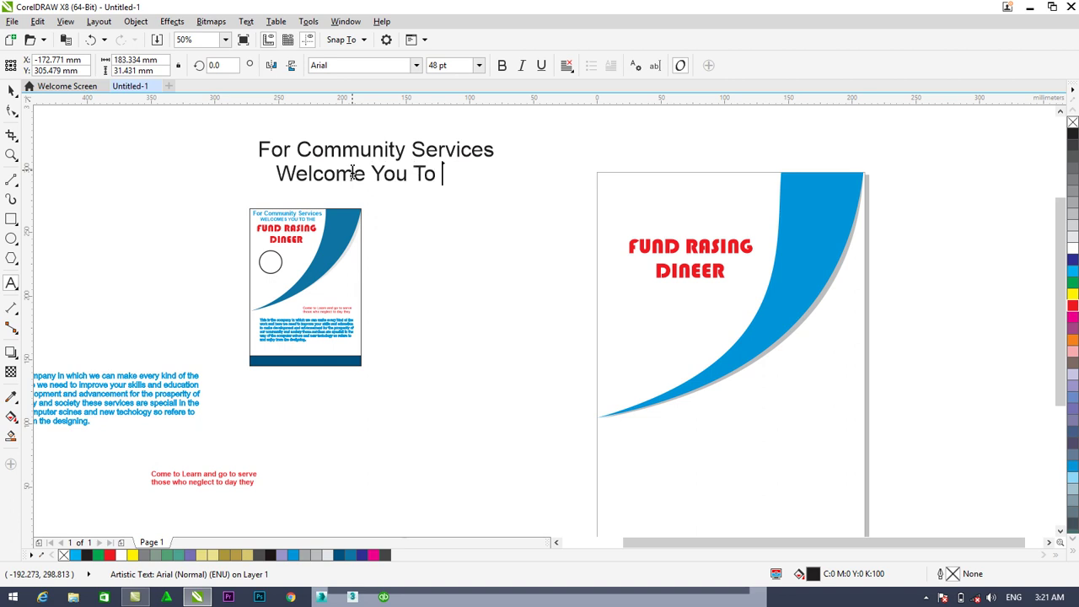
pyautogui.write('The')
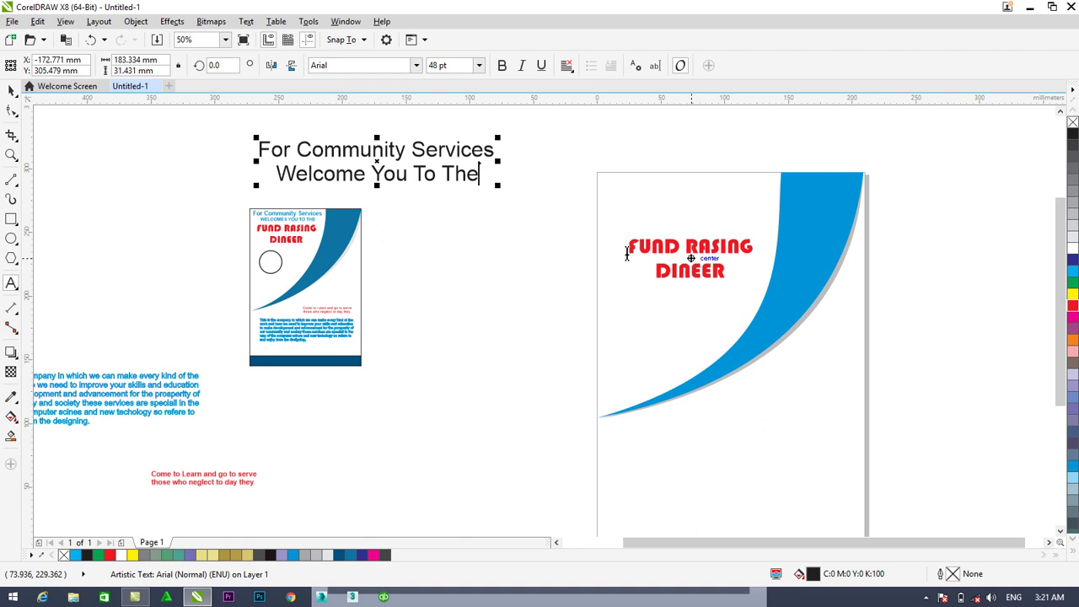
pyautogui.click(275, 174)
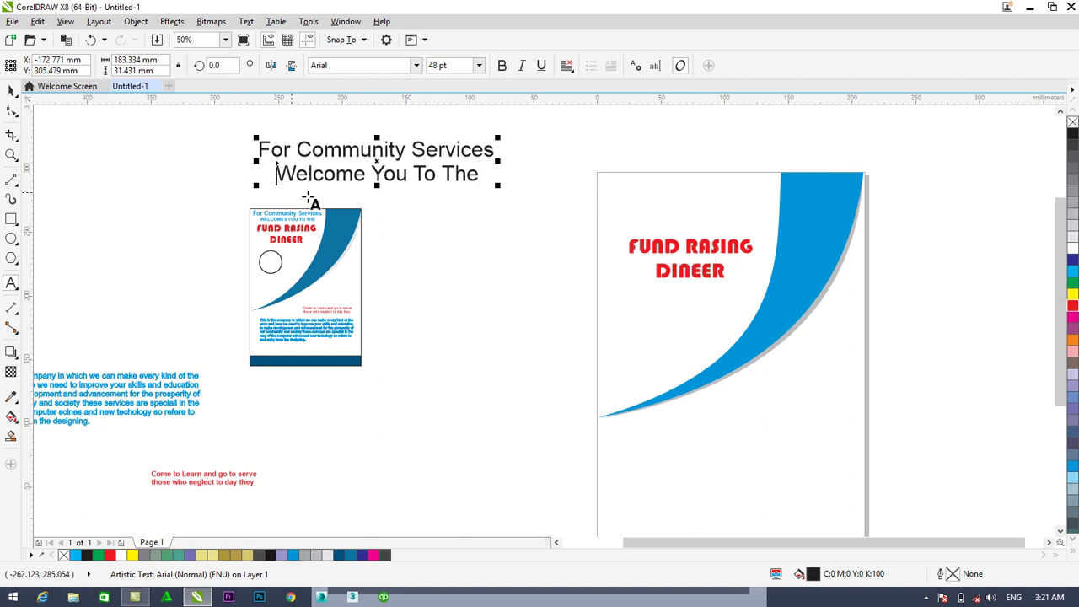
# - Move the two-line heading onto the page above the red title and set its font size to 24 pt
pyautogui.click(12, 90)
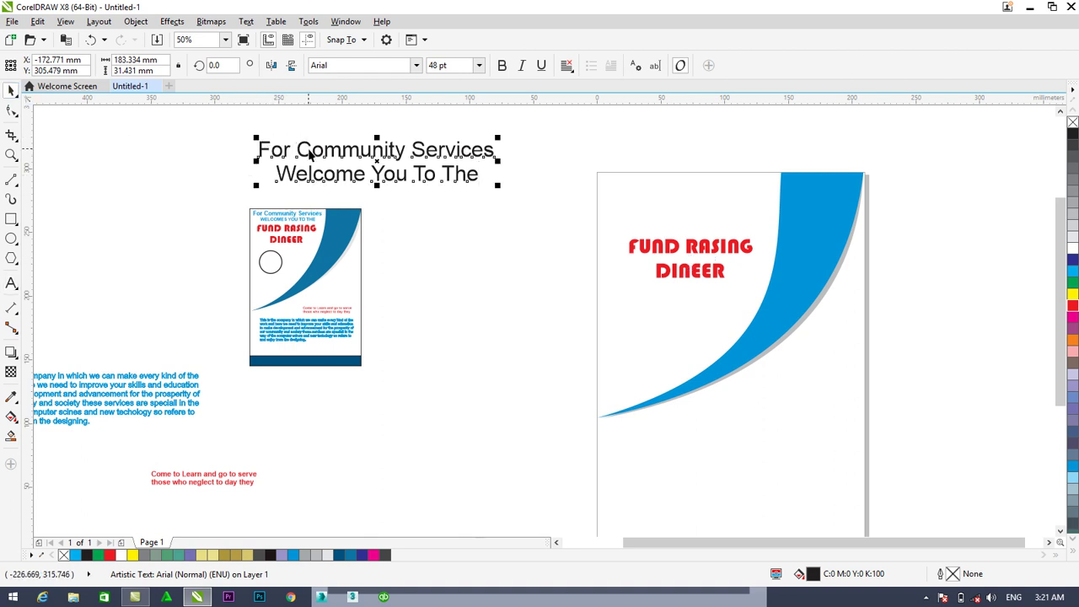
pyautogui.moveTo(338, 152); pyautogui.dragTo(660, 195)
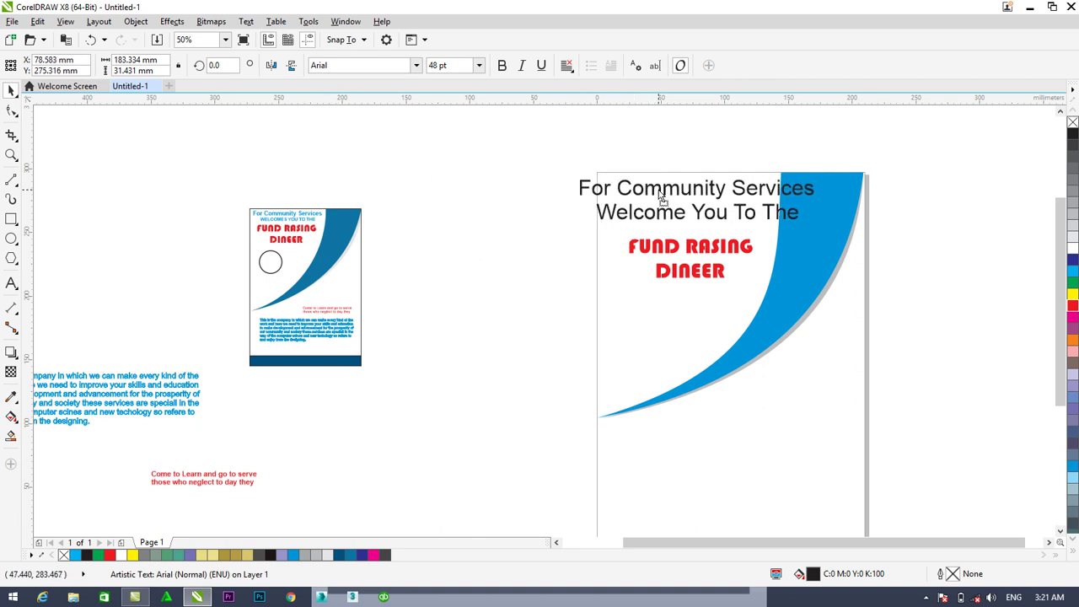
pyautogui.click(478, 65)
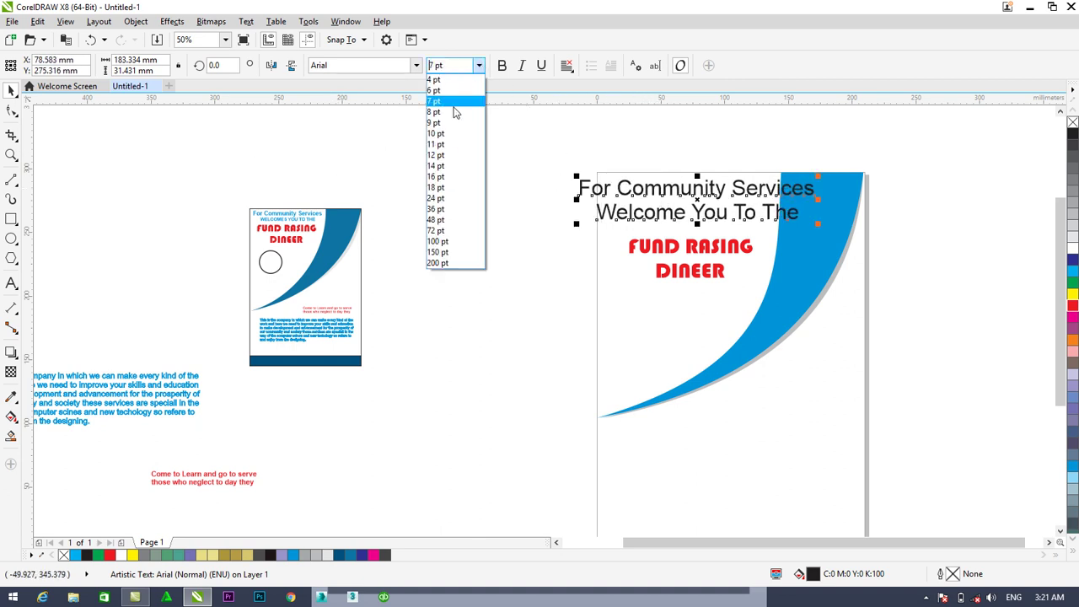
pyautogui.click(435, 198)
# - Scale the two-line heading to about 113 mm wide above the red title and fill it with cyan
pyautogui.moveTo(661, 198); pyautogui.dragTo(768, 222)
pyautogui.moveTo(618, 191); pyautogui.dragTo(591, 184)
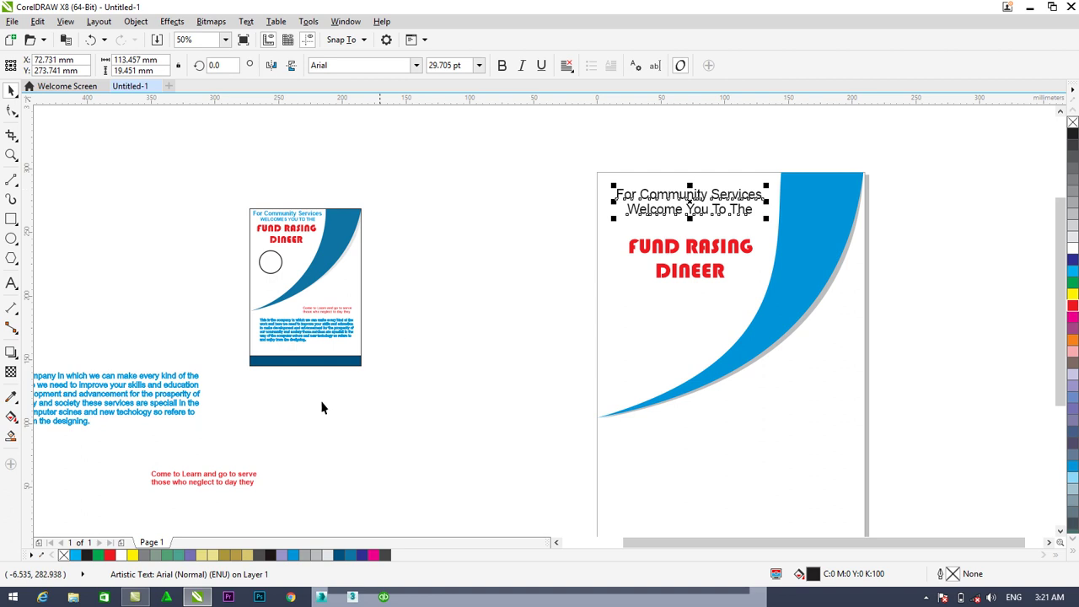
pyautogui.click(75, 554)
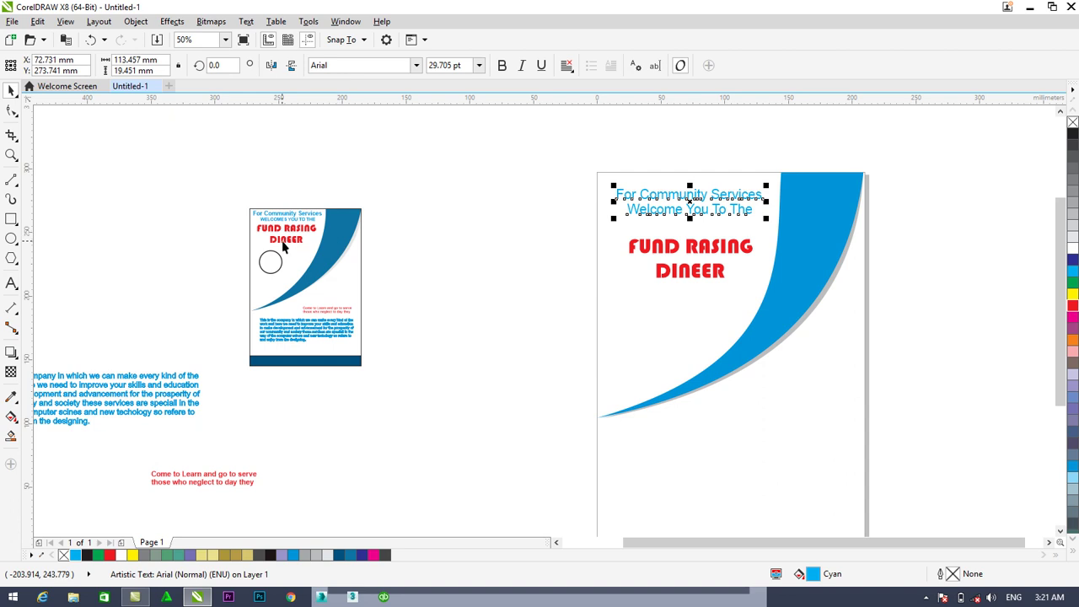
# - Outline the two-line heading in the sky blue sampled from the swoosh, and nudge the red title slightly upward
pyautogui.click(11, 396)
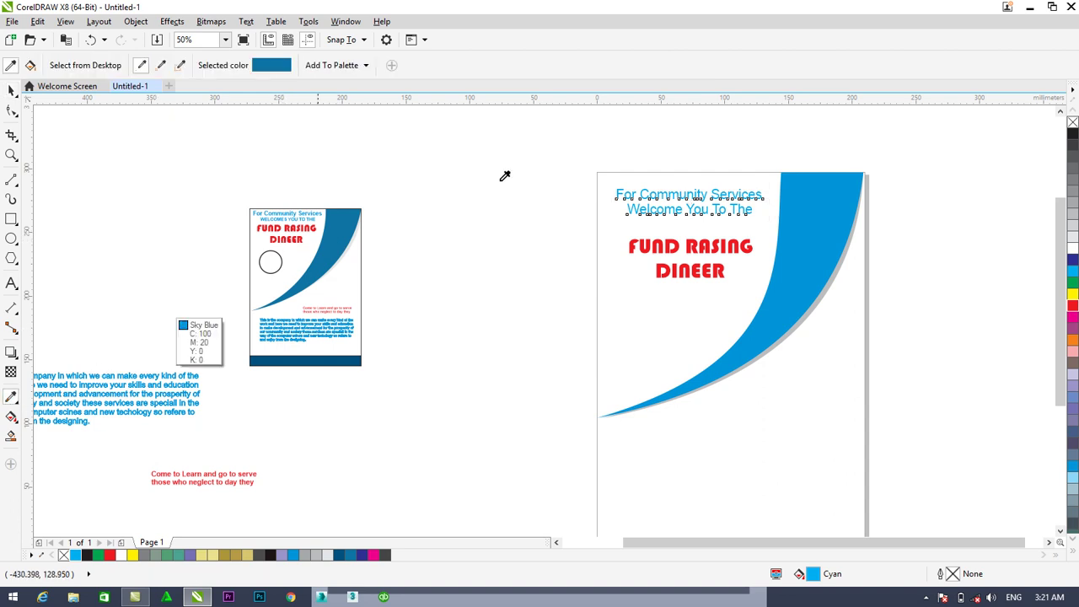
pyautogui.click(826, 220)
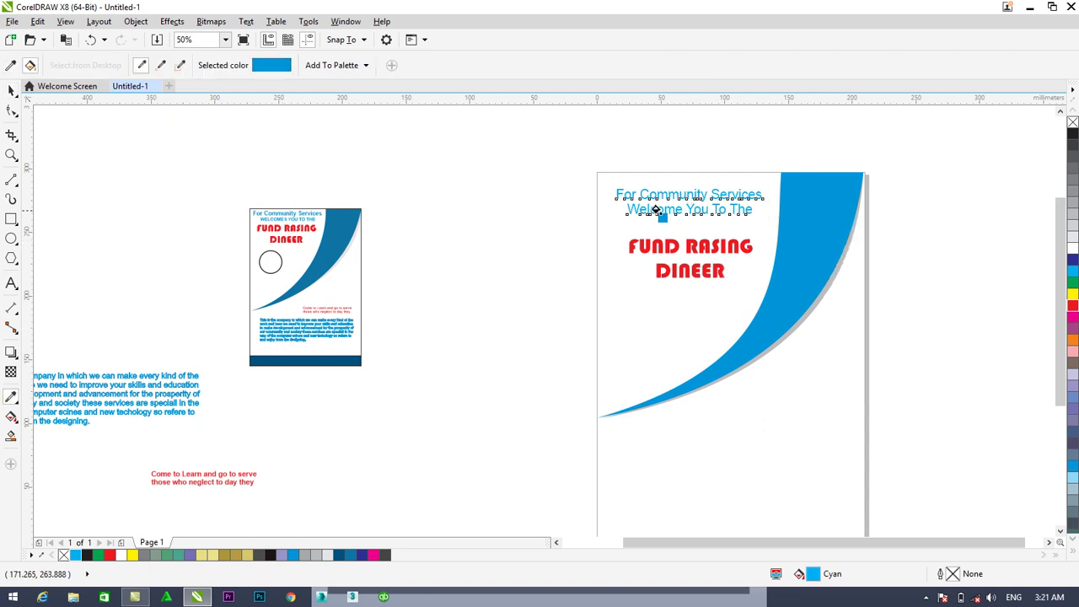
pyautogui.click(659, 196)
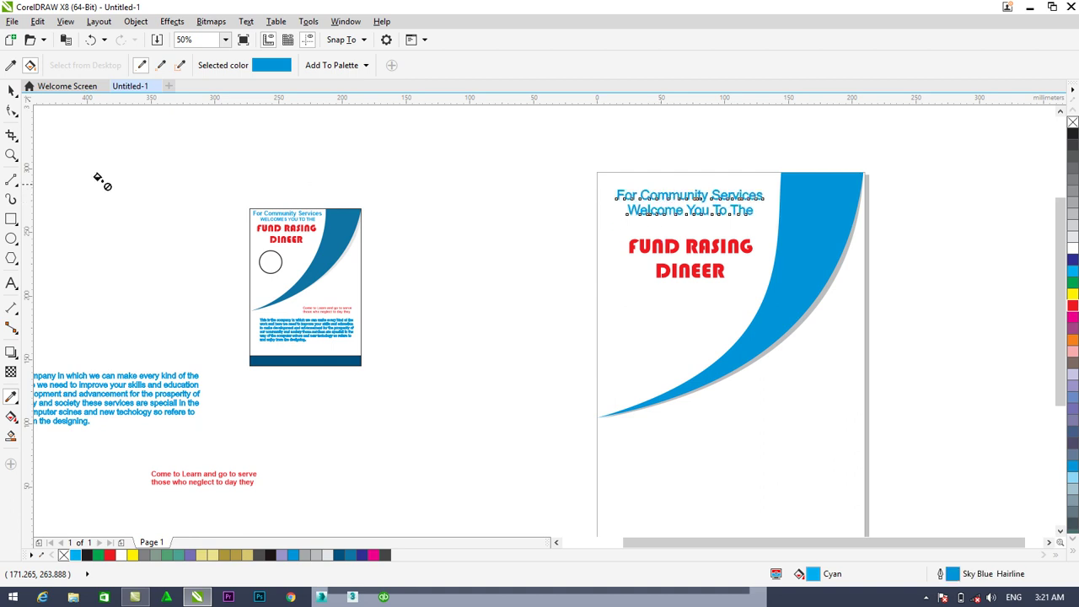
pyautogui.click(11, 89)
pyautogui.press('Escape')
pyautogui.click(691, 249)
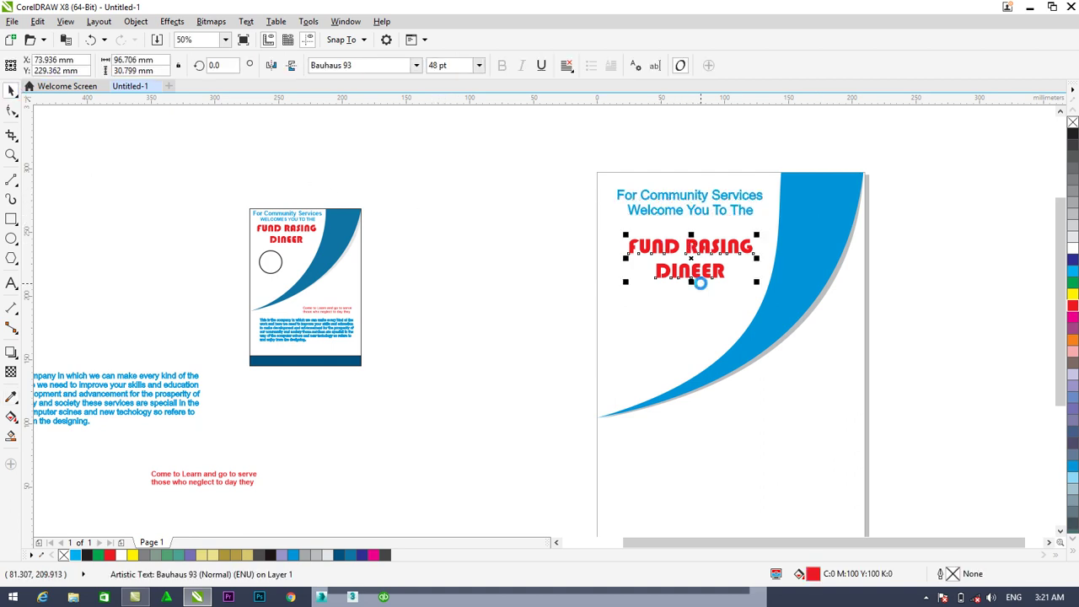
pyautogui.press('Up')
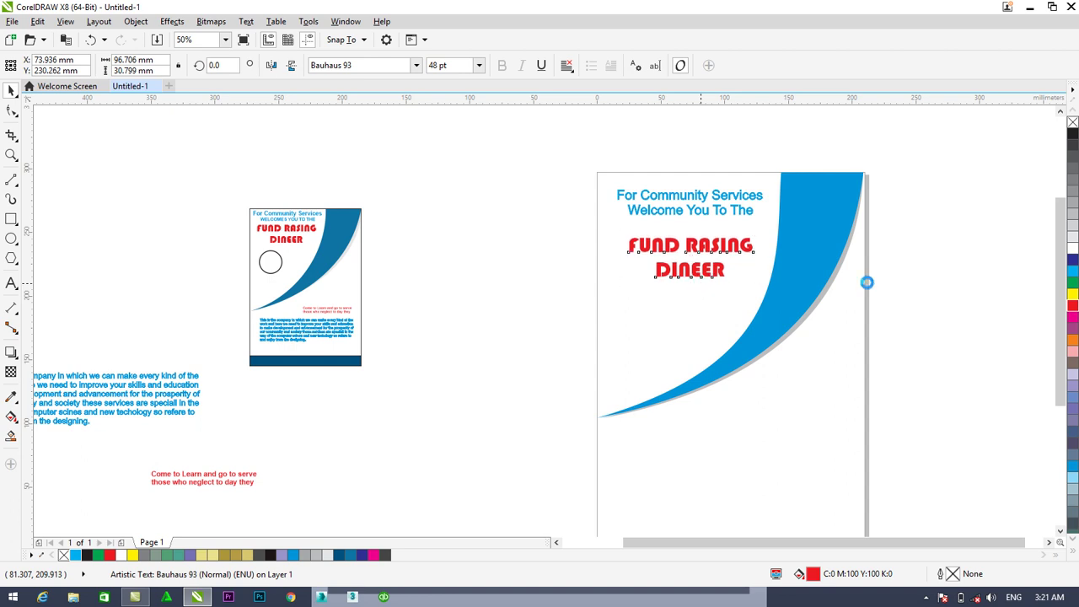
# - Move the sky-blue company paragraph onto the page below the swoosh and scale it to about 184 mm wide
pyautogui.scroll(-3, 969, 316)
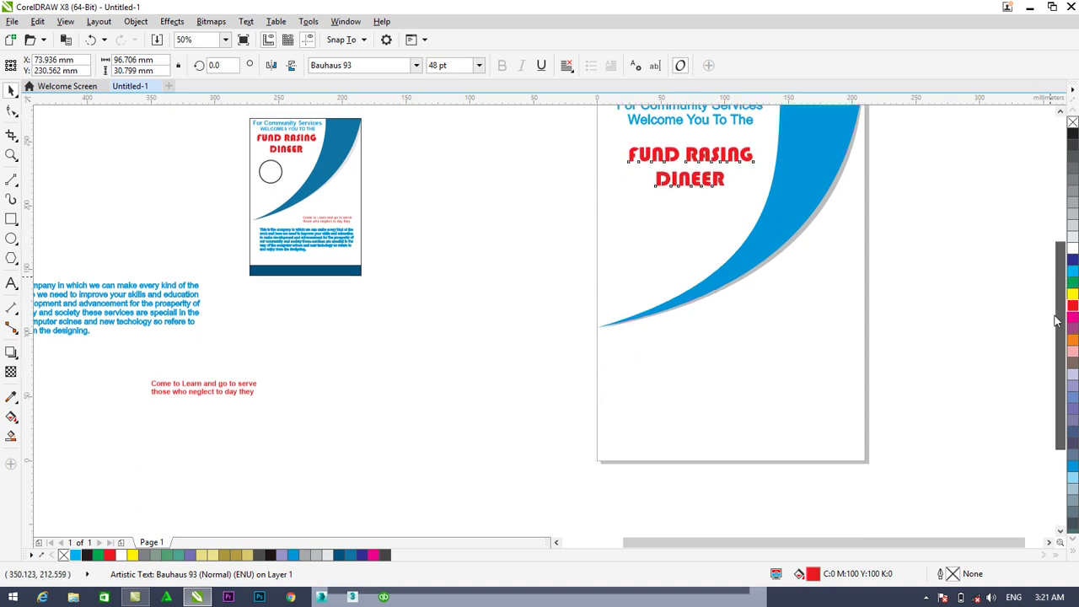
pyautogui.click(128, 336)
pyautogui.moveTo(90, 310); pyautogui.dragTo(839, 416)
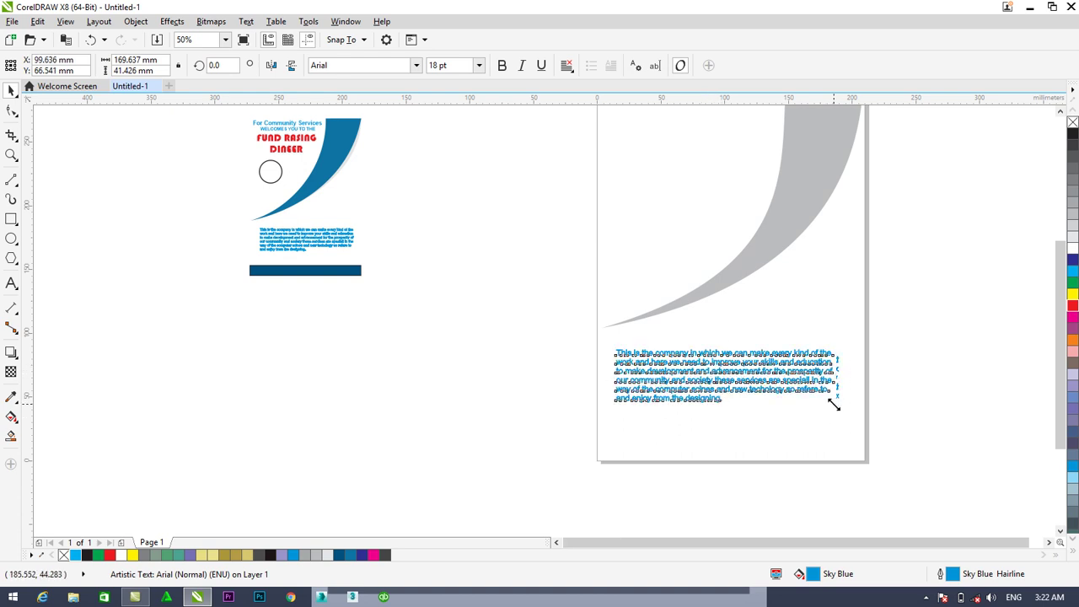
pyautogui.click(843, 413)
pyautogui.moveTo(844, 413); pyautogui.dragTo(917, 398)
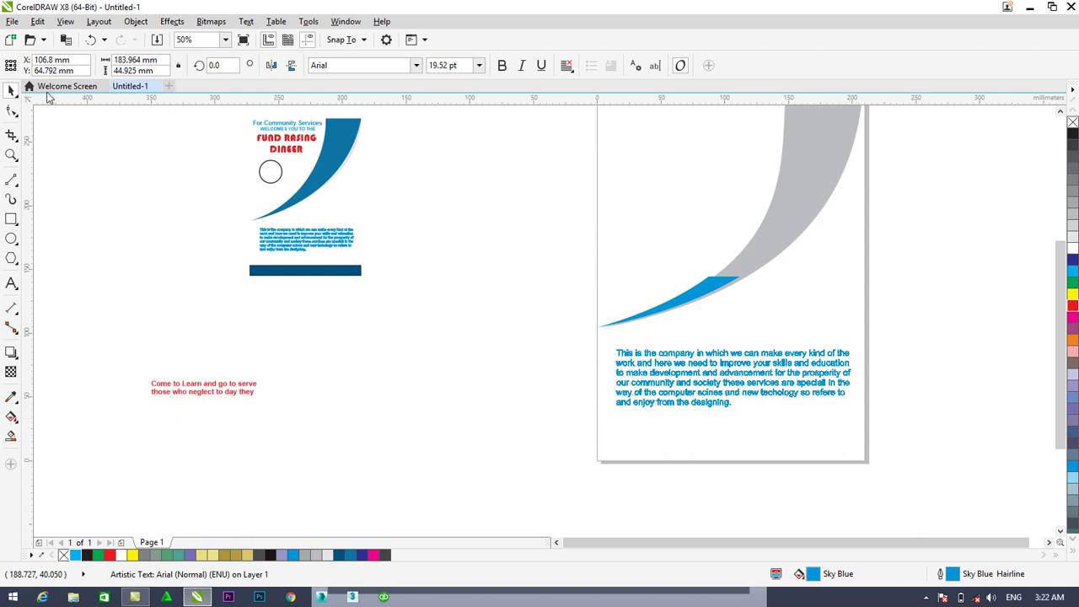
pyautogui.press('Escape')
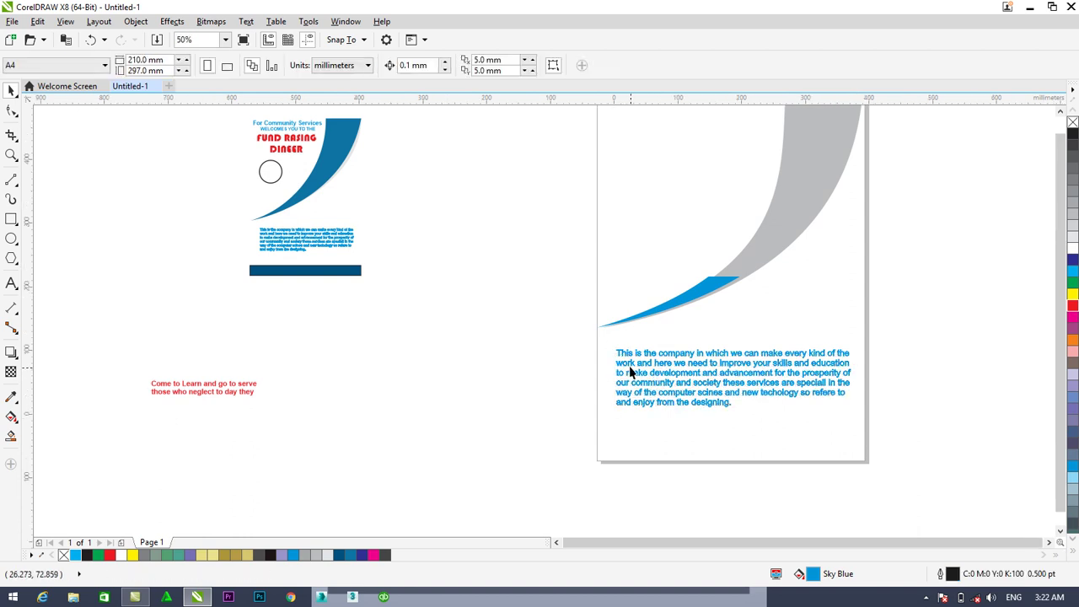
# - Move the red "Come to Learn and go to serve" tagline onto the page between the swoosh and the paragraph, aligned near the paragraph's left edge
pyautogui.scroll(-1, 629, 371)
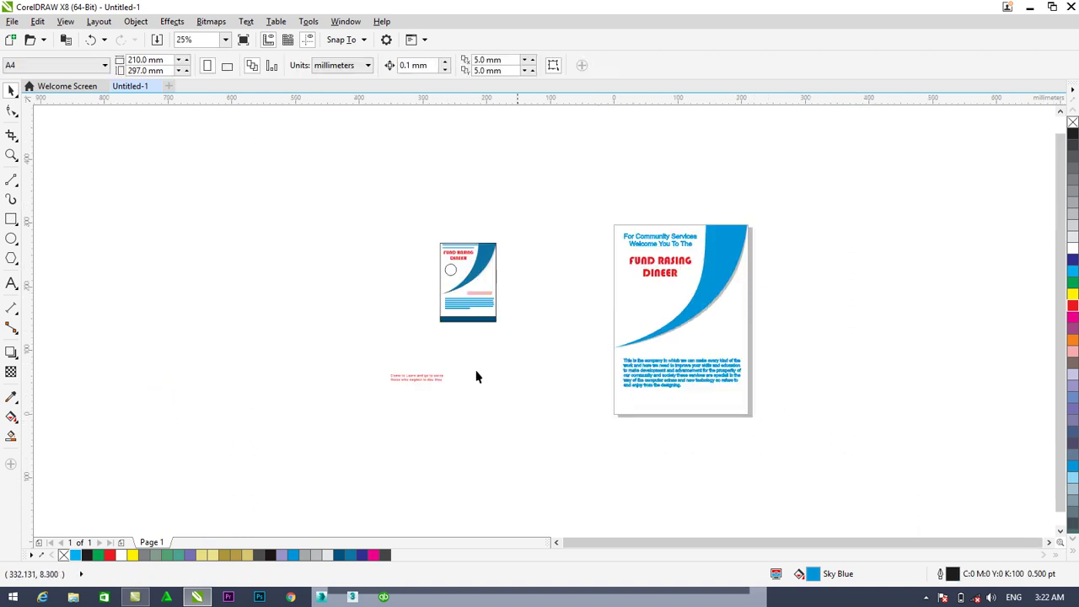
pyautogui.click(416, 378)
pyautogui.moveTo(408, 377); pyautogui.dragTo(642, 355)
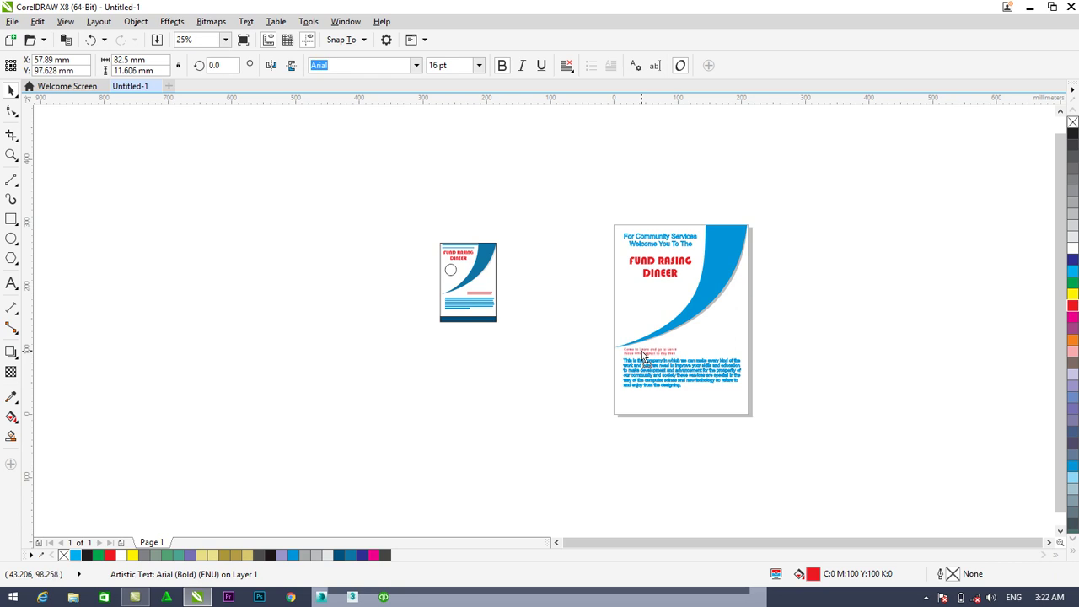
pyautogui.click(864, 393)
pyautogui.scroll(1, 864, 401)
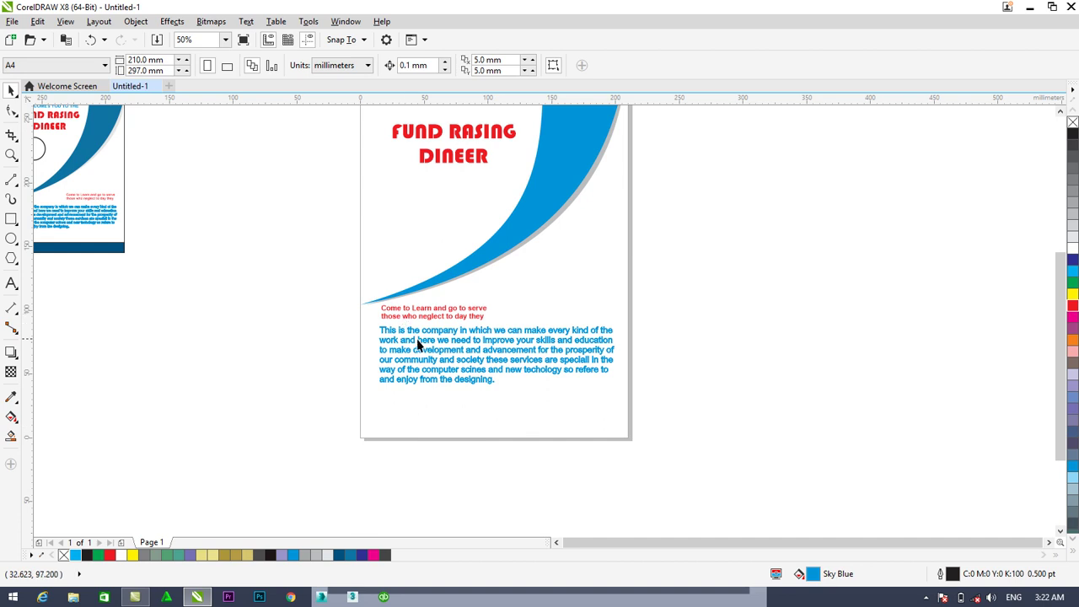
pyautogui.click(409, 314)
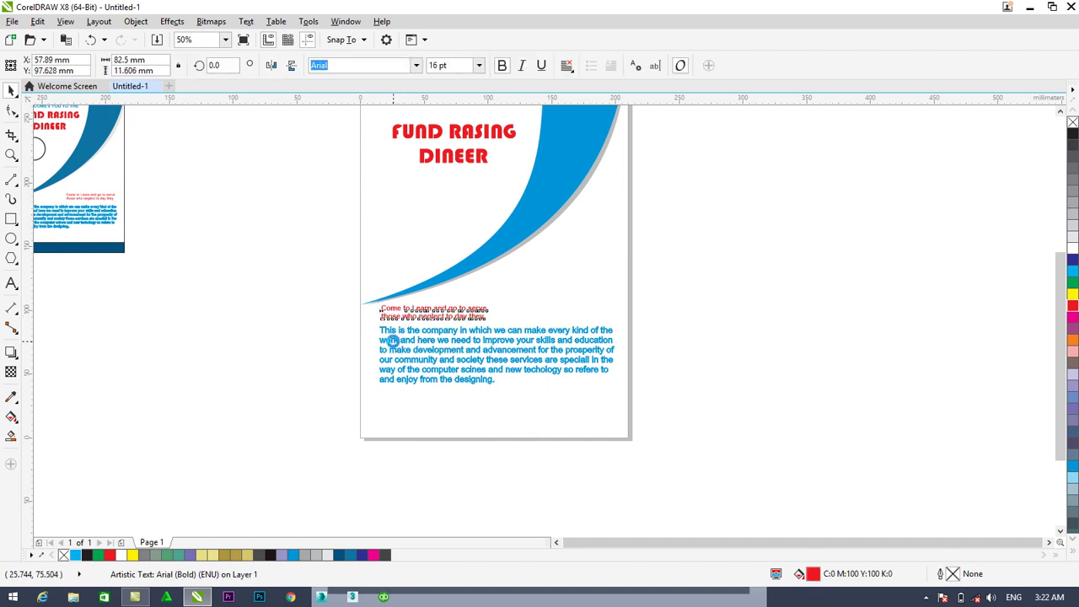
pyautogui.click(667, 348)
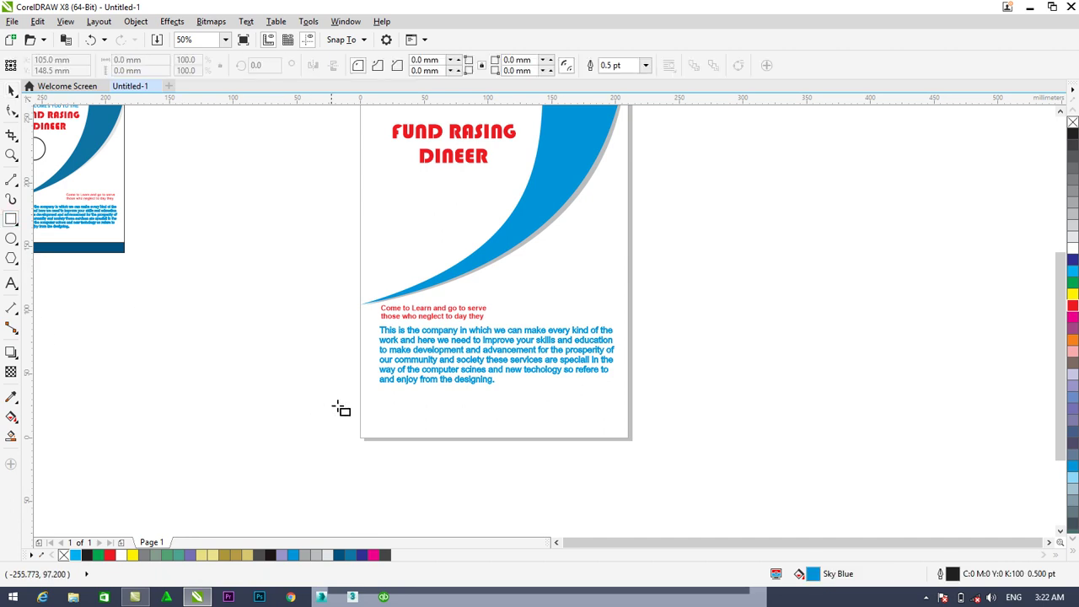
# - Draw a rectangle about 210 by 23 mm across the page's bottom edge and fill it with medium blue #0F73A4
pyautogui.moveTo(360, 408); pyautogui.dragTo(630, 438)
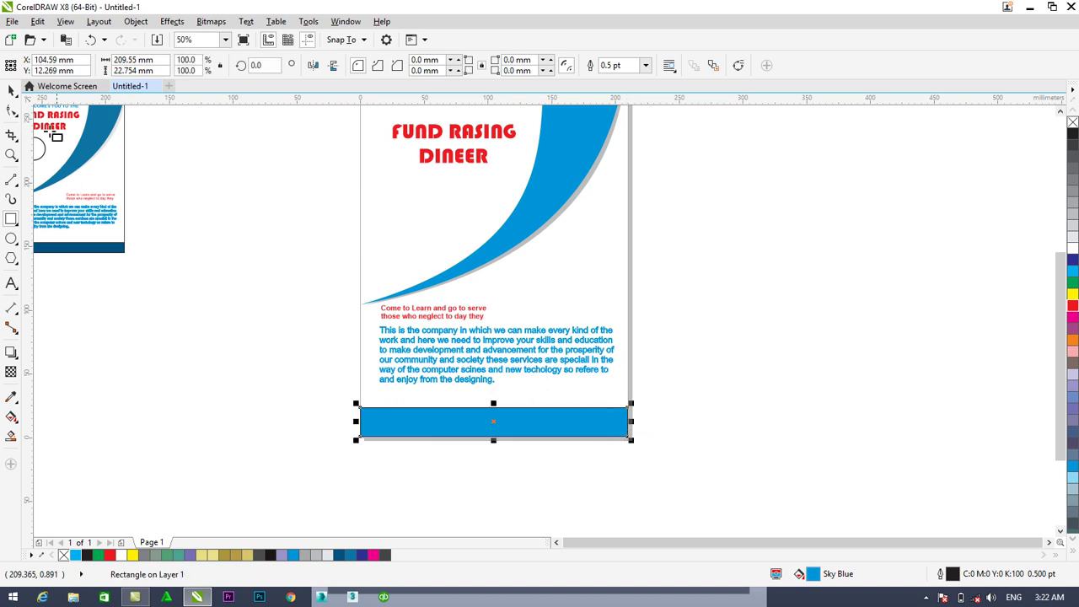
pyautogui.click(11, 90)
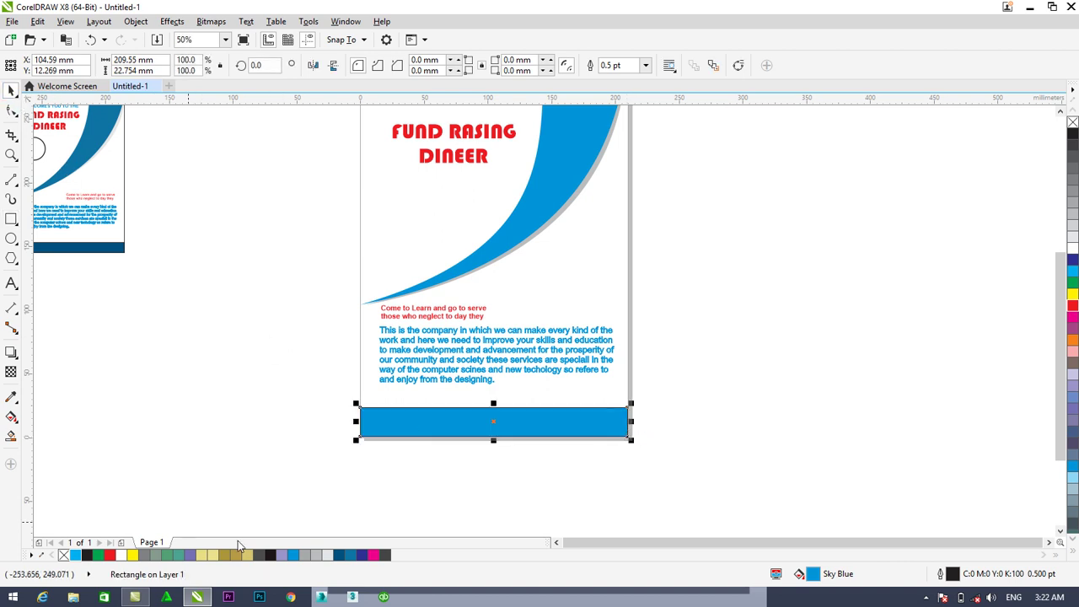
pyautogui.click(349, 555)
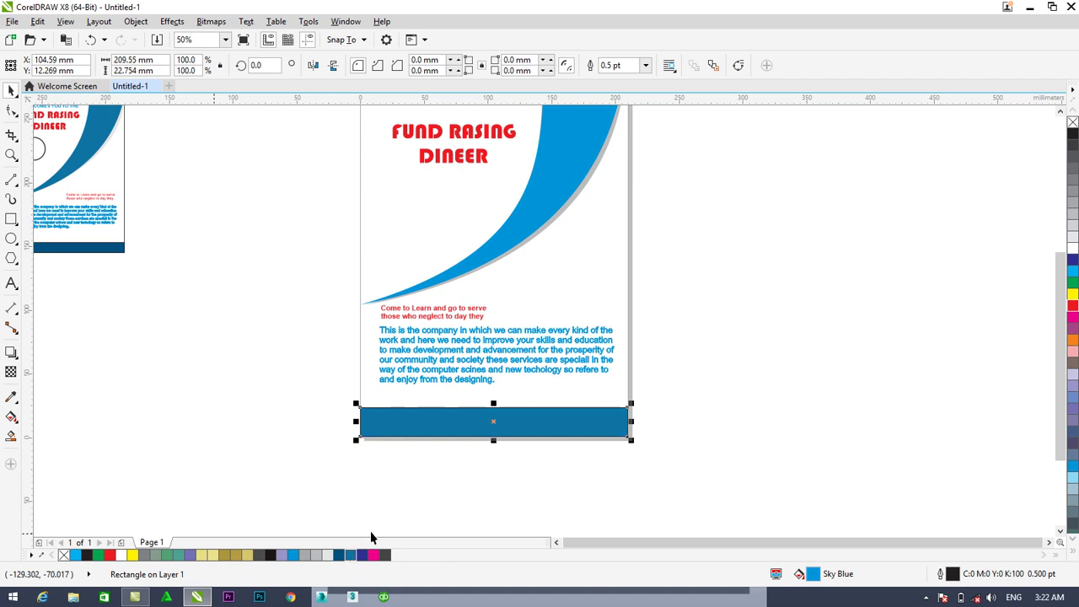
# - Fill the swoosh with the dark navy blue of the sample flyer's bottom band
pyautogui.click(570, 176)
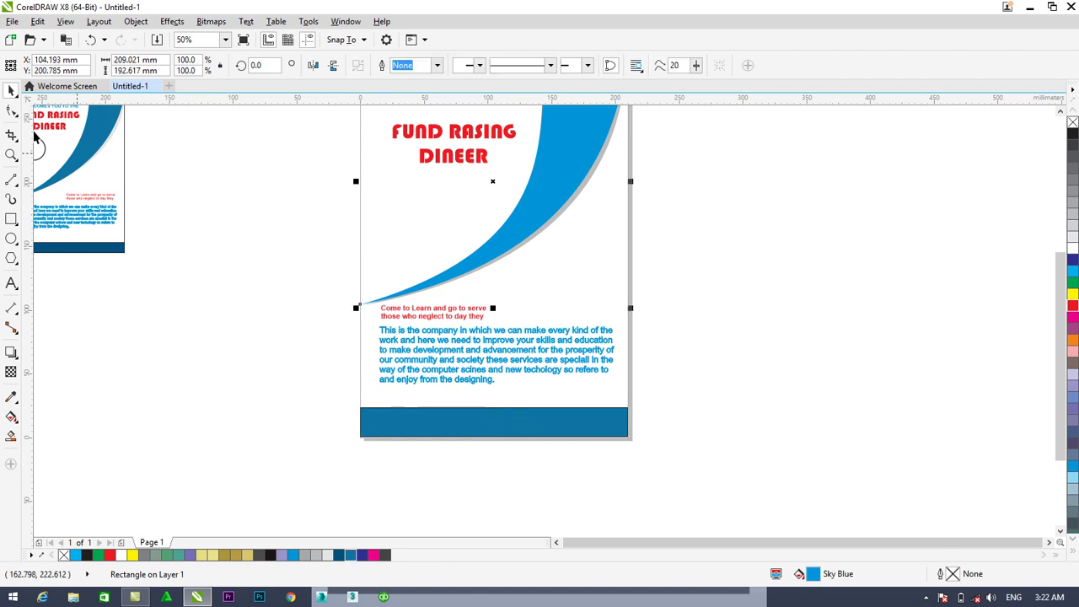
pyautogui.click(342, 556)
# - Remove the outline of the bottom band and nudge the band slightly down to meet the page edge
pyautogui.click(579, 427)
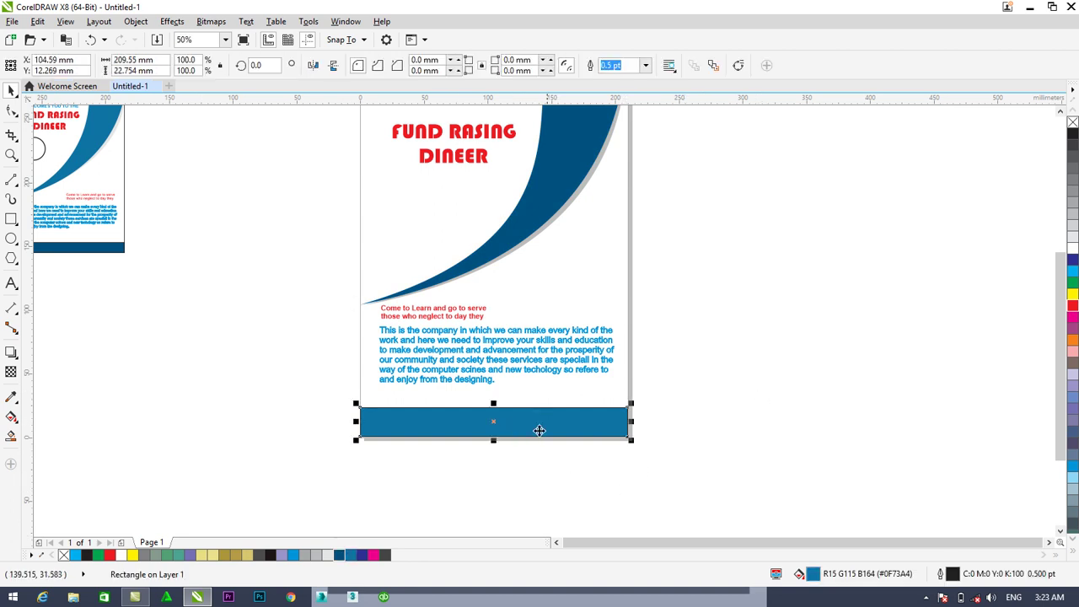
pyautogui.rightClick(1072, 124)
pyautogui.press('Down')
pyautogui.press('Down')
pyautogui.press('Down')
pyautogui.press('Down')
pyautogui.press('Down')
pyautogui.press('Down')
pyautogui.press('Down')
pyautogui.click(699, 450)
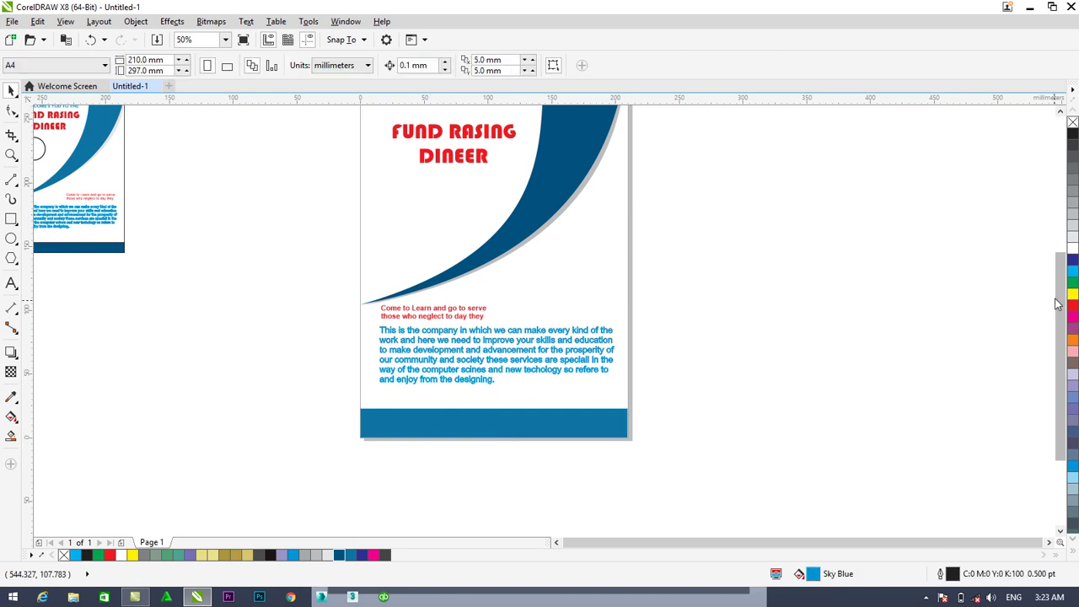
# - Move the red "FUND RASING DINEER" title up closer to the cyan heading, centred at about 75 mm, 234 mm
pyautogui.moveTo(1058, 303); pyautogui.dragTo(1052, 264)
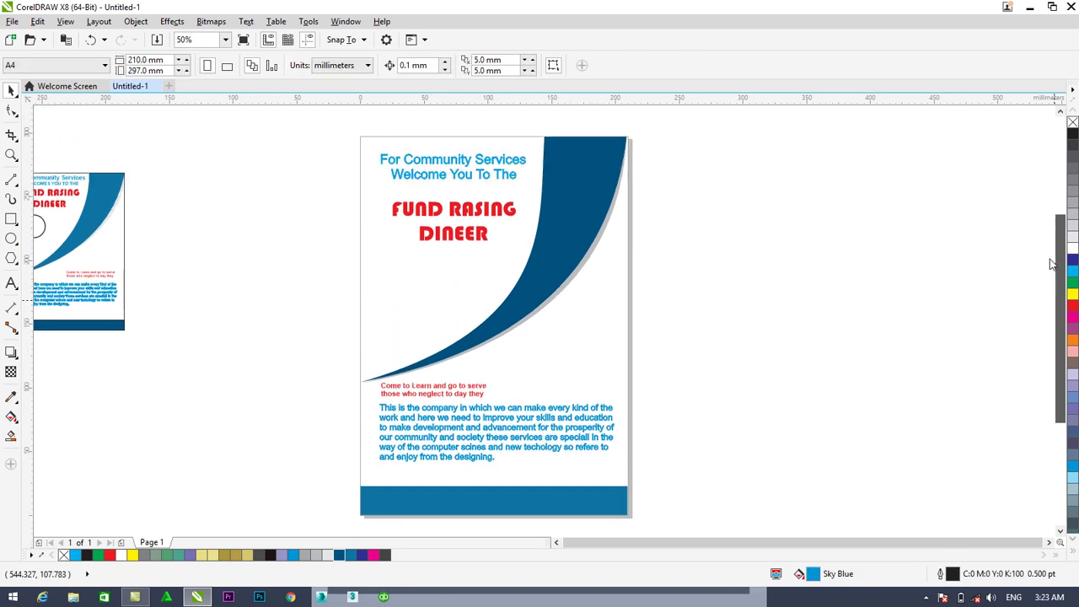
pyautogui.click(555, 541)
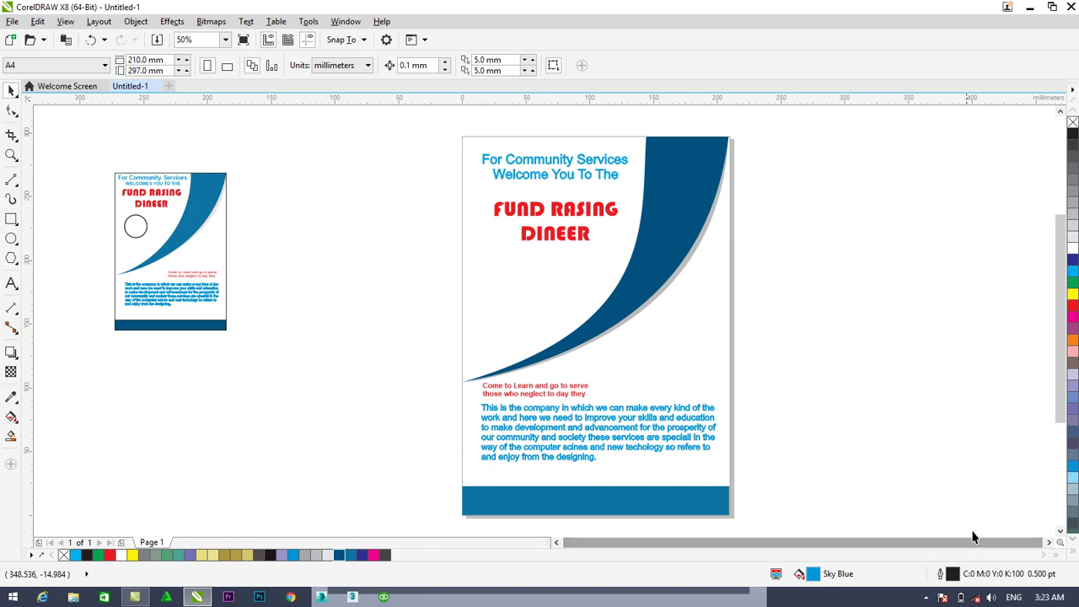
pyautogui.click(1047, 542)
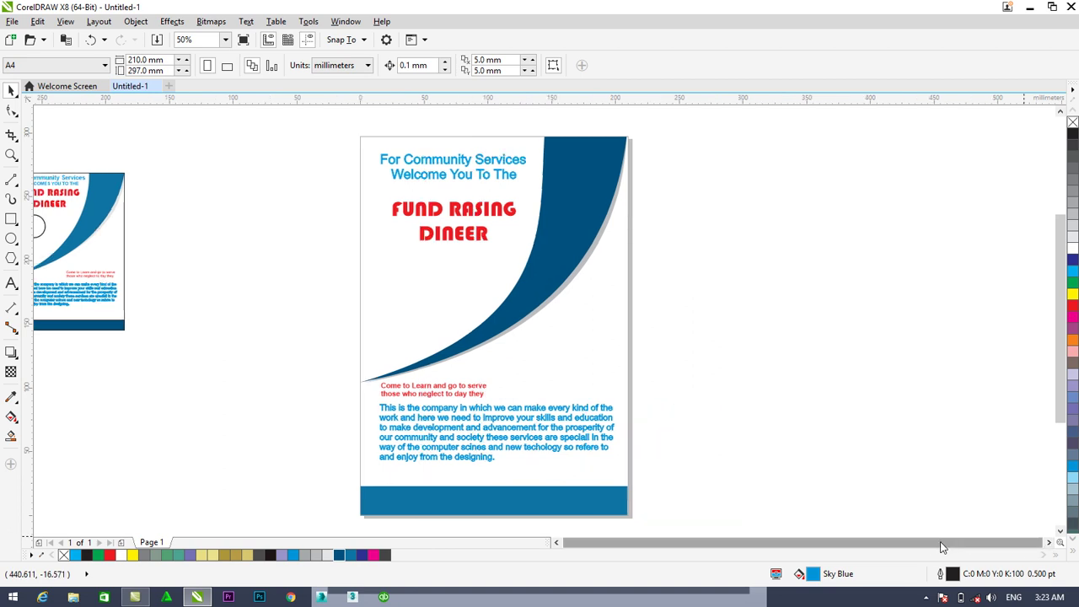
pyautogui.click(556, 543)
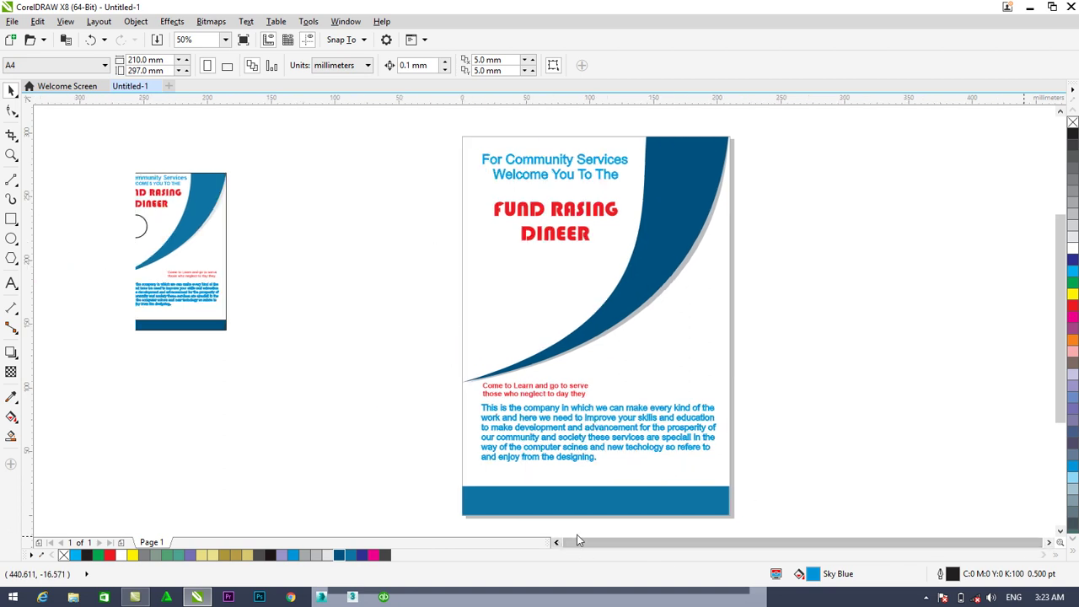
pyautogui.click(536, 218)
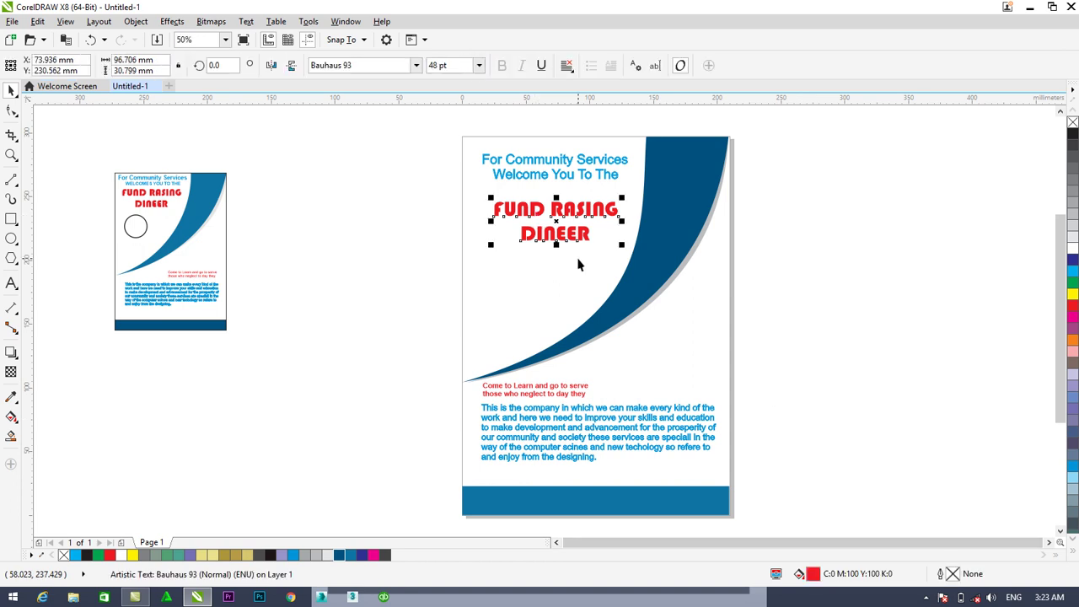
pyautogui.doubleClick(567, 223)
pyautogui.moveTo(567, 215); pyautogui.dragTo(568, 213)
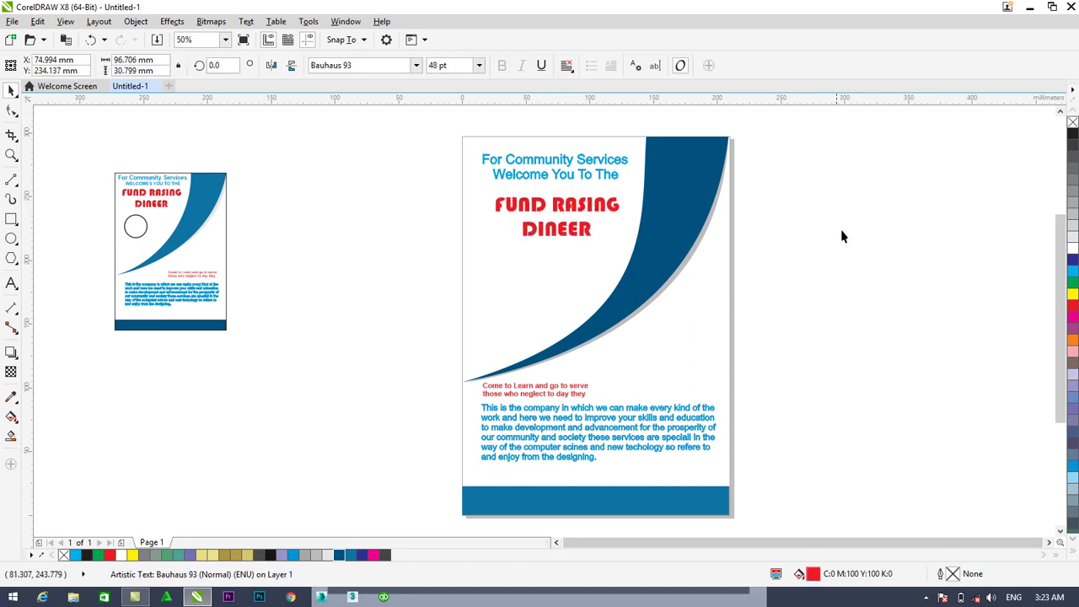
pyautogui.press('Escape')
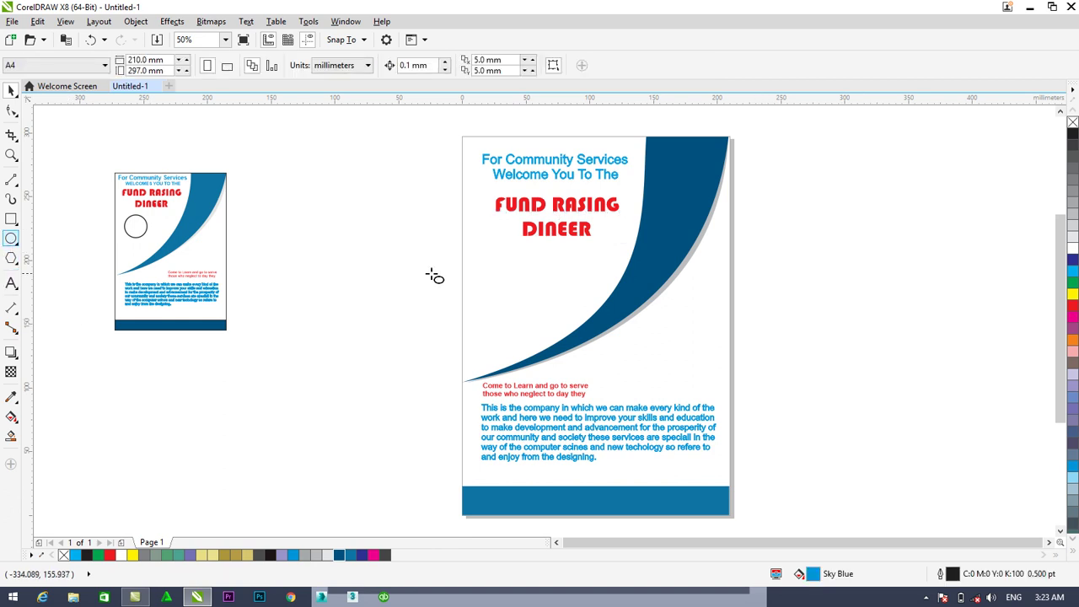
# - Draw a near-circular ellipse about 36.5 by 35.5 mm below the red title, near the page's left edge
pyautogui.moveTo(477, 243); pyautogui.dragTo(524, 287)
pyautogui.press('space')
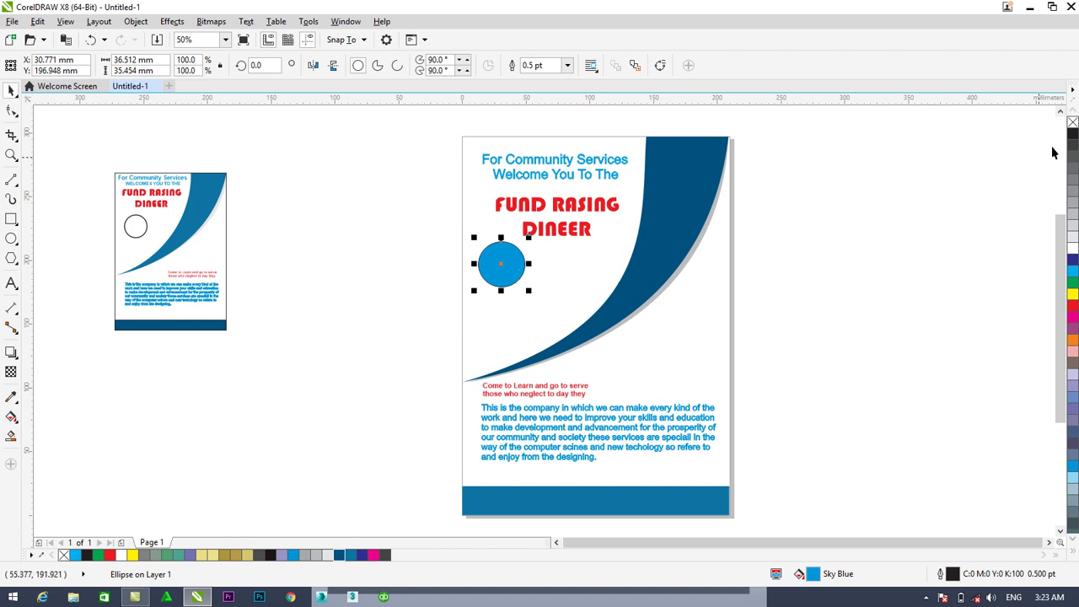
# - Try the circle without its outline, undo that, try it without its fill, and undo that too
pyautogui.rightClick(1073, 124)
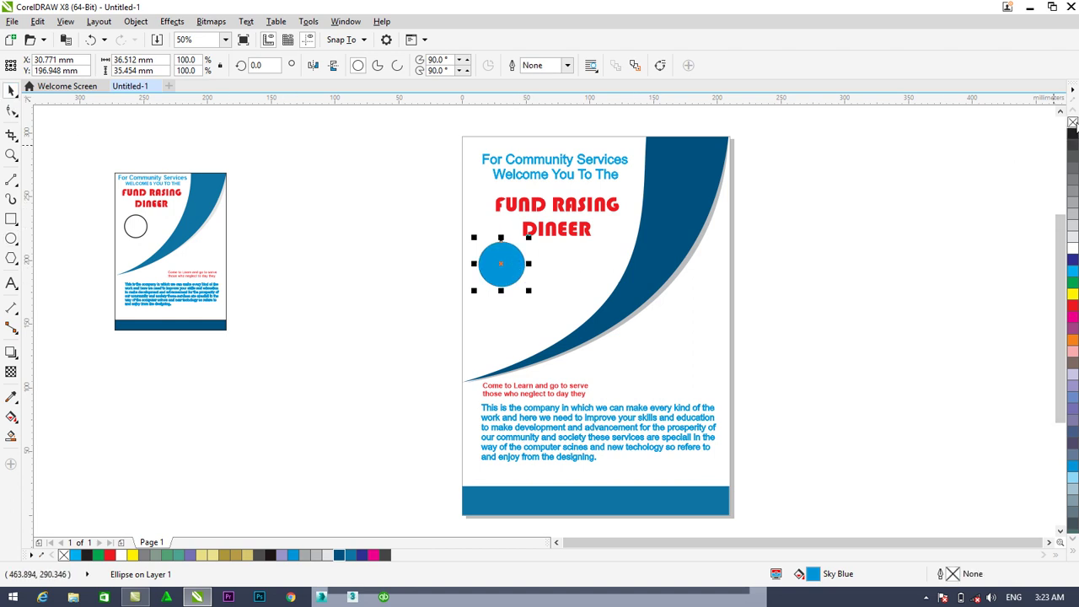
pyautogui.hotkey('ctrl', 'z')
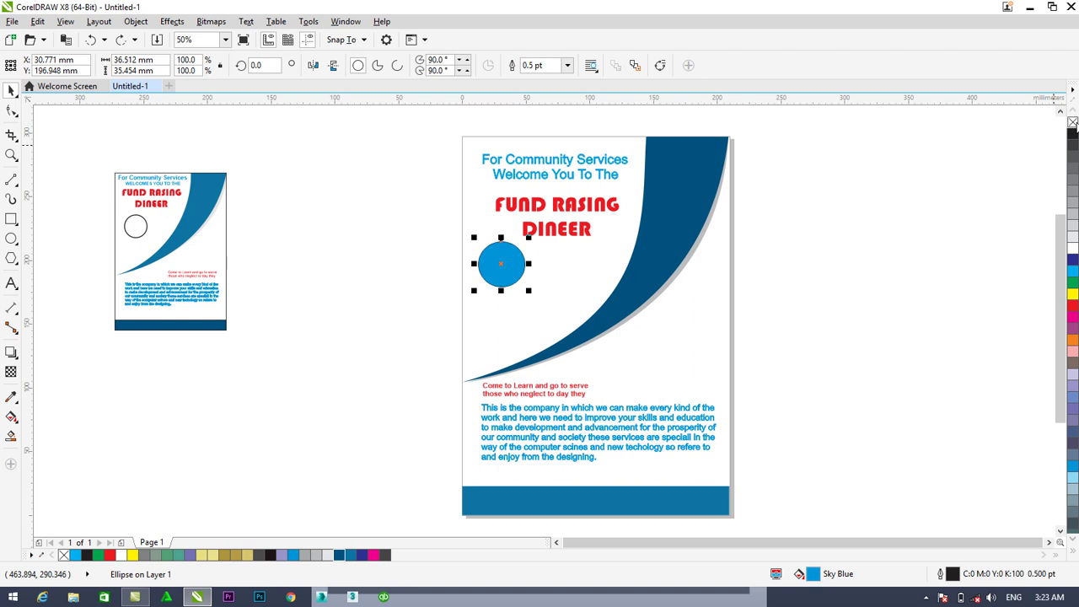
pyautogui.click(1073, 123)
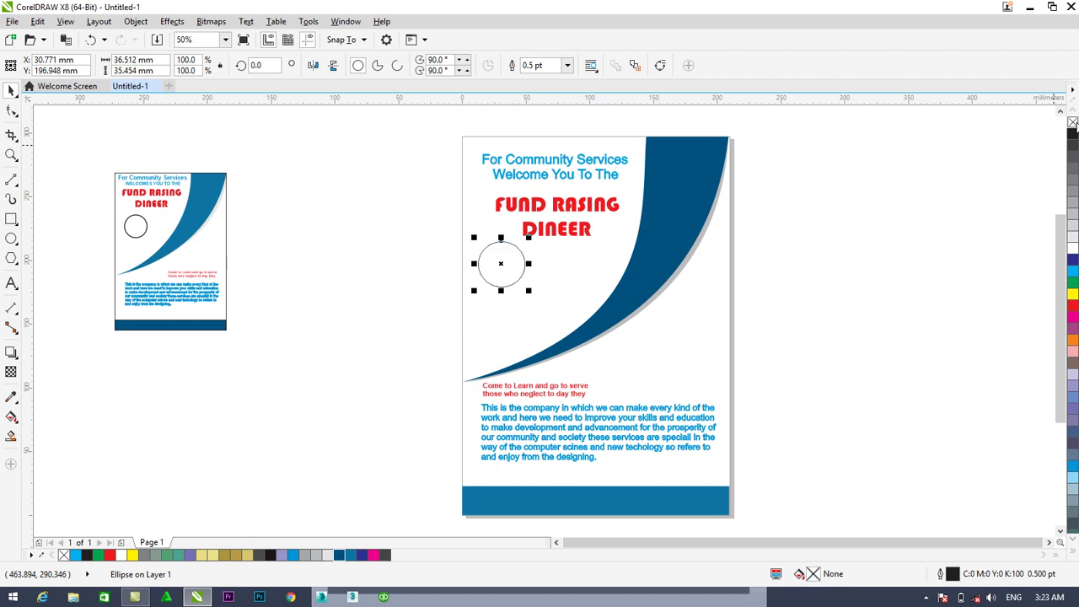
pyautogui.hotkey('ctrl', 'z')
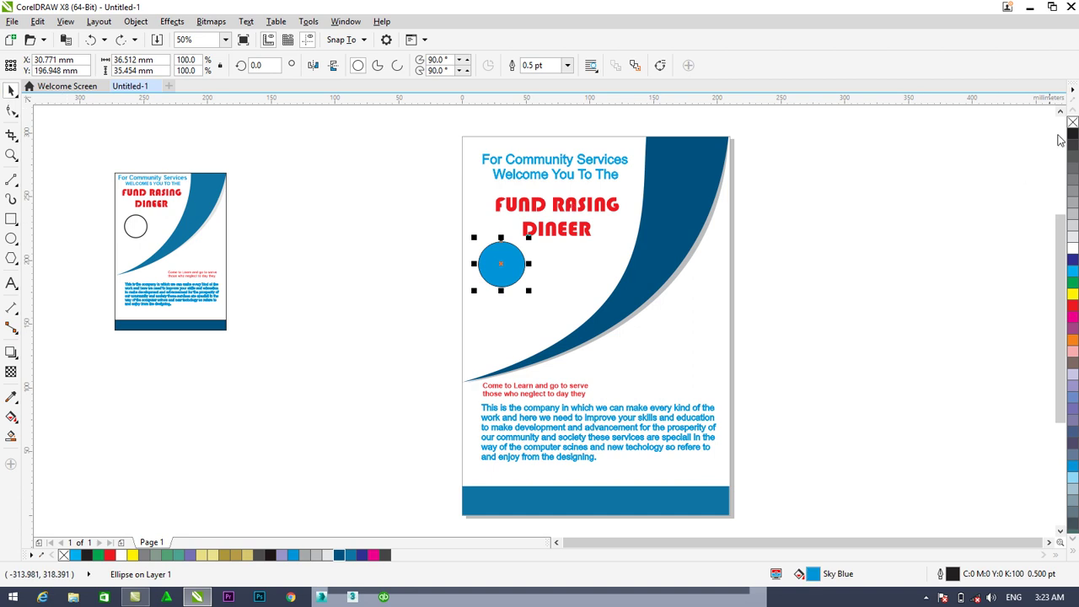
# - Remove the circle's outline while keeping its sky-blue fill, and reselect the circle
pyautogui.click(652, 379)
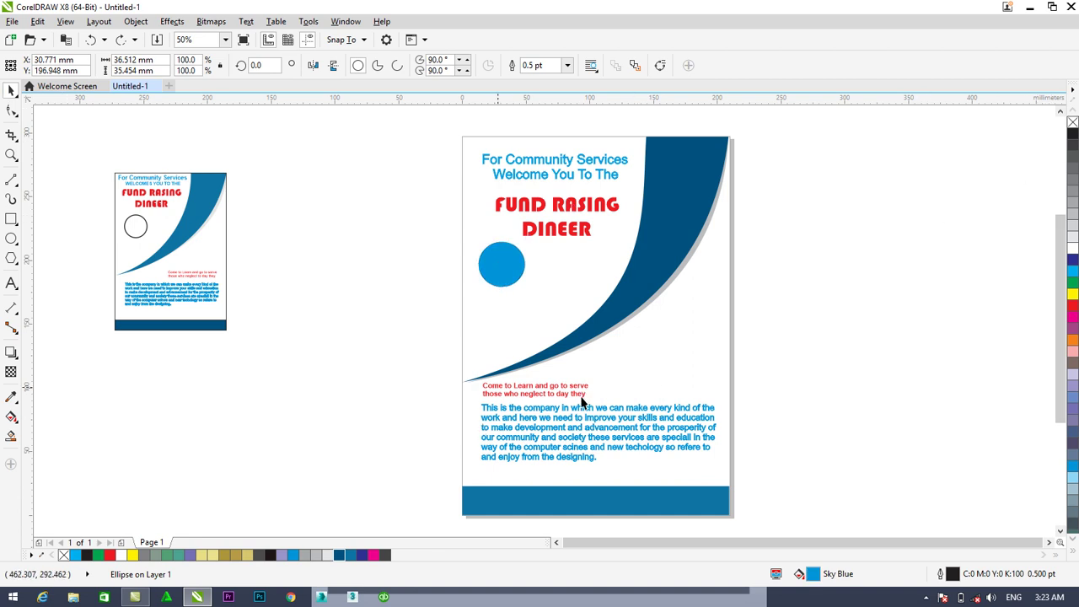
pyautogui.click(415, 326)
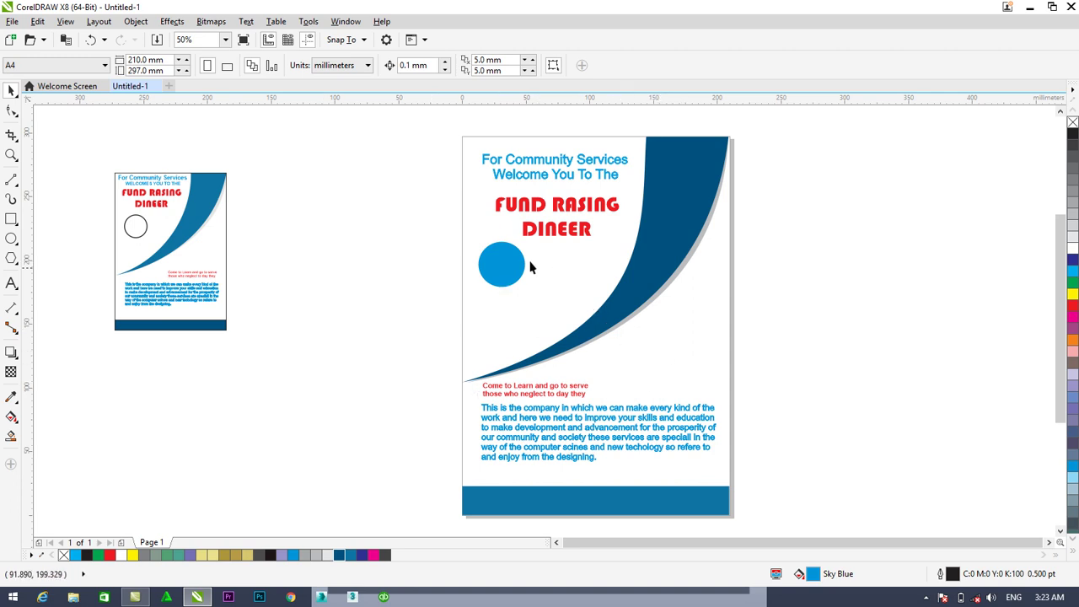
pyautogui.click(490, 276)
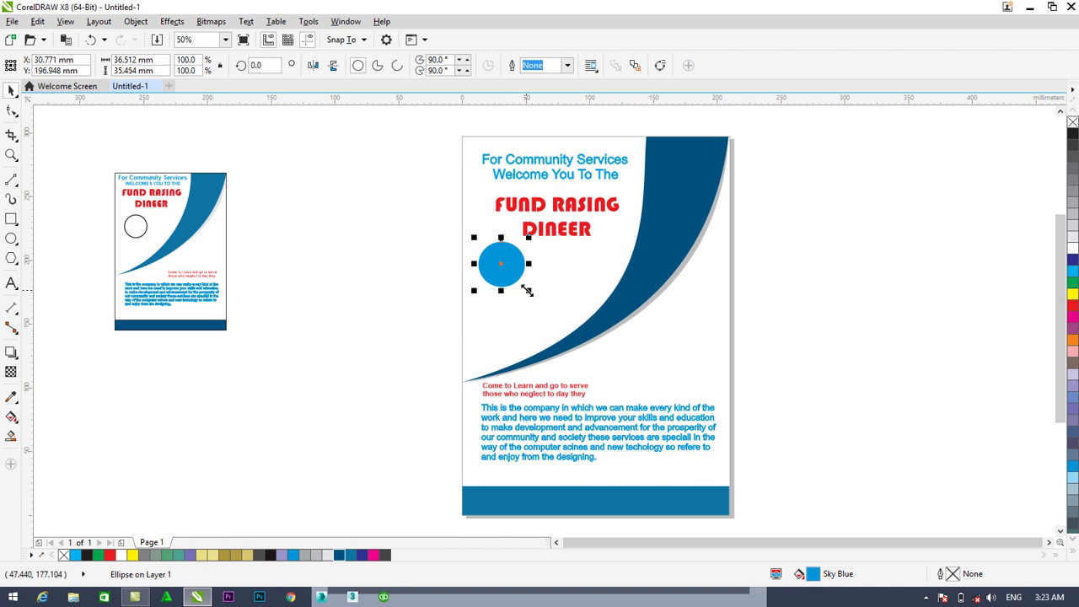
# - Move the sky-blue circle down to about 30 mm, 188 mm, and import image 2 between the sample and the page
pyautogui.moveTo(494, 271); pyautogui.dragTo(493, 283)
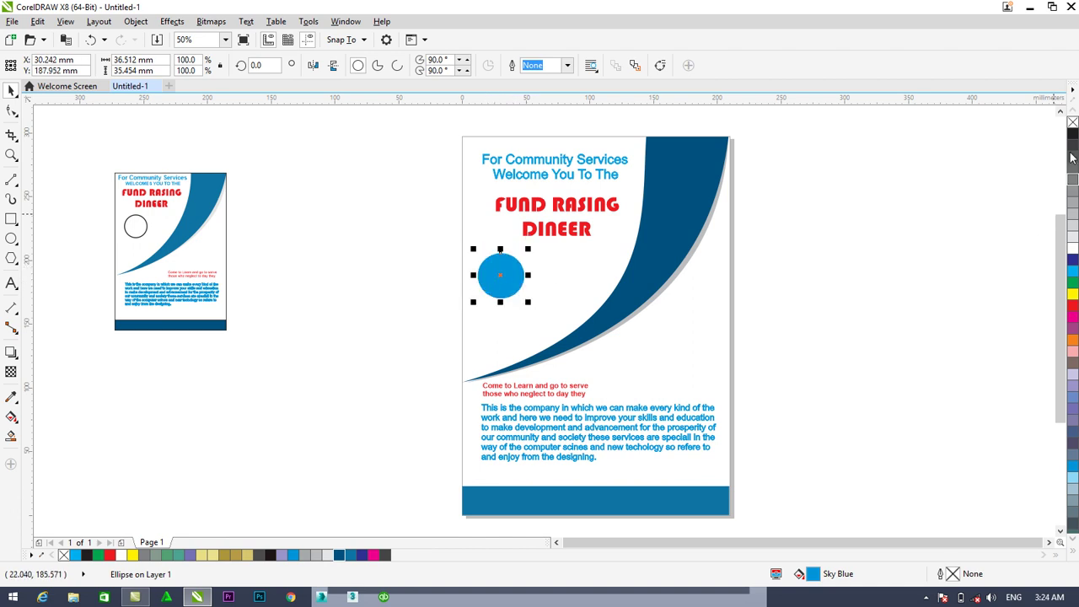
pyautogui.rightClick(267, 223)
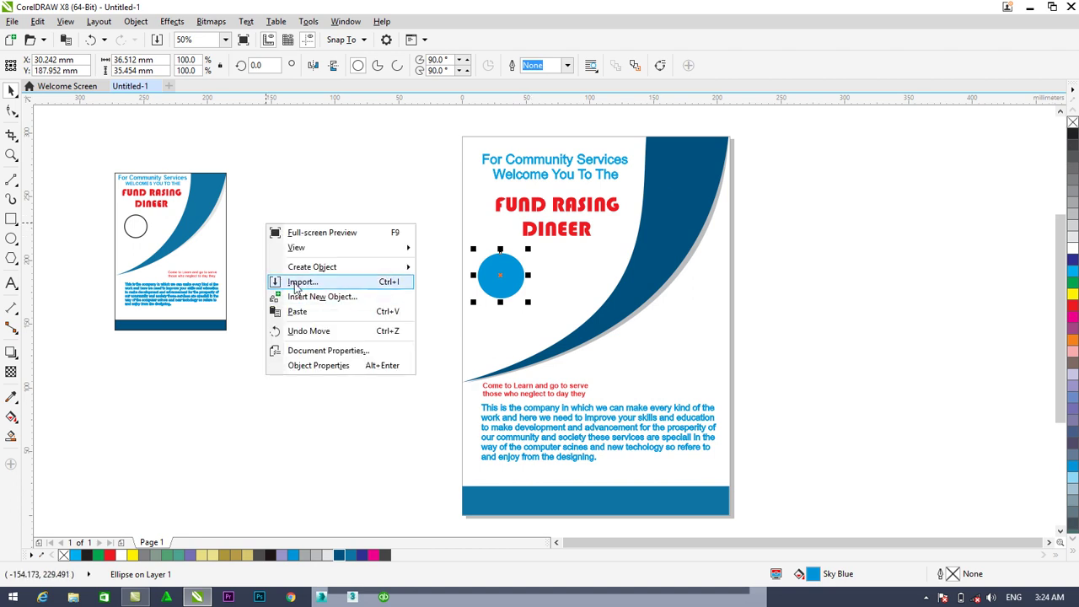
pyautogui.click(296, 297)
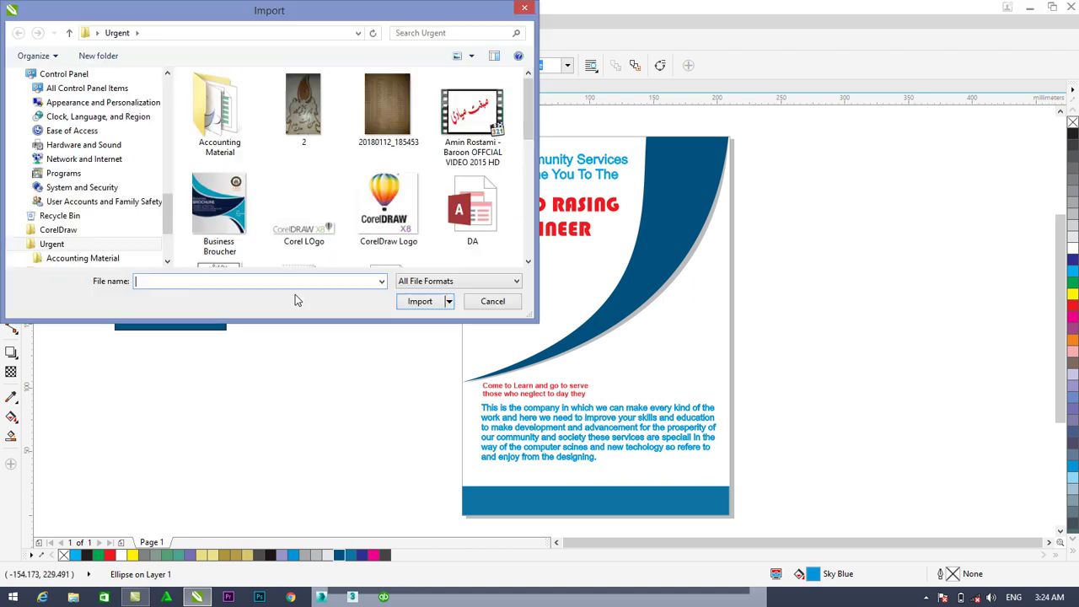
pyautogui.click(297, 120)
pyautogui.click(432, 303)
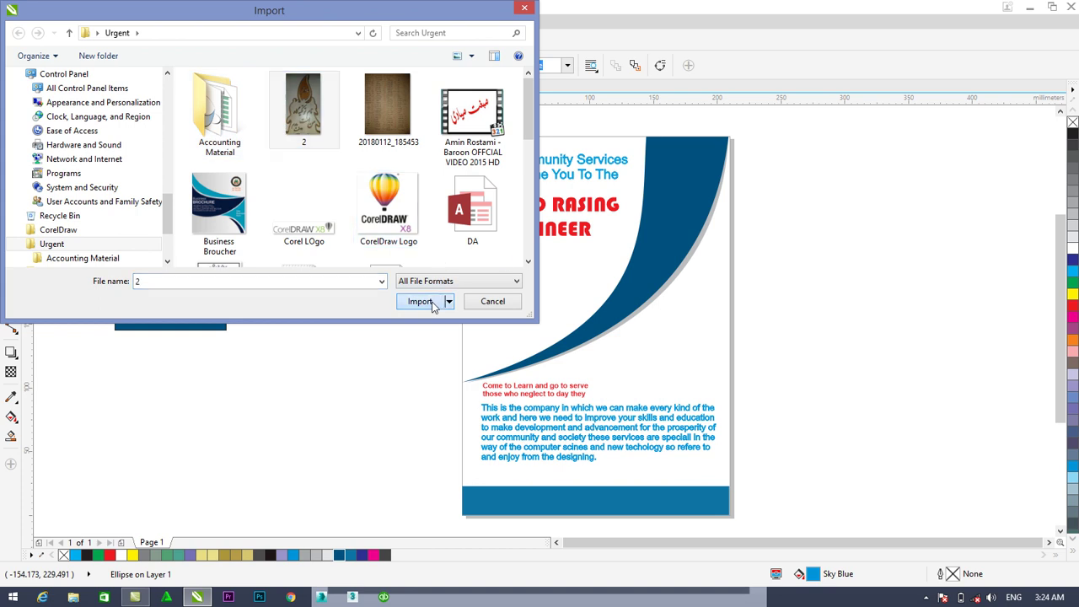
pyautogui.moveTo(269, 210); pyautogui.dragTo(337, 295)
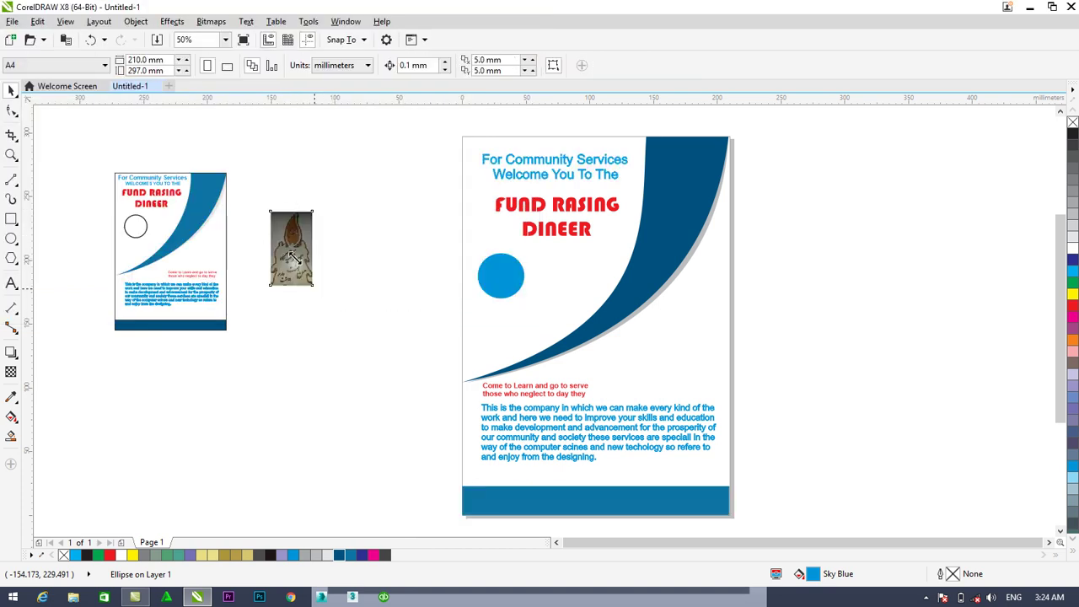
# - PowerClip the imported image inside the sky-blue circle
pyautogui.rightClick(293, 244)
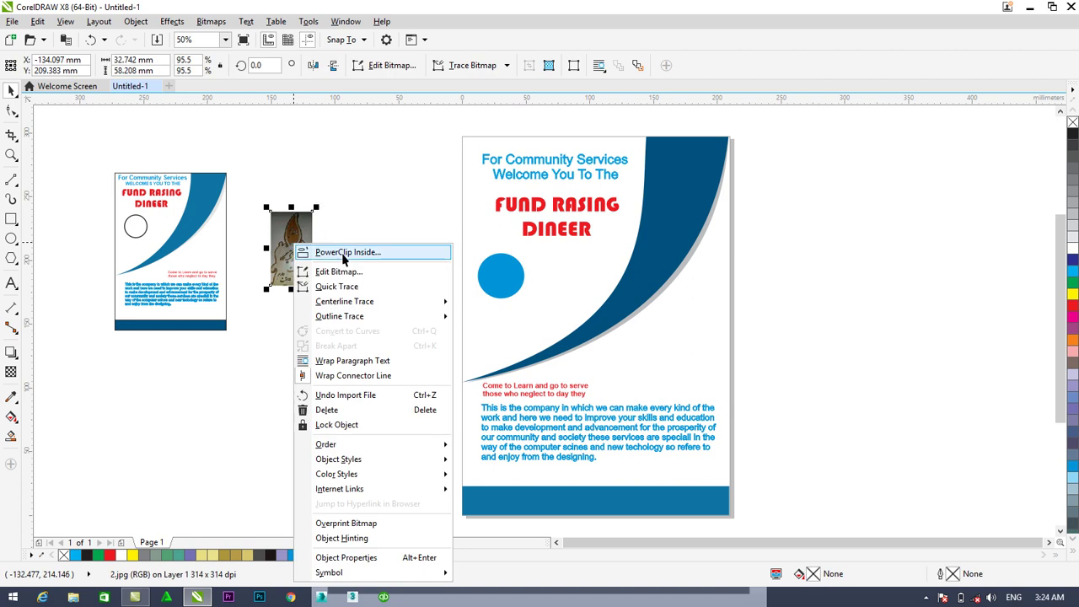
pyautogui.click(346, 253)
pyautogui.click(499, 272)
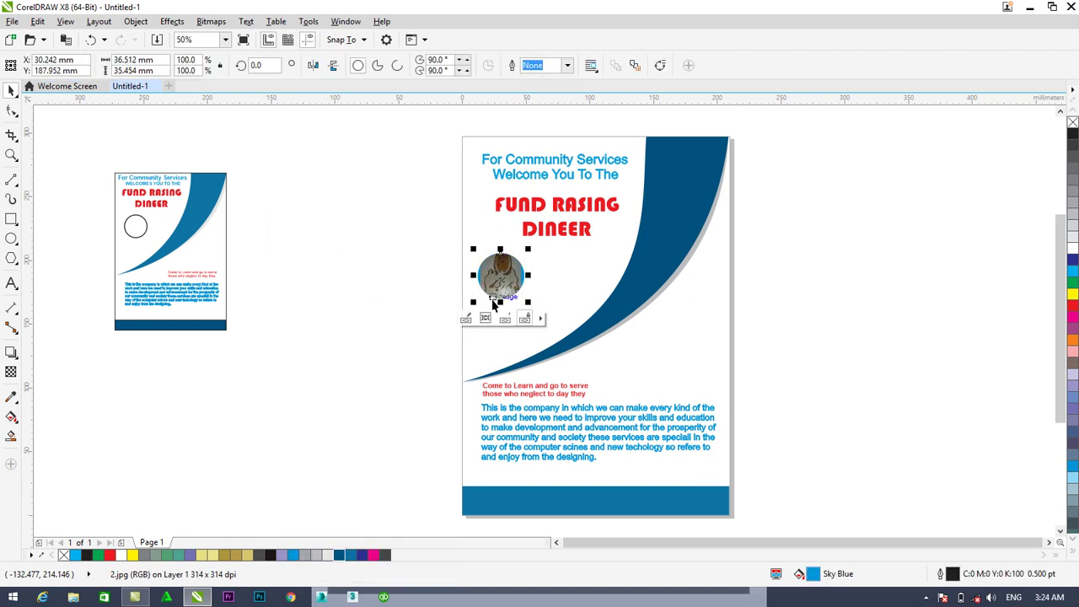
# - Edit the circle's PowerClip contents and widen the image on both sides to the circle's width, about 36.5 mm
pyautogui.scroll(2, 493, 305)
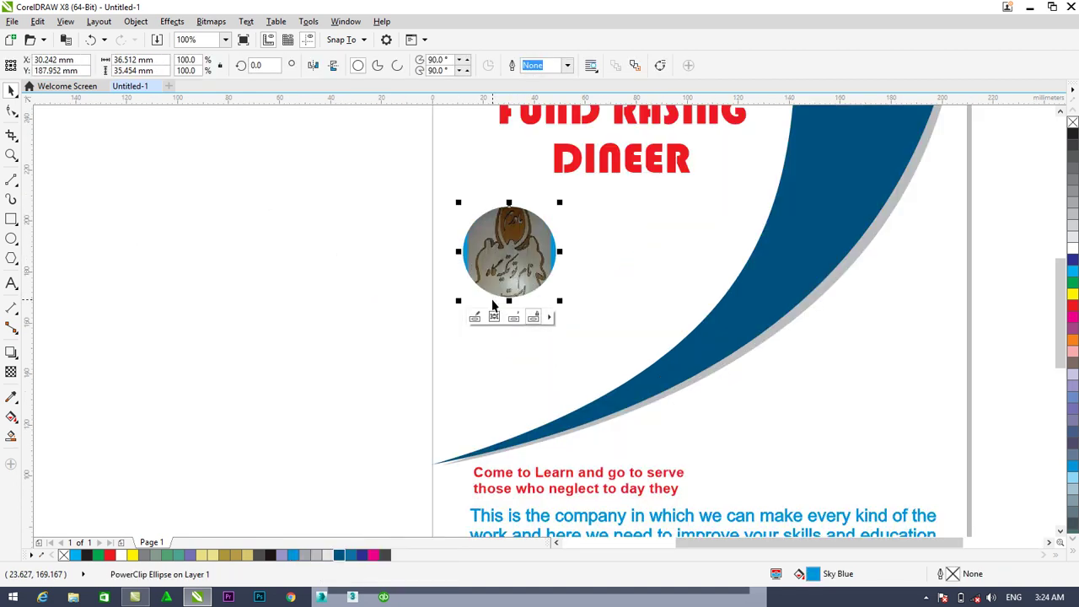
pyautogui.scroll(2, 493, 305)
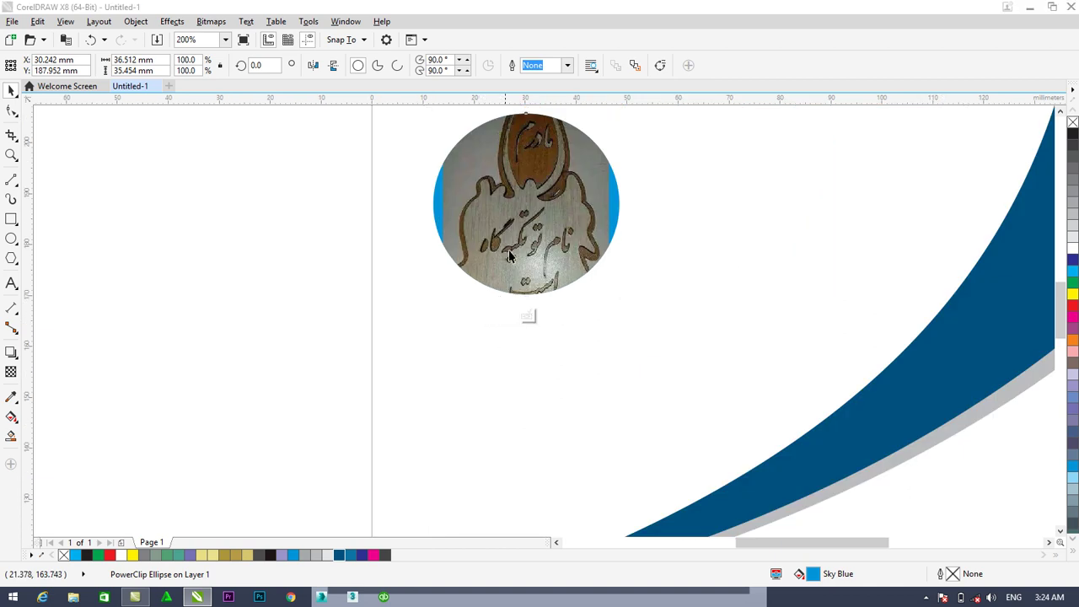
pyautogui.doubleClick(508, 253)
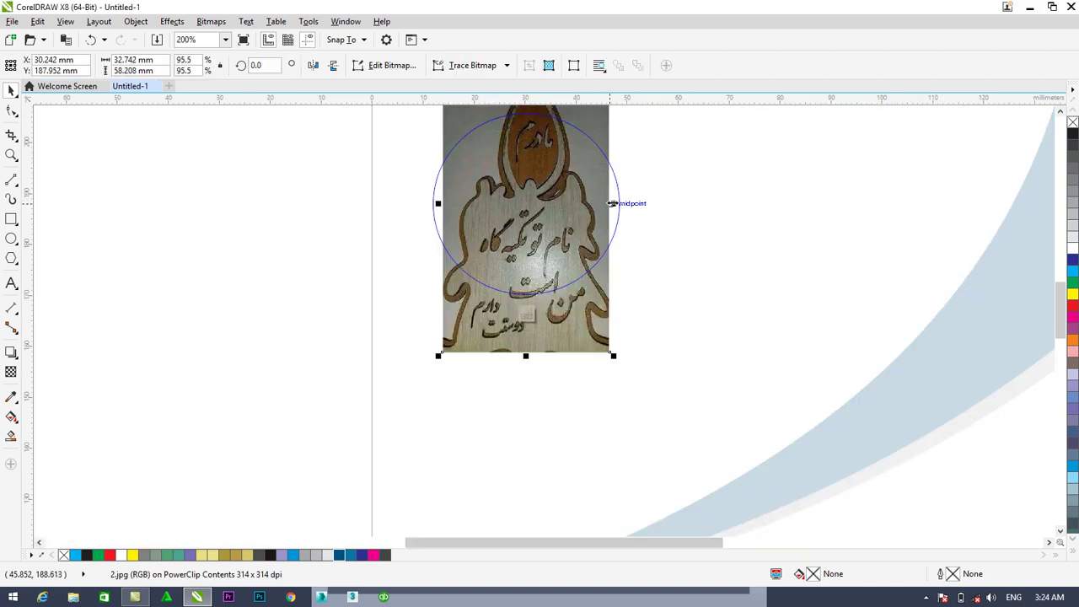
pyautogui.moveTo(612, 203); pyautogui.dragTo(622, 203)
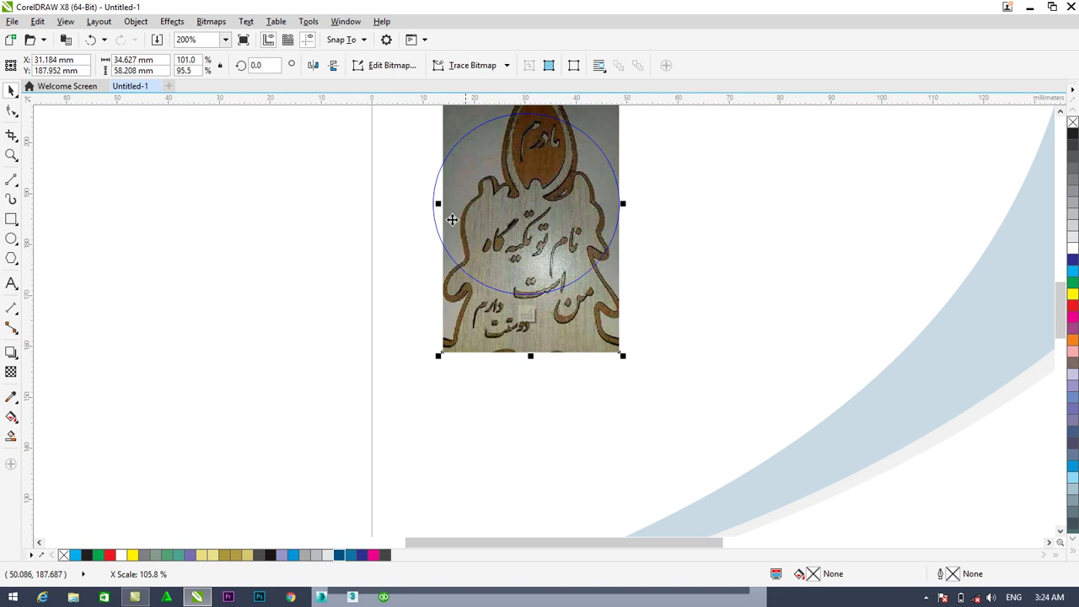
pyautogui.moveTo(437, 203); pyautogui.dragTo(429, 203)
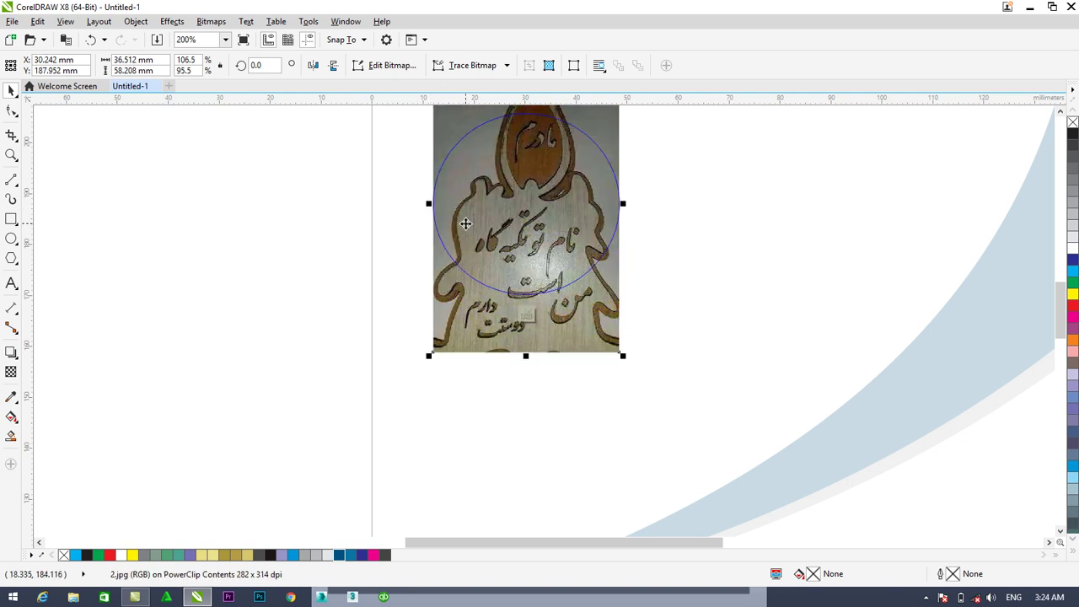
# - Reduce the clipped image's height to the circle's, about 35.5 mm, then finish editing the PowerClip and deselect it
pyautogui.scroll(-2, 466, 223)
pyautogui.moveTo(497, 147); pyautogui.dragTo(492, 169)
pyautogui.moveTo(498, 289)
pyautogui.mouseDown()
pyautogui.moveTo(494, 264)
pyautogui.moveTo(494, 283)
pyautogui.mouseUp()
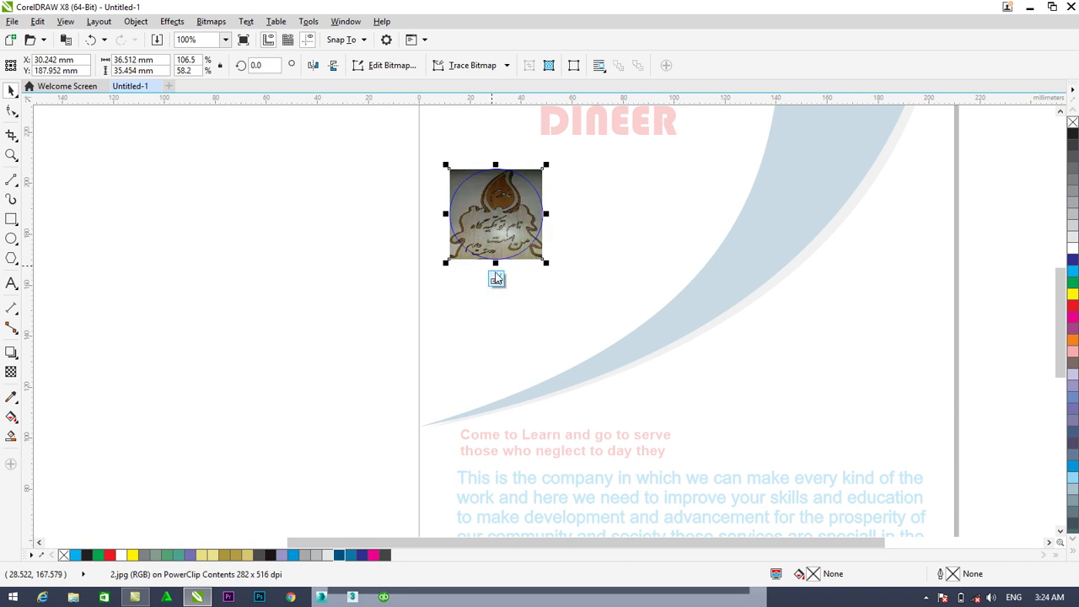
pyautogui.click(496, 279)
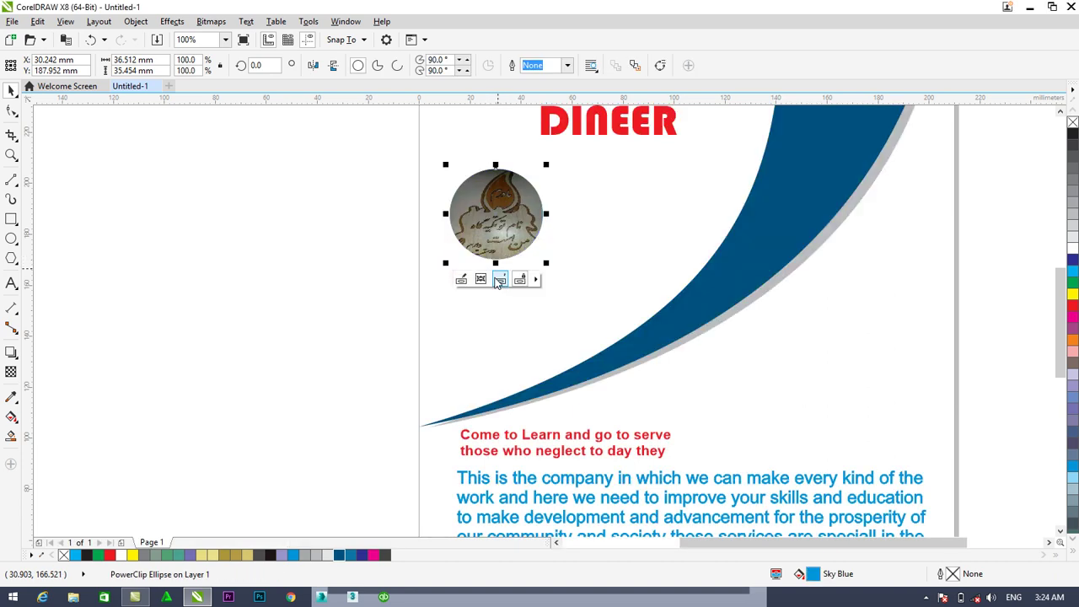
pyautogui.click(322, 272)
pyautogui.scroll(-3, 320, 277)
pyautogui.scroll(-1, 321, 271)
pyautogui.scroll(1, 321, 271)
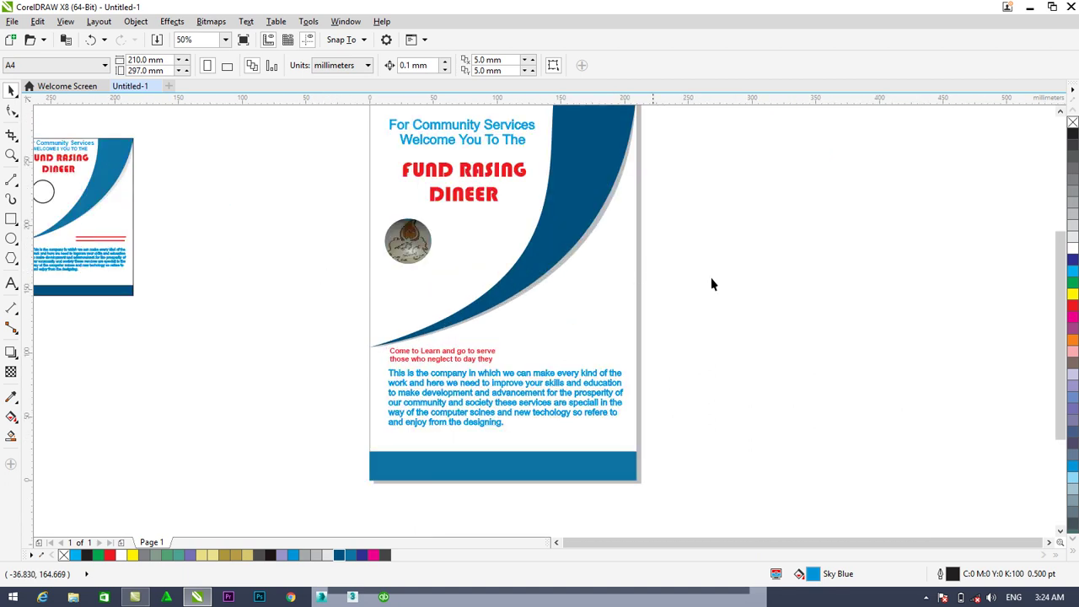
# - Delete the small sample flyer's border rectangle and move its grouped artwork to about -160 mm, 211 mm
pyautogui.moveTo(1053, 275); pyautogui.dragTo(1051, 252)
pyautogui.moveTo(138, 160); pyautogui.dragTo(60, 335)
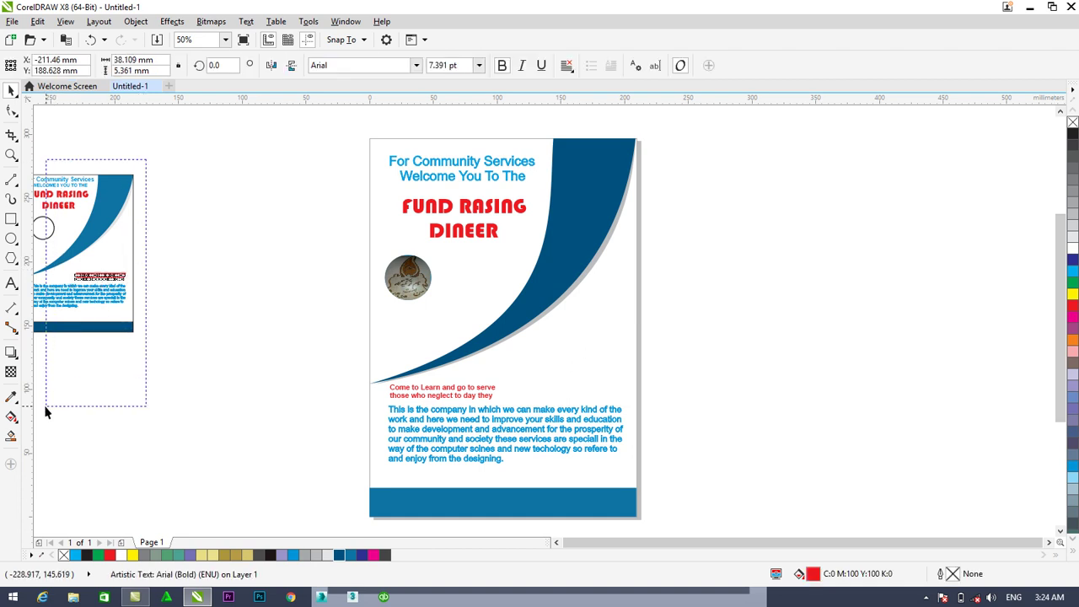
pyautogui.click(100, 211)
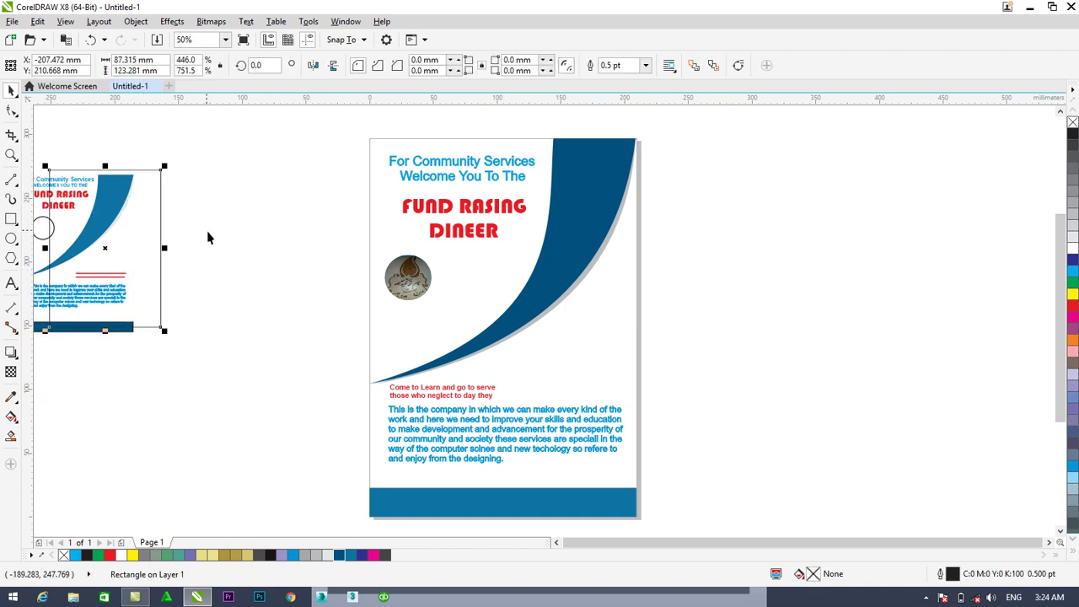
pyautogui.click(163, 328)
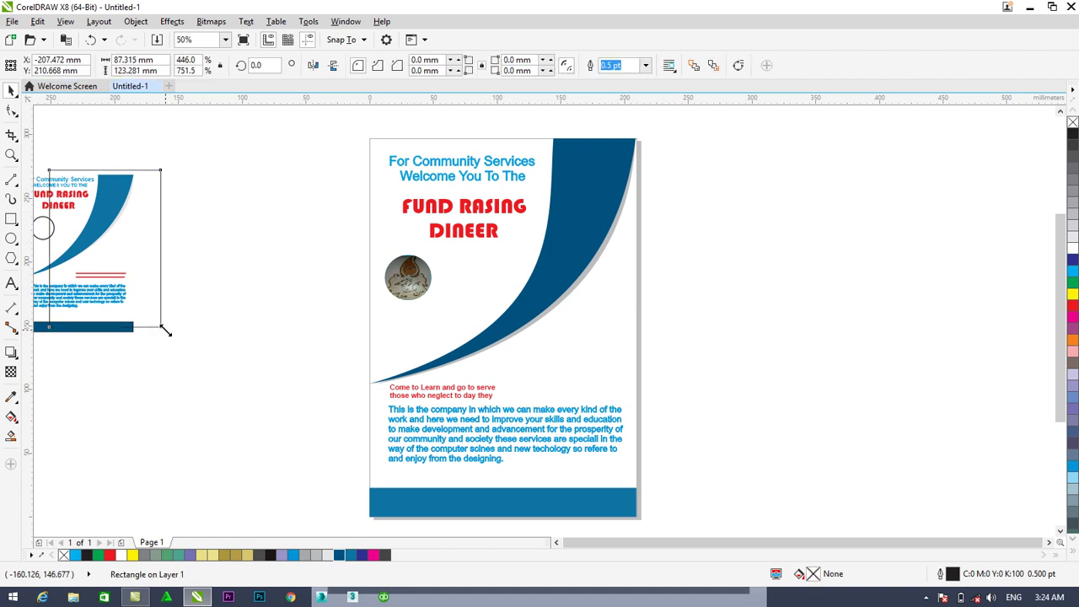
pyautogui.click(127, 293)
pyautogui.click(114, 210)
pyautogui.moveTo(113, 210); pyautogui.dragTo(192, 247)
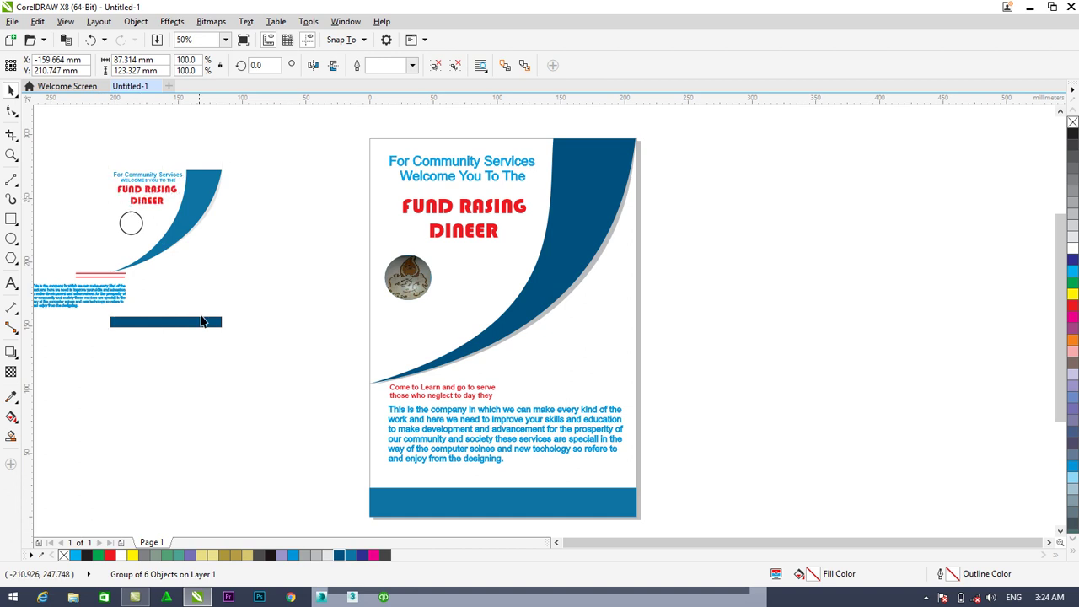
pyautogui.click(195, 406)
# - Lower the top edge of the page's bottom blue band so it is about 16.3 mm high
pyautogui.click(469, 496)
pyautogui.moveTo(501, 491); pyautogui.dragTo(501, 489)
pyautogui.scroll(1, 506, 501)
pyautogui.scroll(1, 559, 464)
pyautogui.moveTo(633, 402); pyautogui.dragTo(639, 426)
pyautogui.scroll(-1, 638, 427)
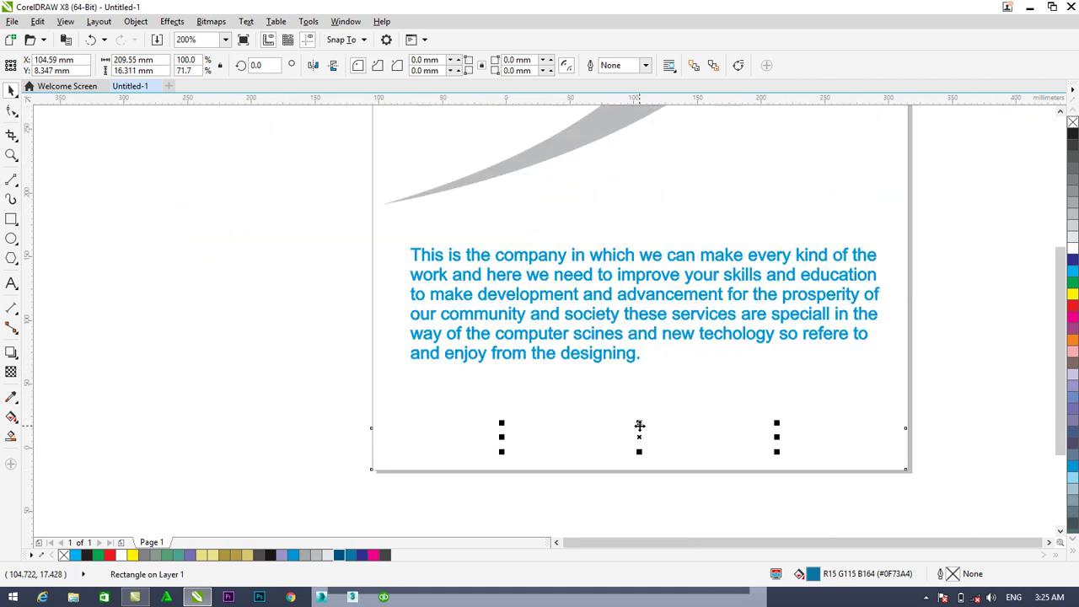
pyautogui.scroll(-1, 638, 426)
pyautogui.click(1045, 525)
pyautogui.hscroll(2, 1043, 522)
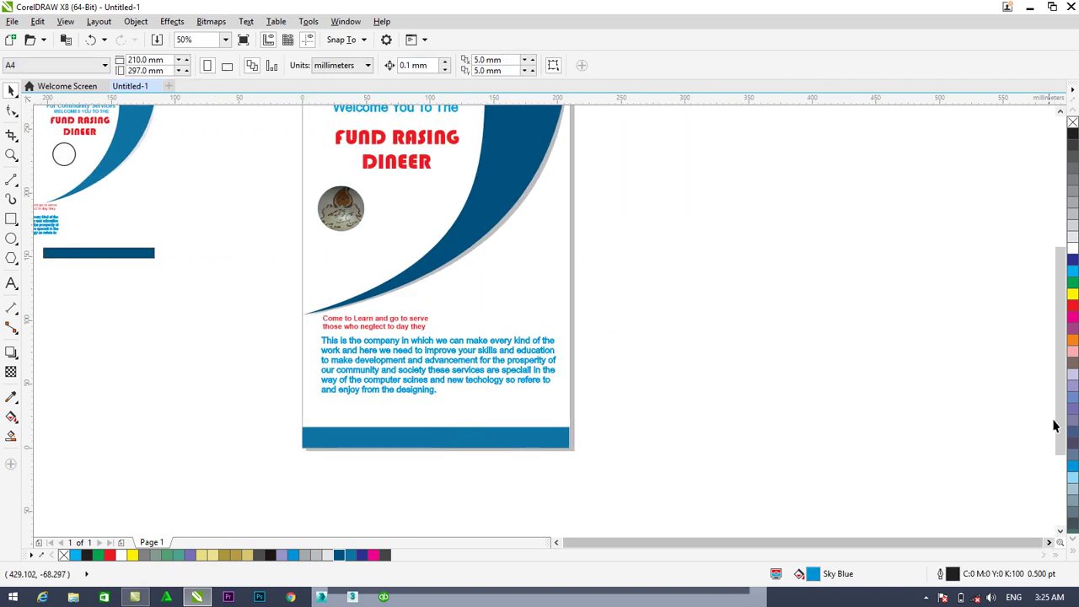
# - Draw a sky-blue rectangle about 209.4 by 297.7 mm covering the whole flyer page
pyautogui.scroll(2, 1047, 431)
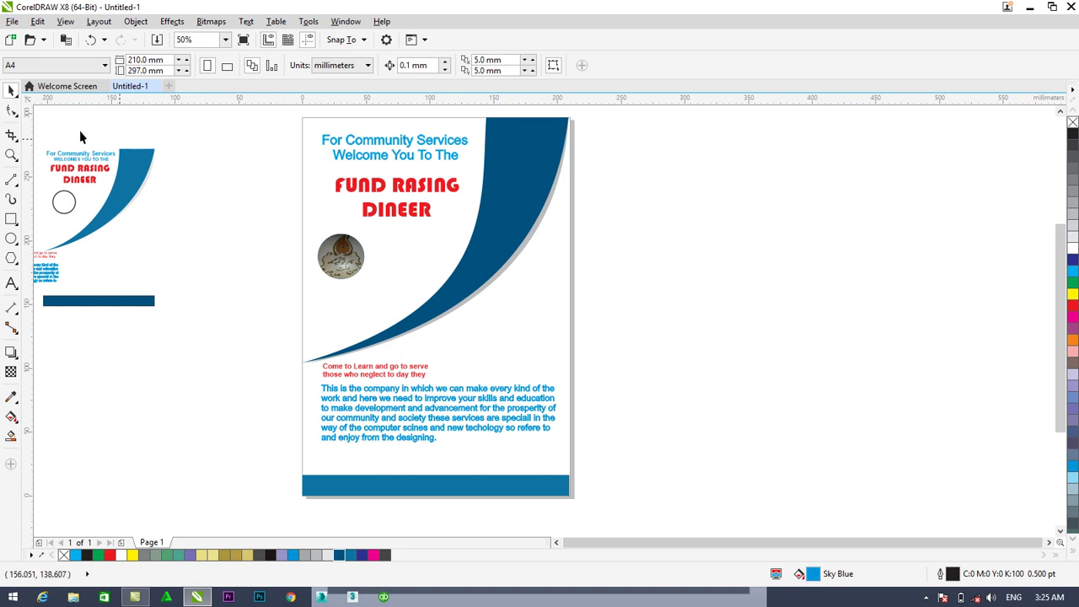
pyautogui.click(11, 219)
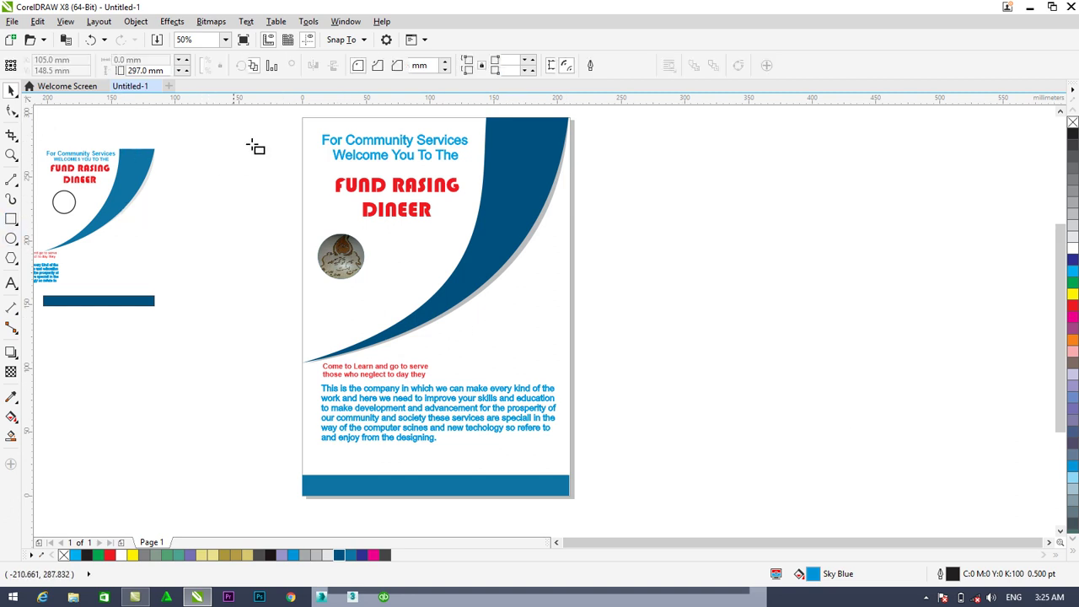
pyautogui.moveTo(302, 117); pyautogui.dragTo(571, 496)
pyautogui.click(14, 91)
# - Align the covering rectangle's top edge with the page edge, making it about 296.8 mm high
pyautogui.scroll(1, 435, 114)
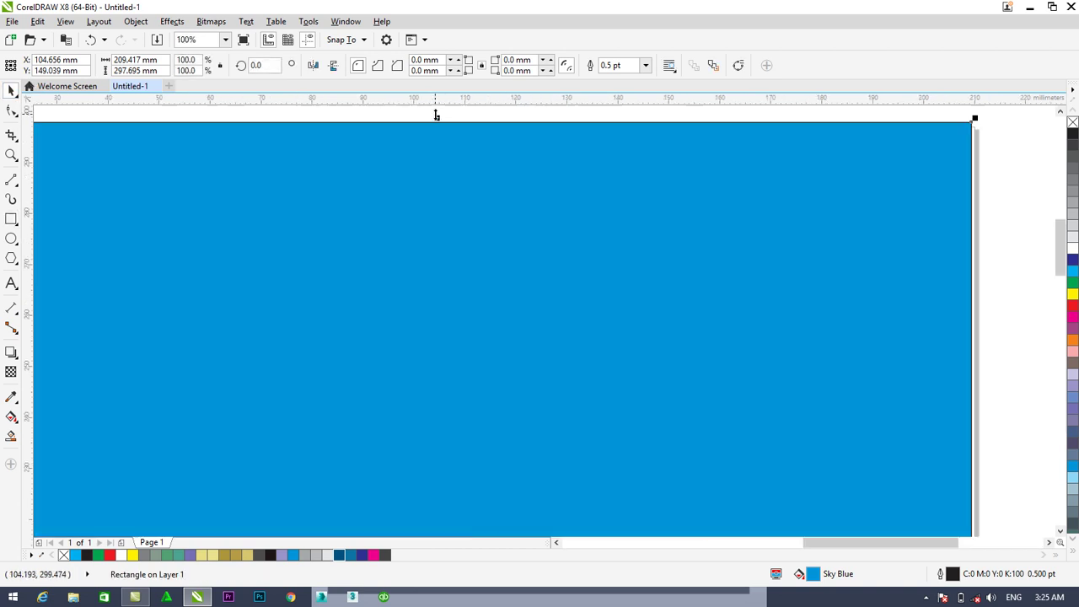
pyautogui.moveTo(436, 120); pyautogui.dragTo(436, 129)
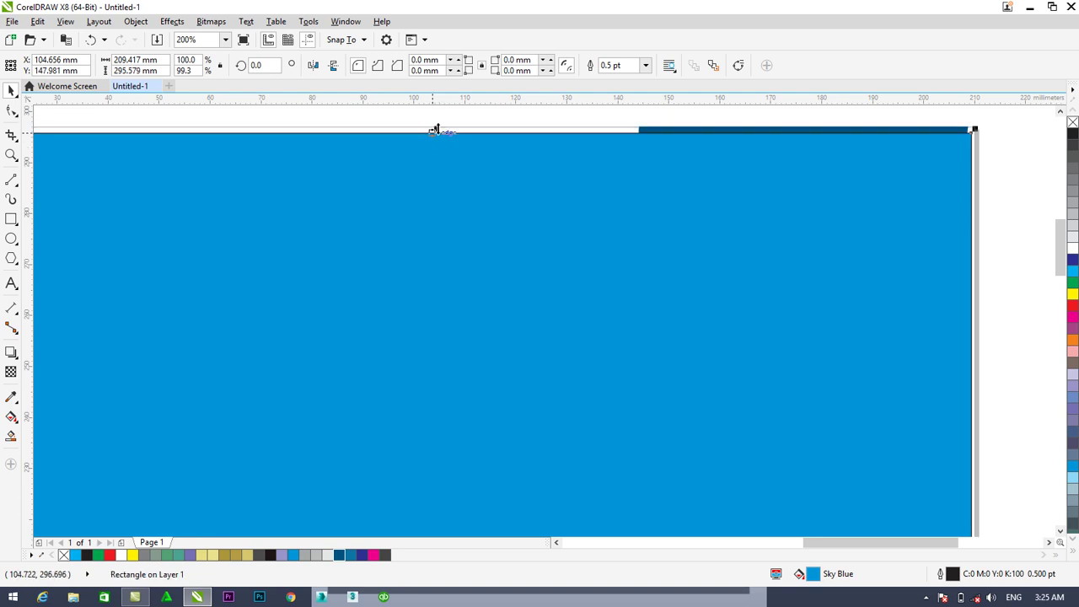
pyautogui.scroll(1, 435, 129)
pyautogui.moveTo(437, 136); pyautogui.dragTo(453, 124)
pyautogui.scroll(-2, 453, 122)
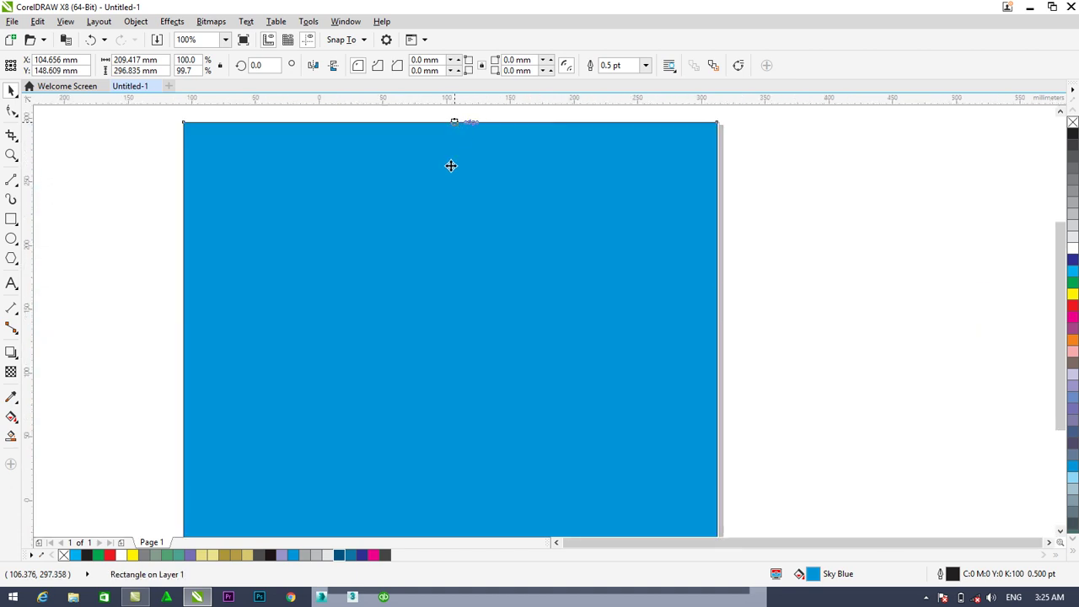
pyautogui.scroll(-2, 428, 194)
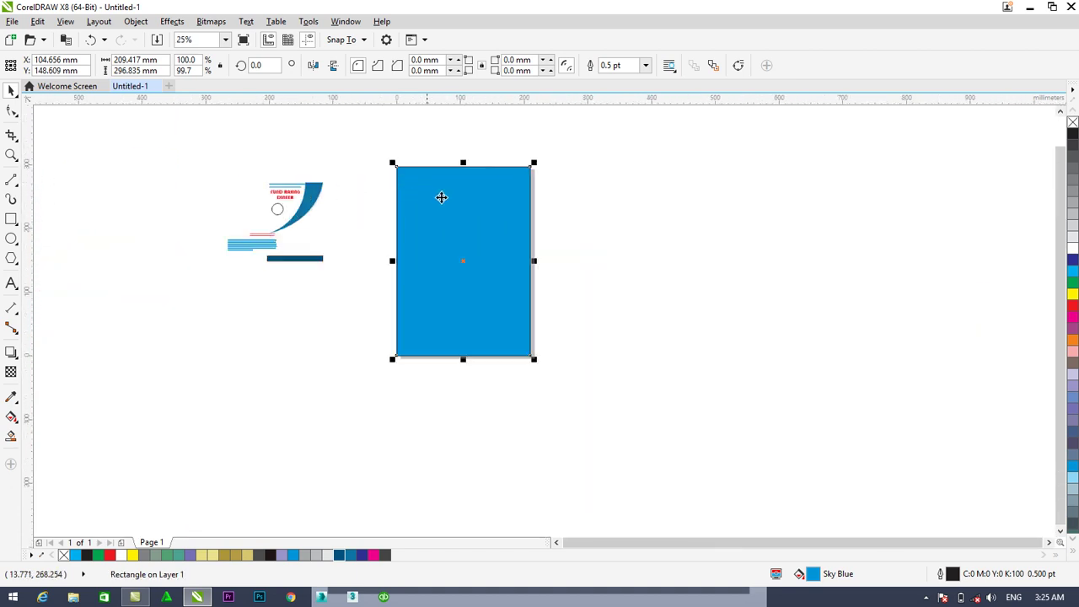
# - Send the page-sized rectangle to the back of the page
pyautogui.rightClick(460, 209)
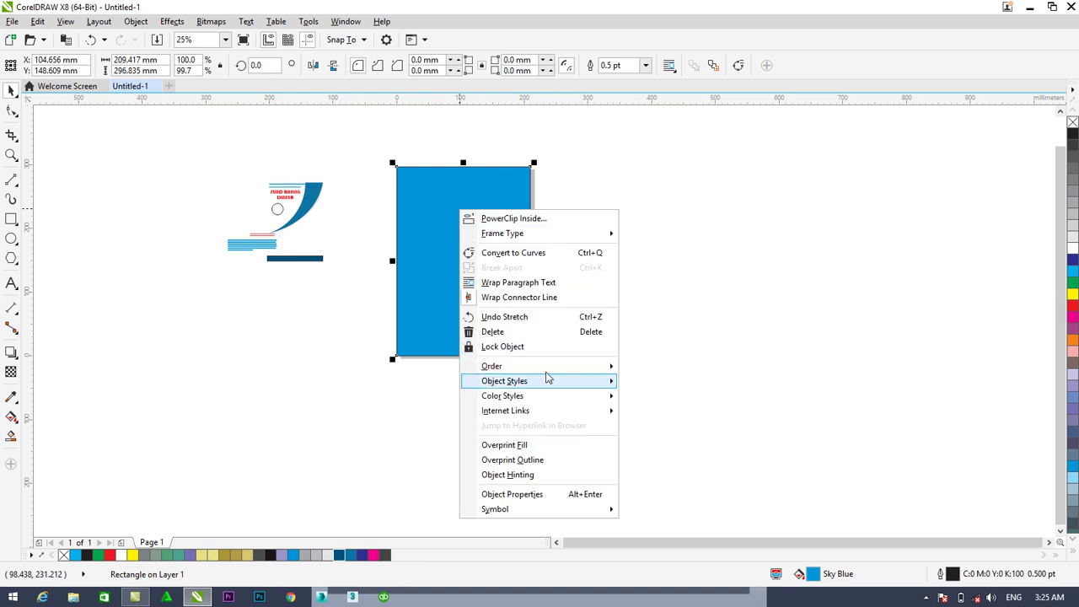
pyautogui.moveTo(552, 373)
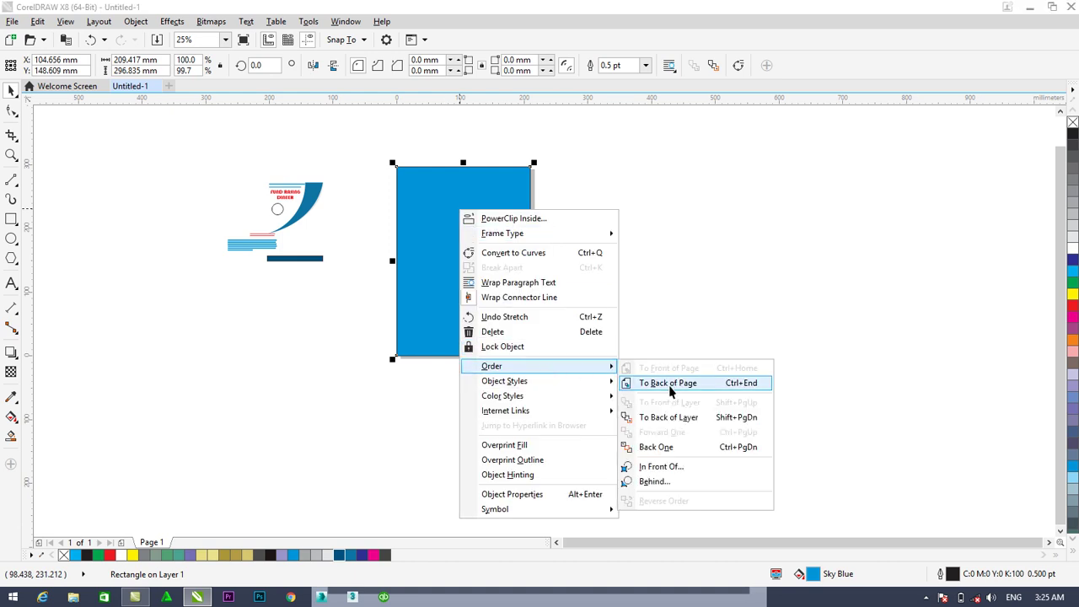
pyautogui.click(671, 386)
# - Try a series of palette fills on the page-sized background rectangle, including red, magenta, lavender, purple, slate and sky blue
pyautogui.click(513, 299)
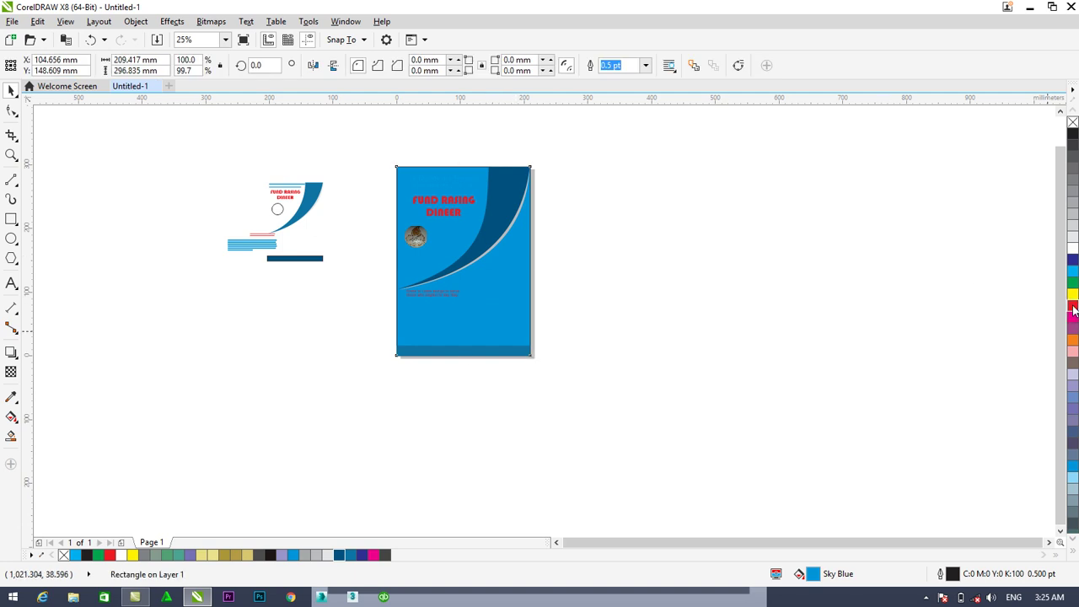
pyautogui.click(1072, 306)
pyautogui.click(1071, 317)
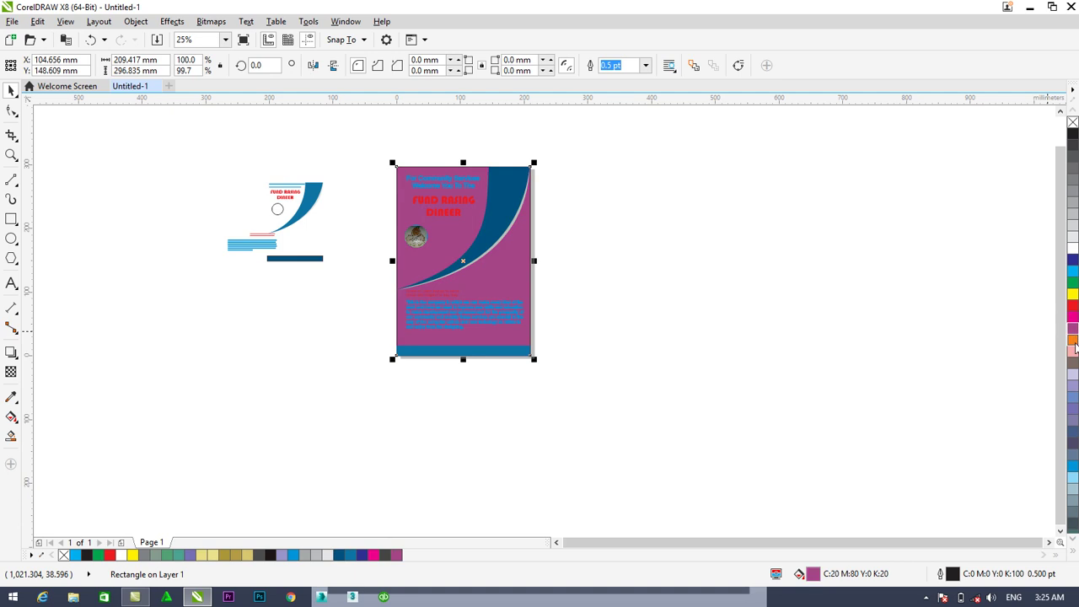
pyautogui.click(1072, 374)
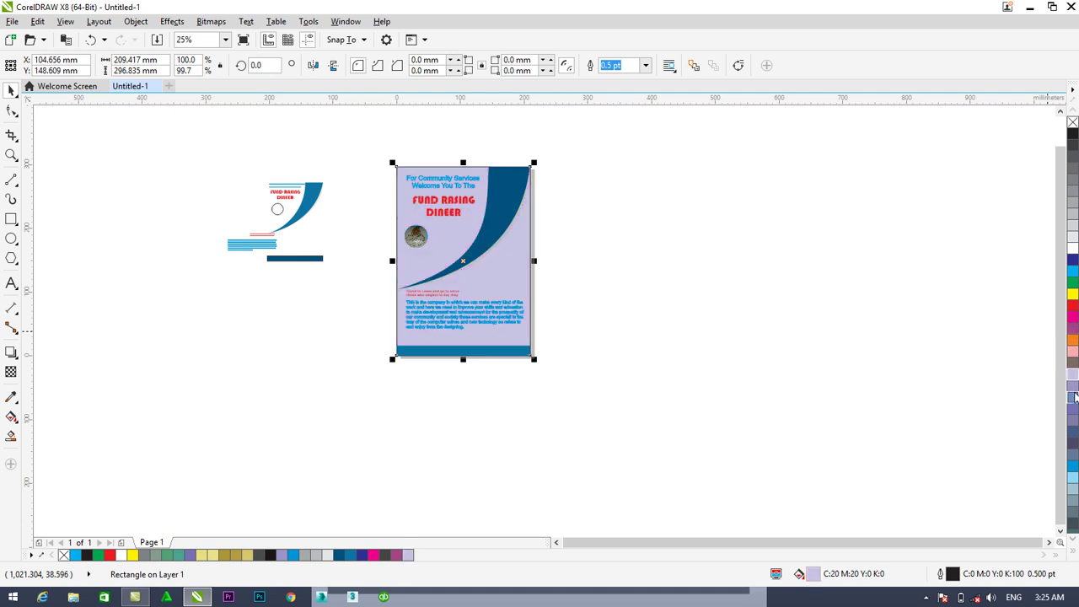
pyautogui.click(1072, 401)
pyautogui.click(1073, 410)
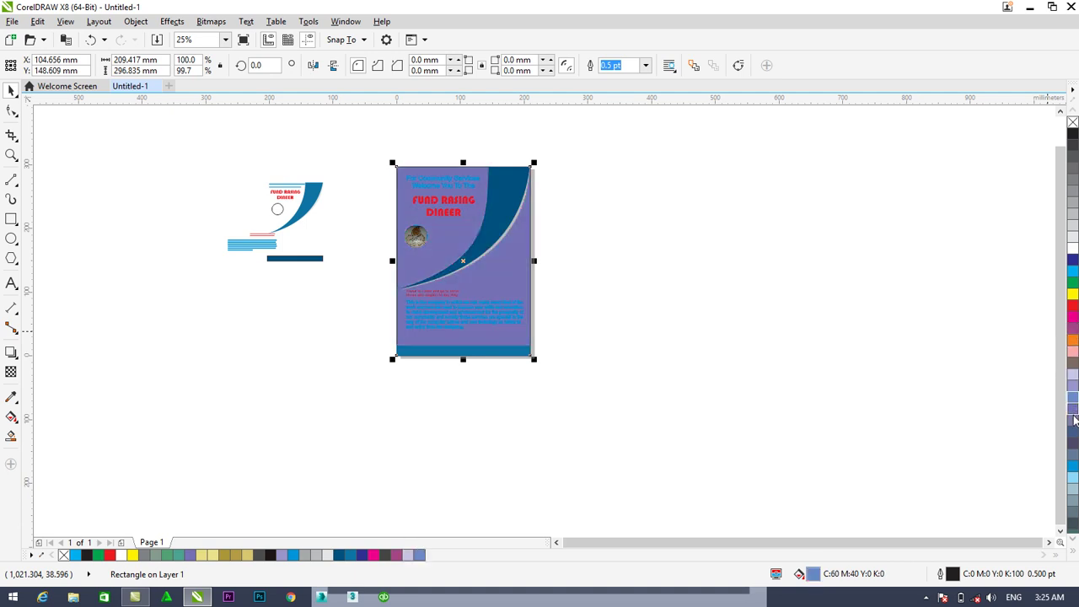
pyautogui.click(1073, 430)
pyautogui.click(1073, 443)
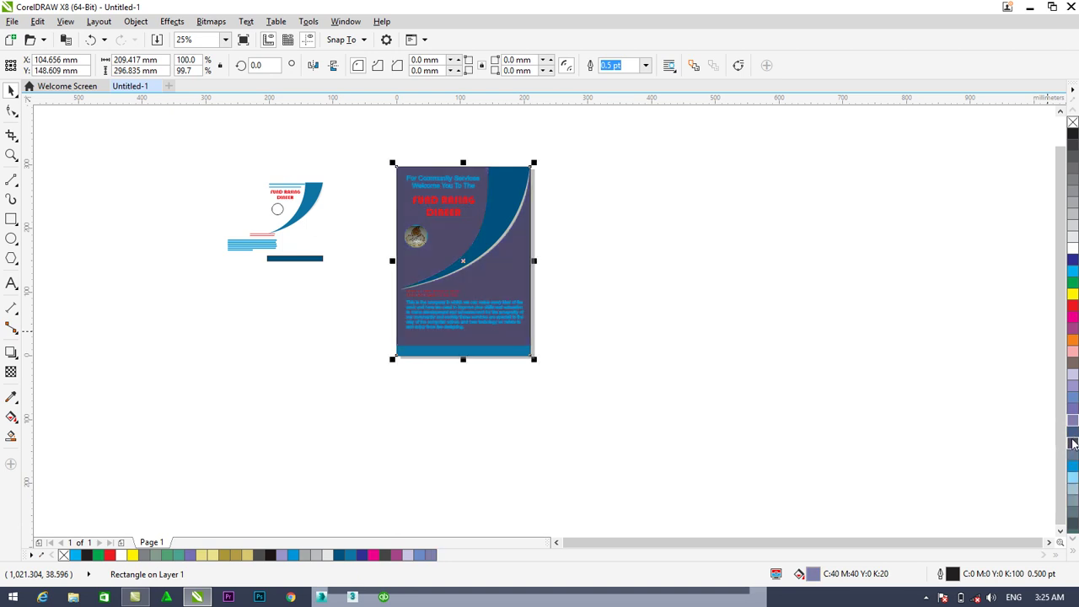
pyautogui.click(1073, 464)
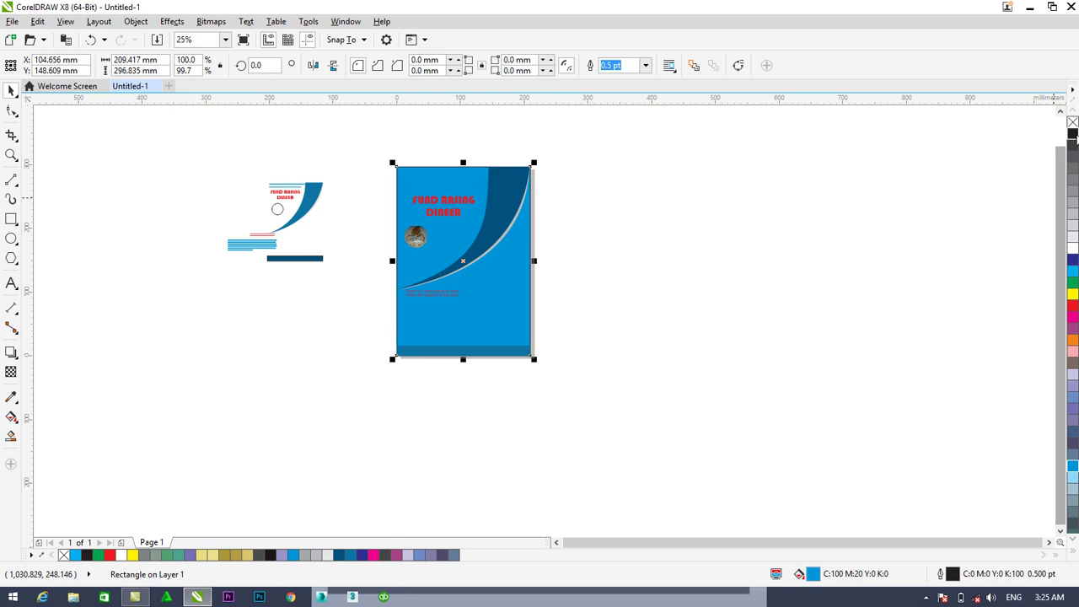
# - Fill the page-sized background rectangle with black
pyautogui.click(1073, 134)
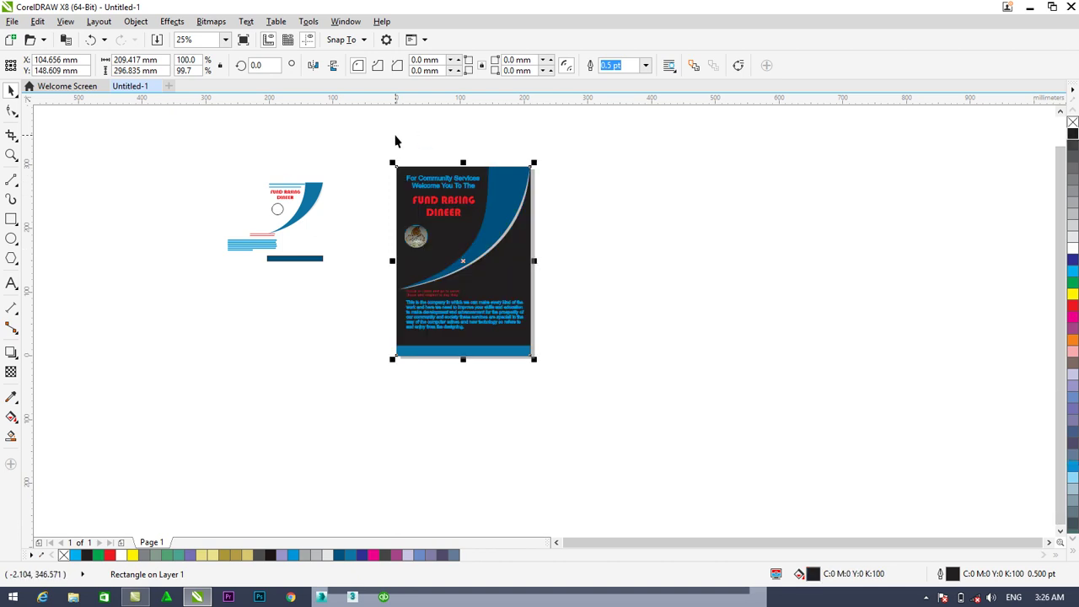
pyautogui.scroll(1, 404, 153)
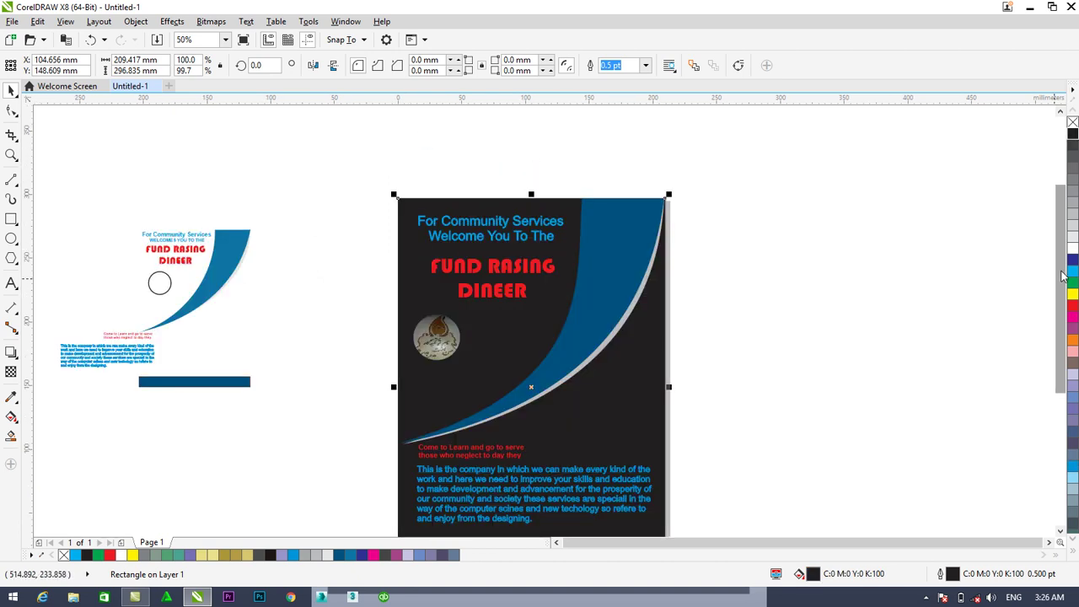
pyautogui.scroll(-2, 784, 305)
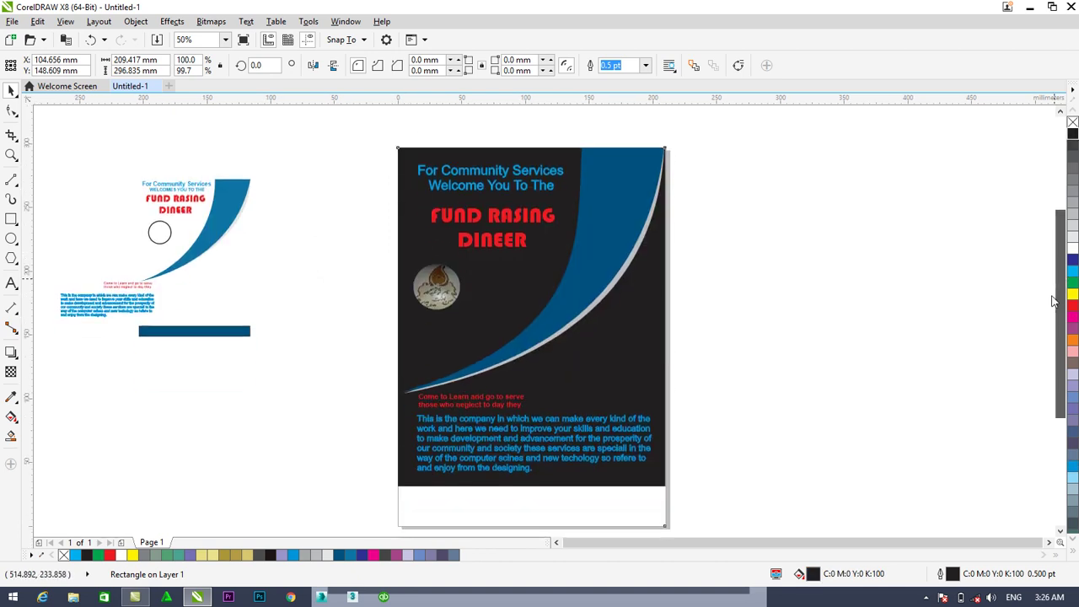
# - Change the fill and outline of the flyer's body paragraph to white
pyautogui.click(570, 424)
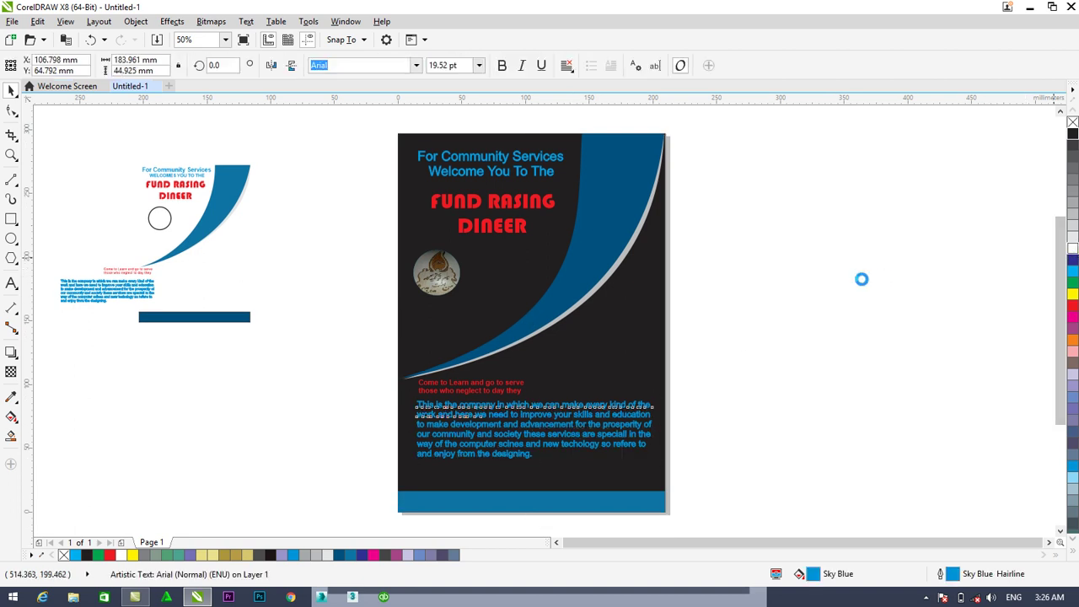
pyautogui.click(862, 282)
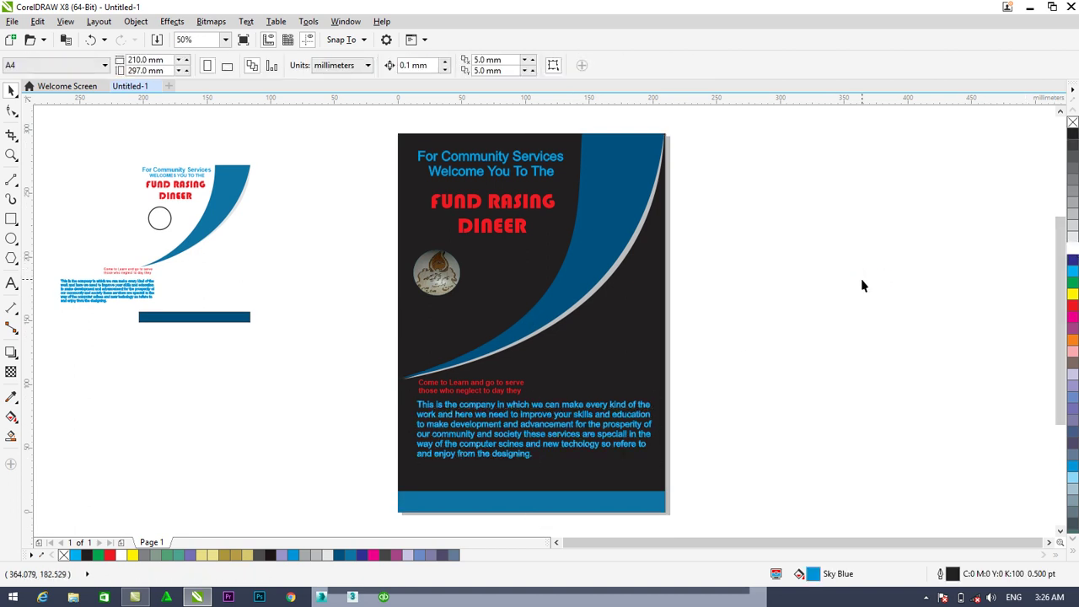
pyautogui.click(517, 416)
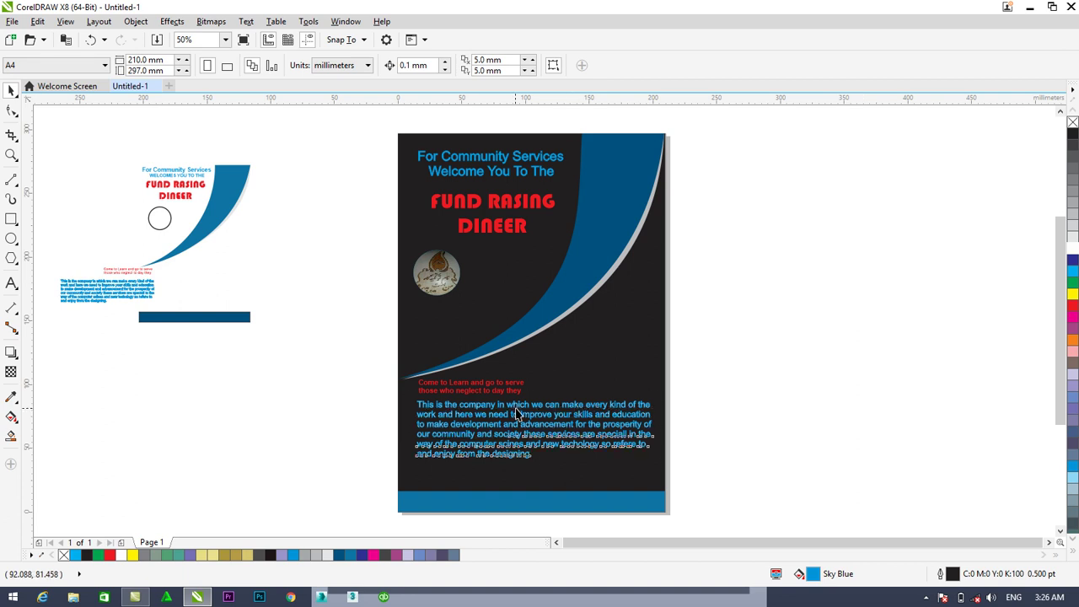
pyautogui.click(1072, 252)
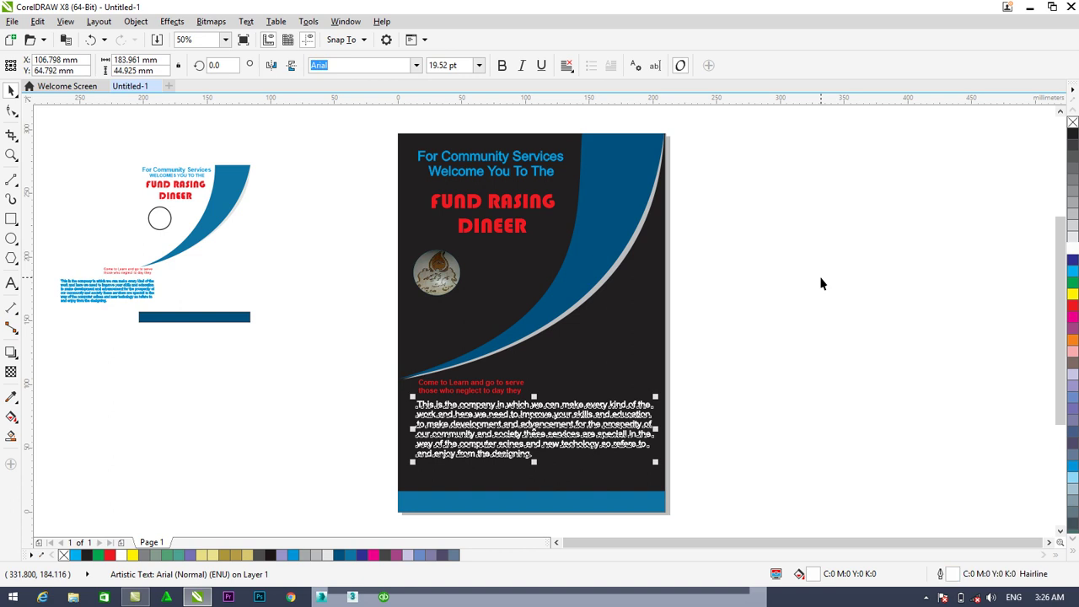
# - Recolour the two-line tagline "Come to Learn and go to serve those who neglect to day they" yellow
pyautogui.click(491, 386)
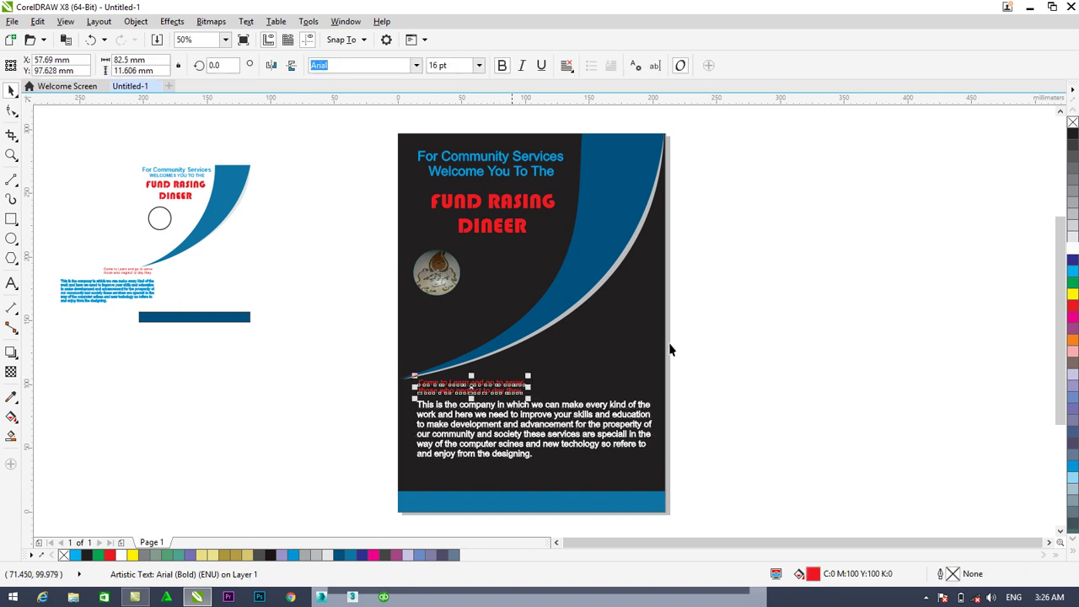
pyautogui.click(1072, 293)
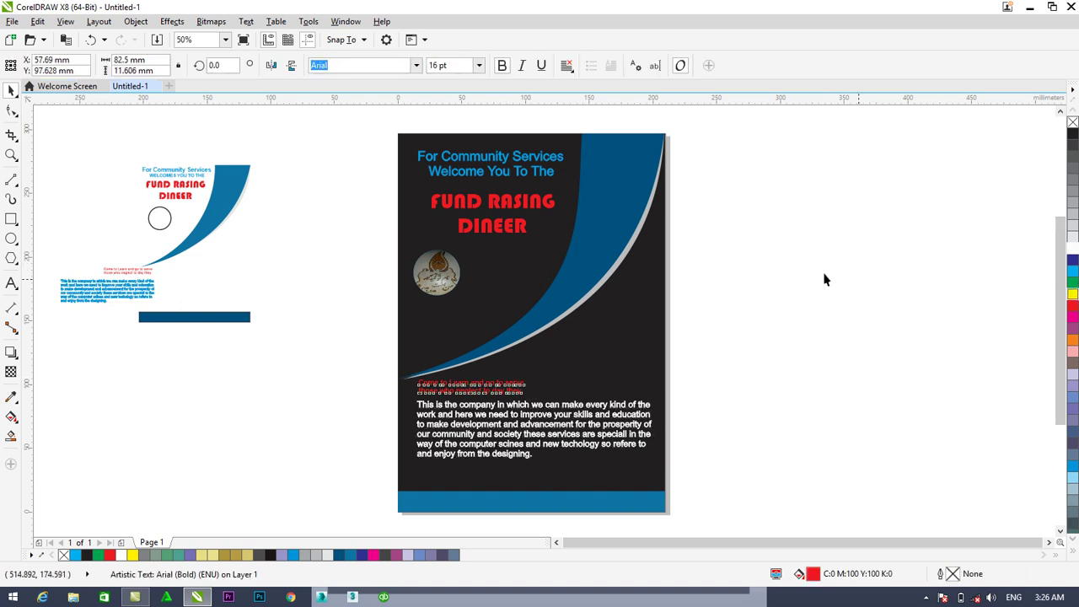
pyautogui.press('Escape')
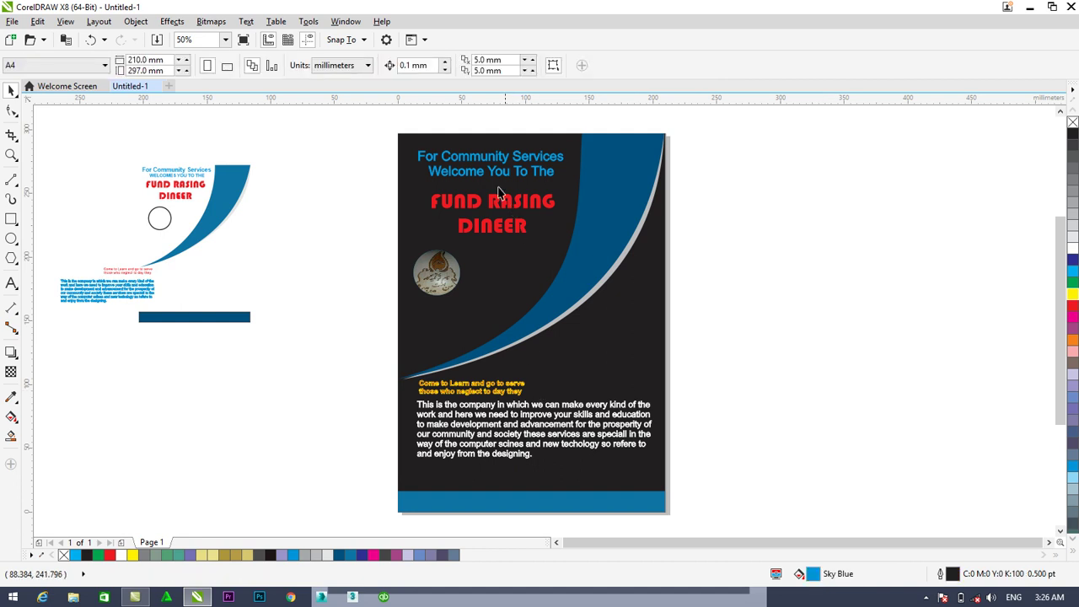
# - Delete the small sample flyer beside the page, including its swoosh, headings, circle, tagline, band and paragraph
pyautogui.click(453, 268)
pyautogui.click(784, 278)
pyautogui.moveTo(281, 156); pyautogui.dragTo(124, 327)
pyautogui.keyDown('shift'); pyautogui.click(155, 291); pyautogui.keyUp('shift')
pyautogui.press('Delete')
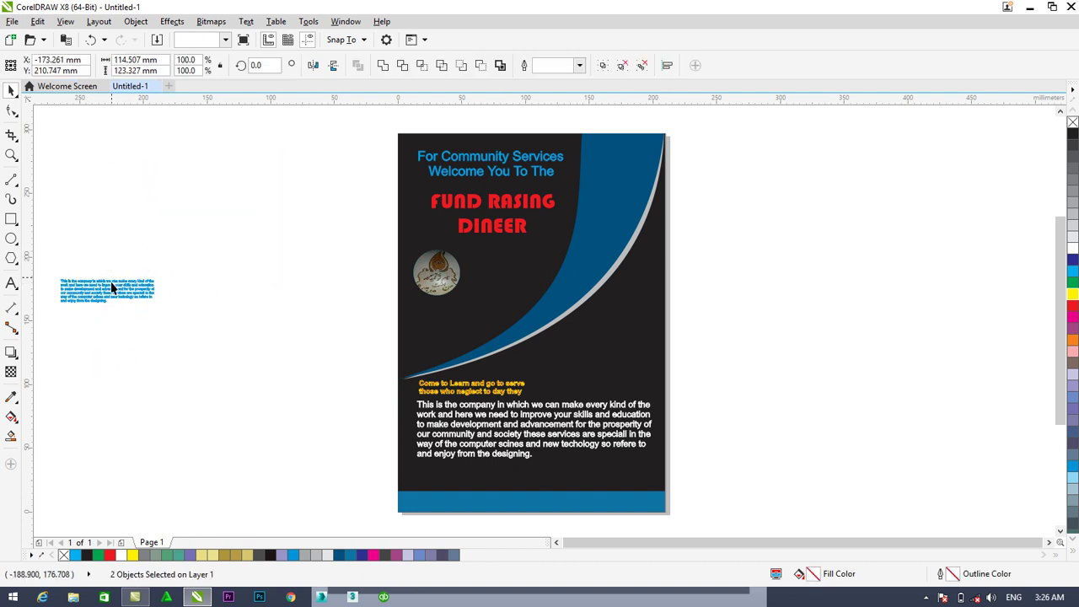
pyautogui.click(110, 296)
pyautogui.press('Delete')
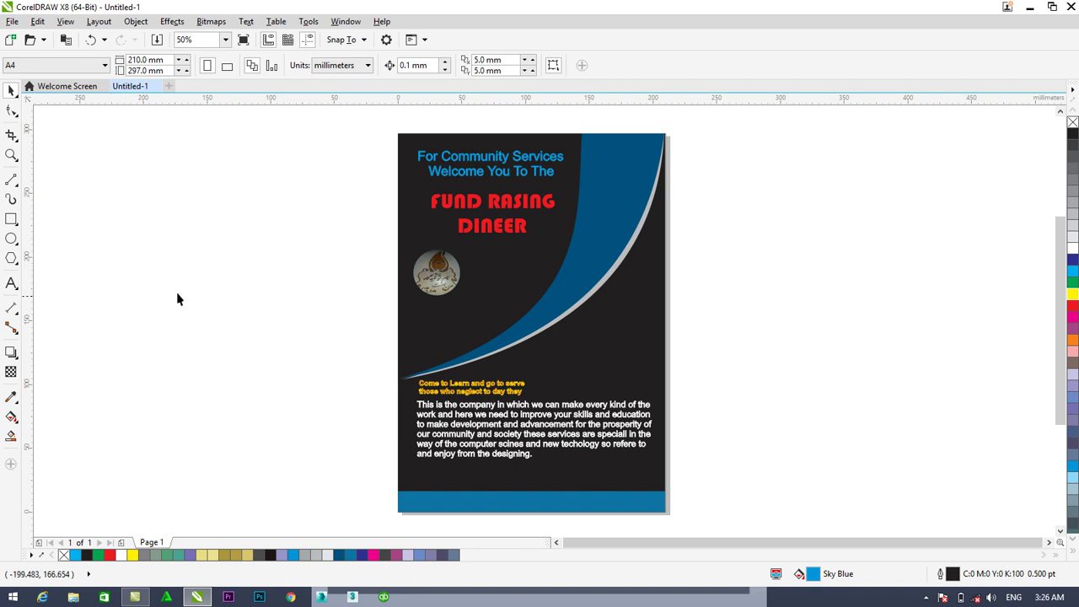